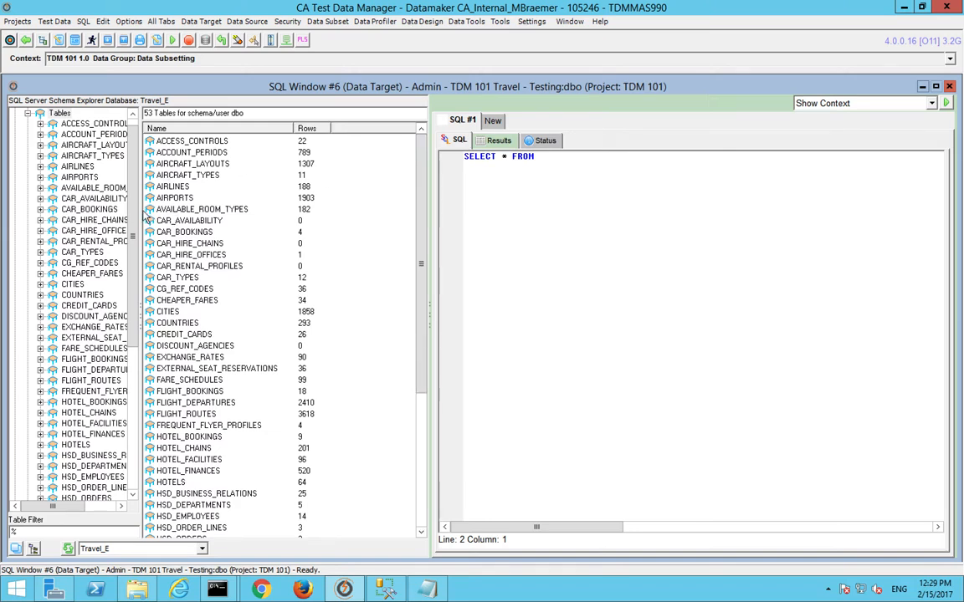
Step: Run SELECT * FROM people to list the PEOPLE rows, widening the panes to read the results
left_click_drag(140, 208, 200, 209)
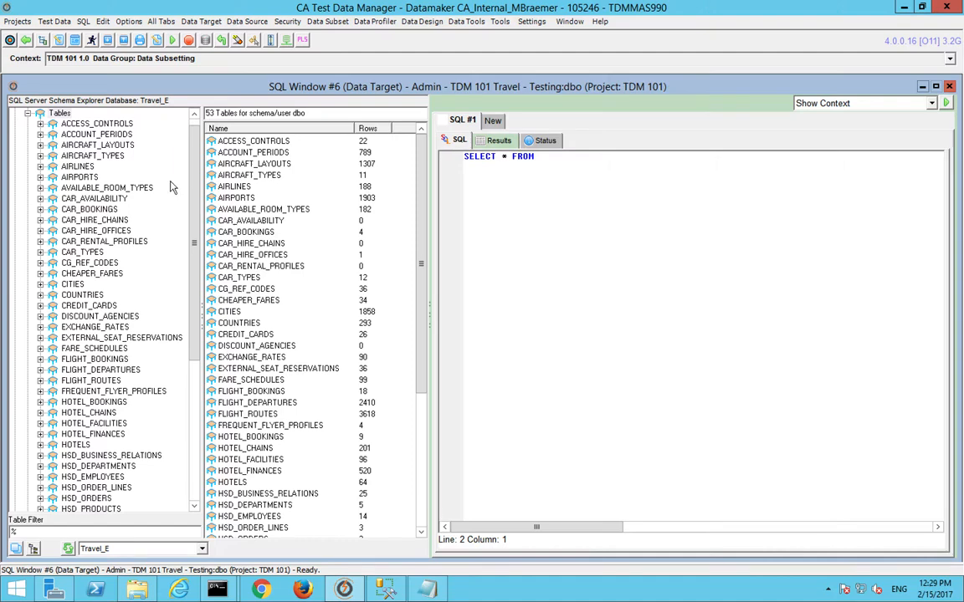
key("BackSpace")
type("people")
key("F5")
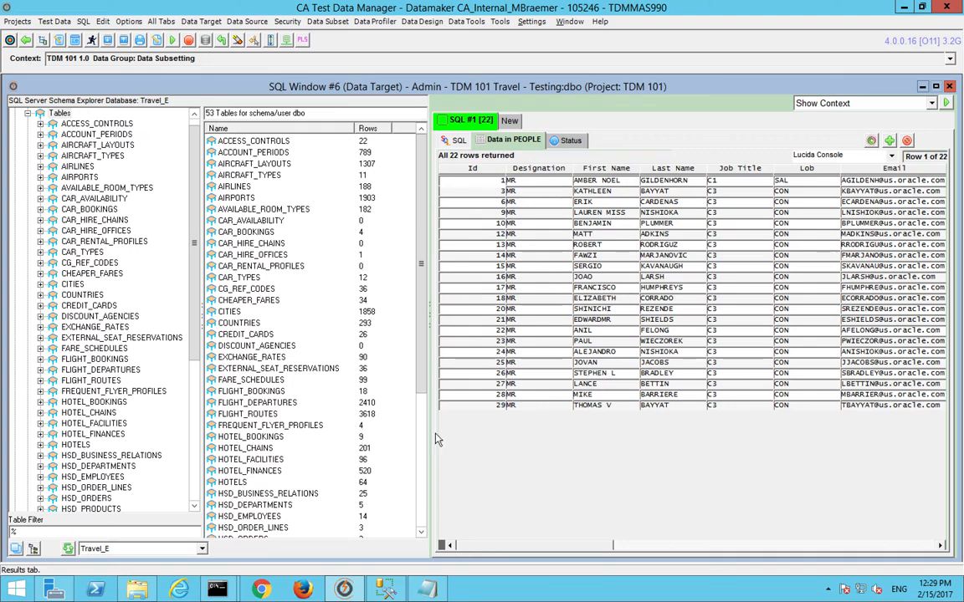
left_click(33, 551)
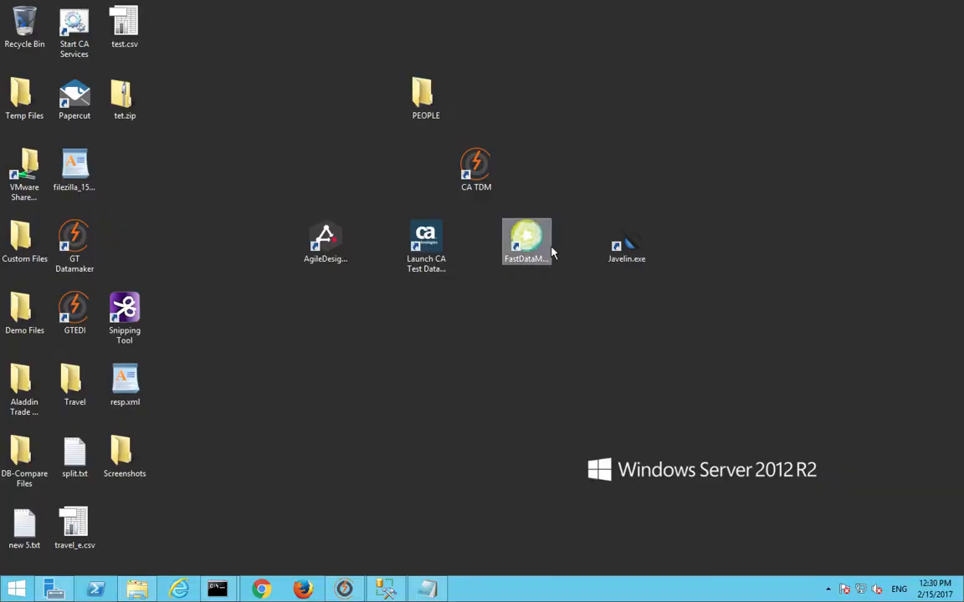
Step: Launch FastDataMasker and move and enlarge its Connection Files dialog
double_click(545, 240)
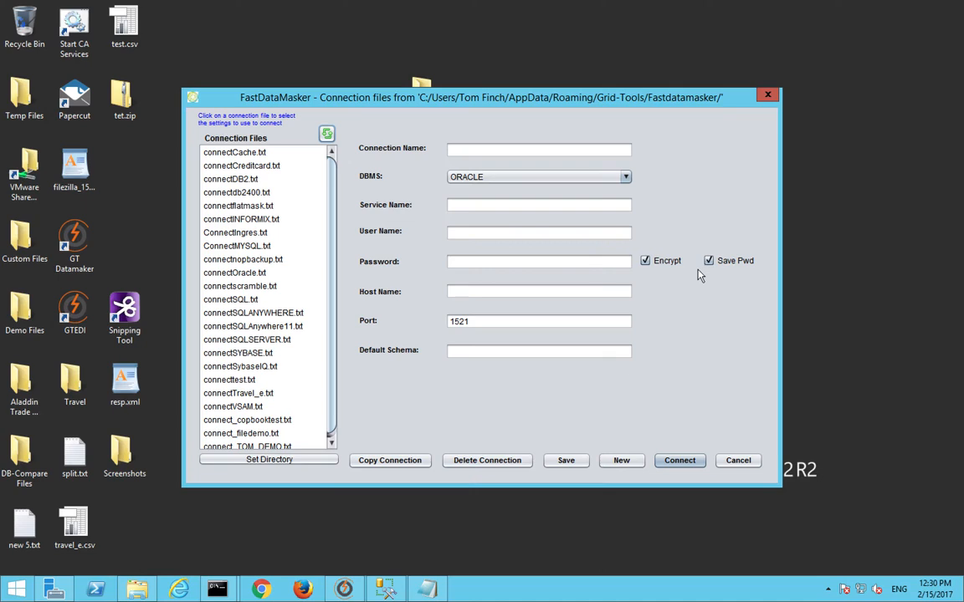
left_click_drag(436, 95, 465, 72)
left_click_drag(761, 450, 802, 485)
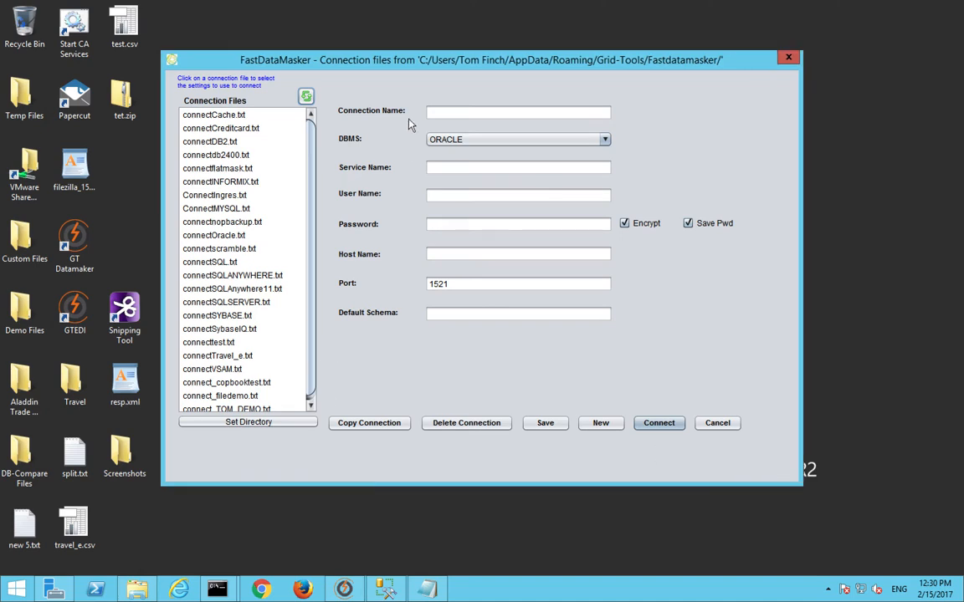
left_click_drag(311, 197, 318, 326)
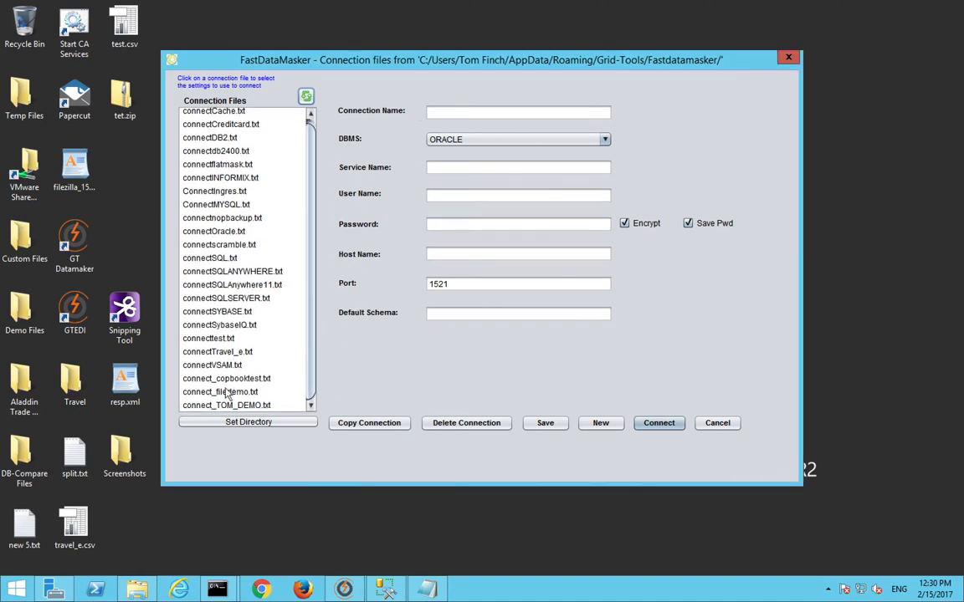
Step: View the connectTravel_e.txt, connectSQLANYWHERE.txt and connectSQLSERVER.txt connection settings
left_click(218, 351)
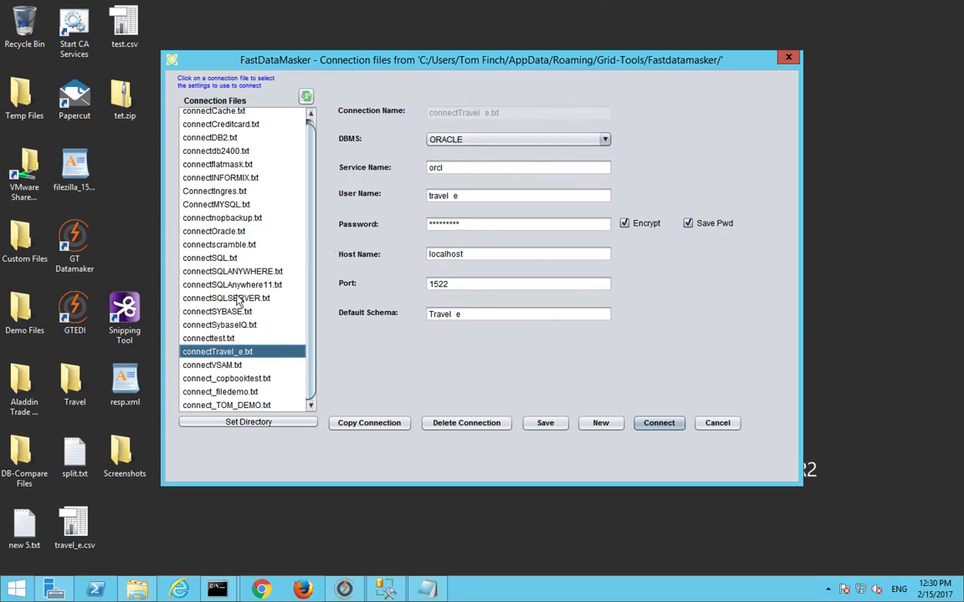
left_click(218, 270)
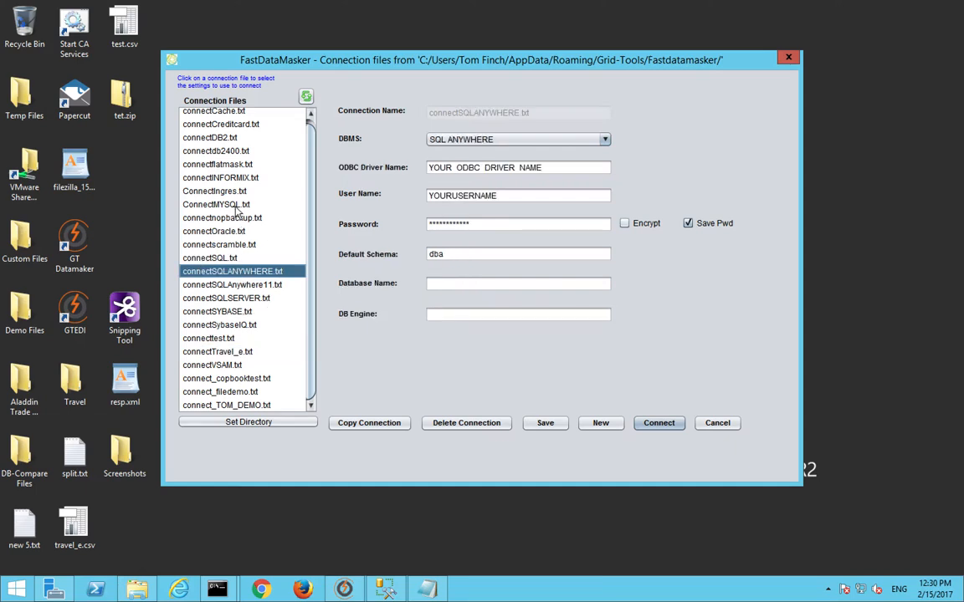
left_click(213, 298)
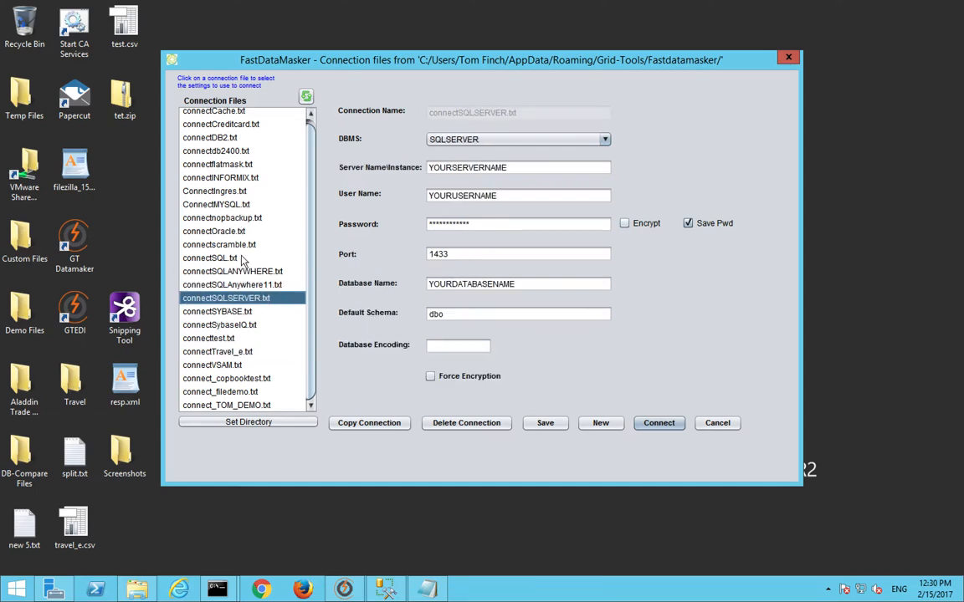
Step: Copy the SQL Server connection as connecttravel_e_sql with the real server name, user sa and password
left_click(354, 424)
type("connecttravel_e_sql")
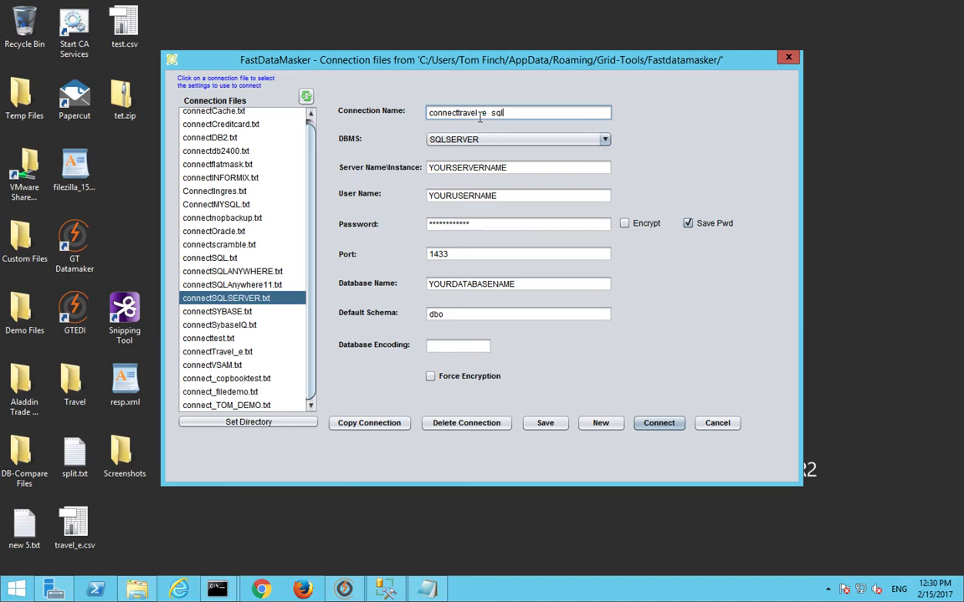
double_click(536, 167)
type("WIN-ULBJBA2N9J2")
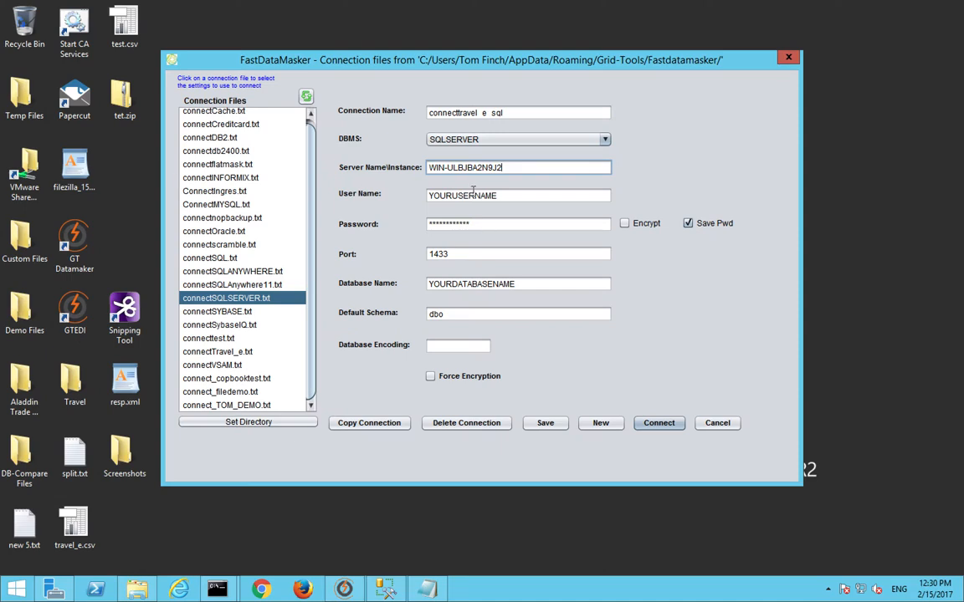
double_click(514, 196)
type("sa")
double_click(489, 223)
type("******")
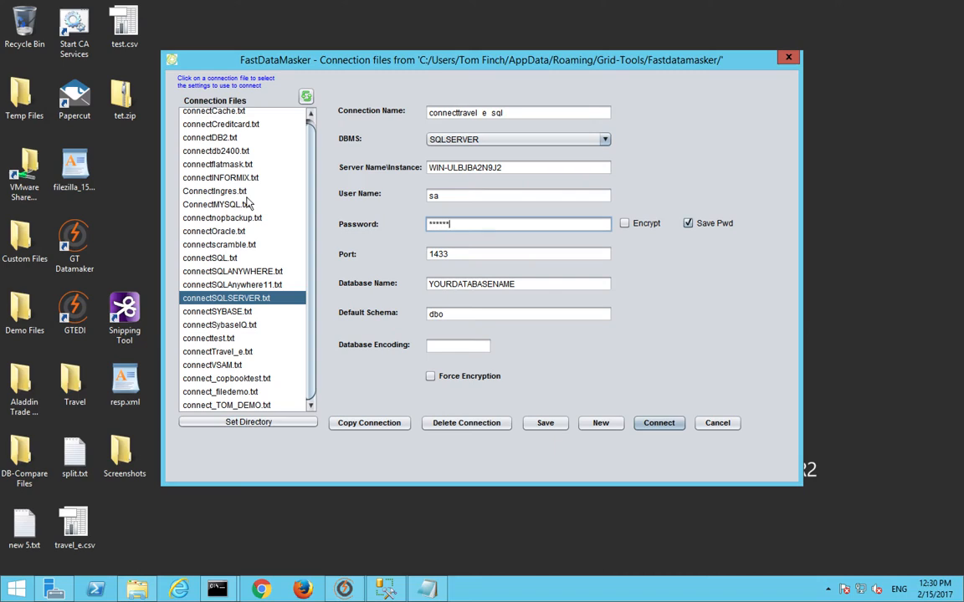
key("BackSpace")
key("BackSpace")
key("BackSpace")
key("BackSpace")
key("BackSpace")
key("BackSpace")
type("********")
Step: Encrypt the password, set database TRAVEL_E, force encryption, save the file and connect
left_click(625, 225)
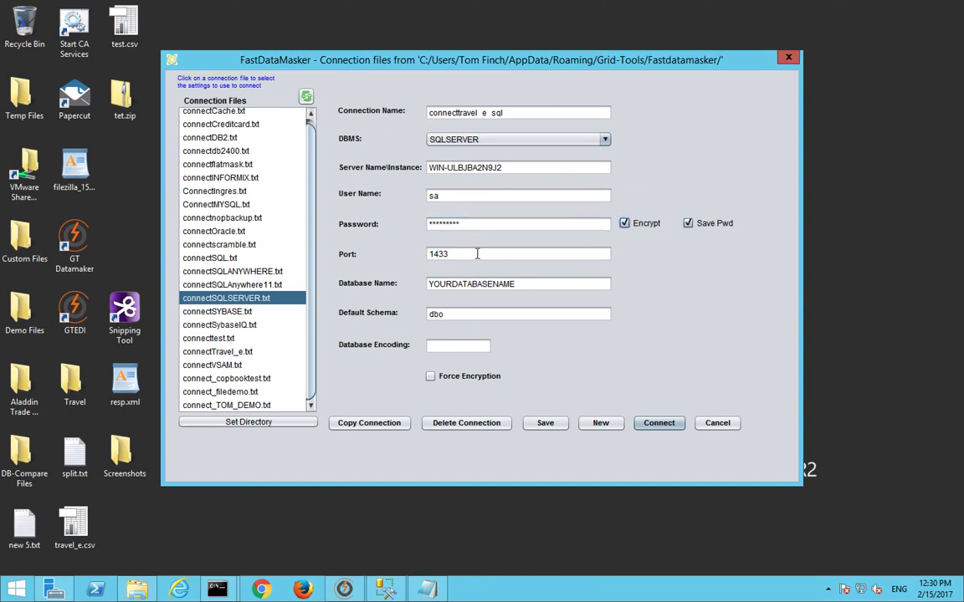
double_click(493, 285)
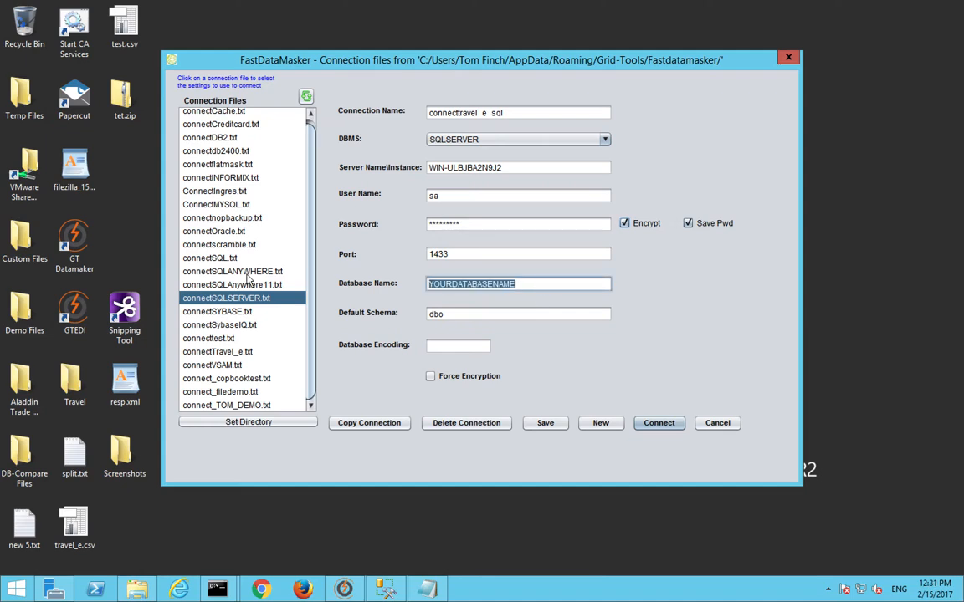
type("TRAVEL_E")
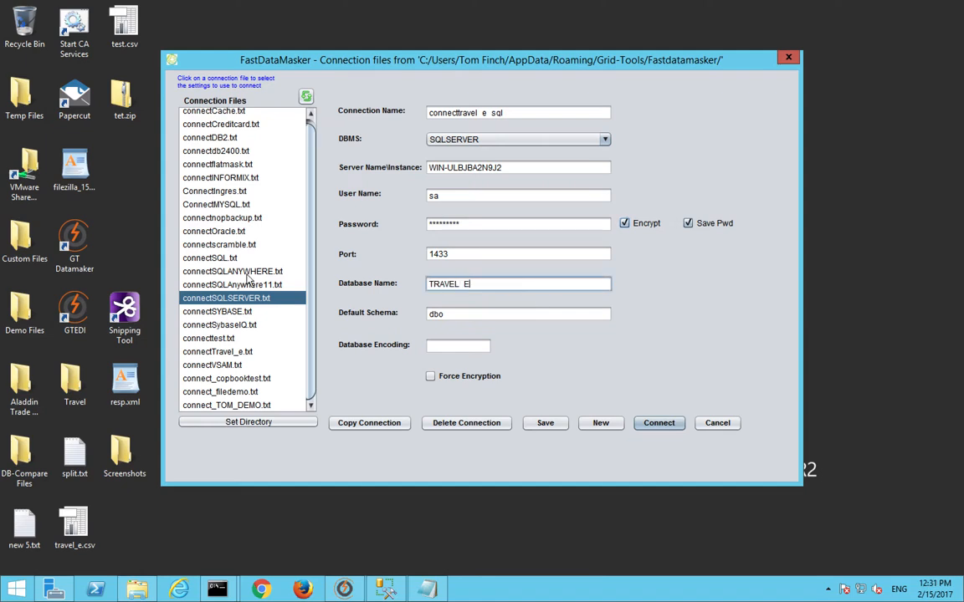
left_click(430, 377)
left_click(545, 422)
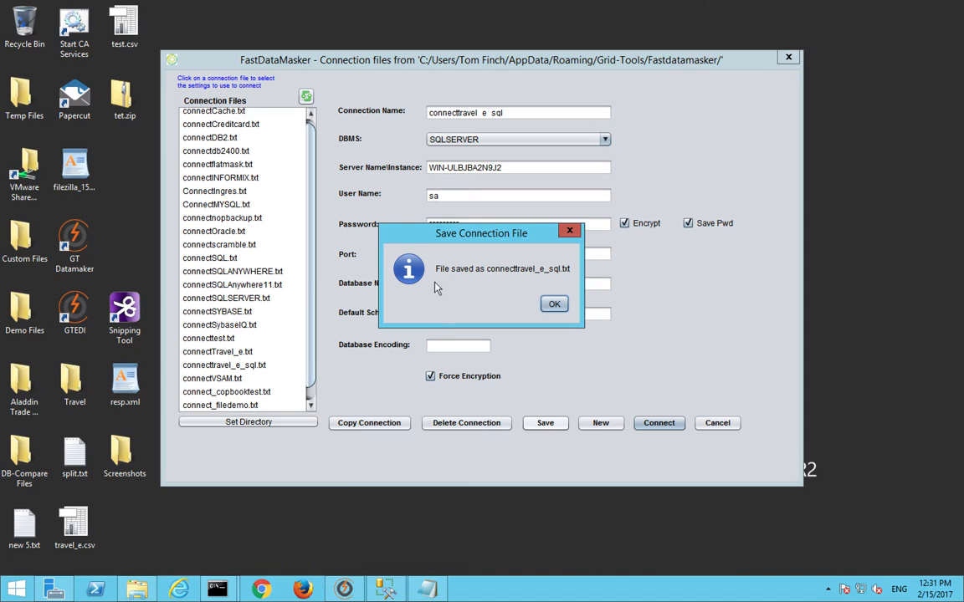
left_click(554, 305)
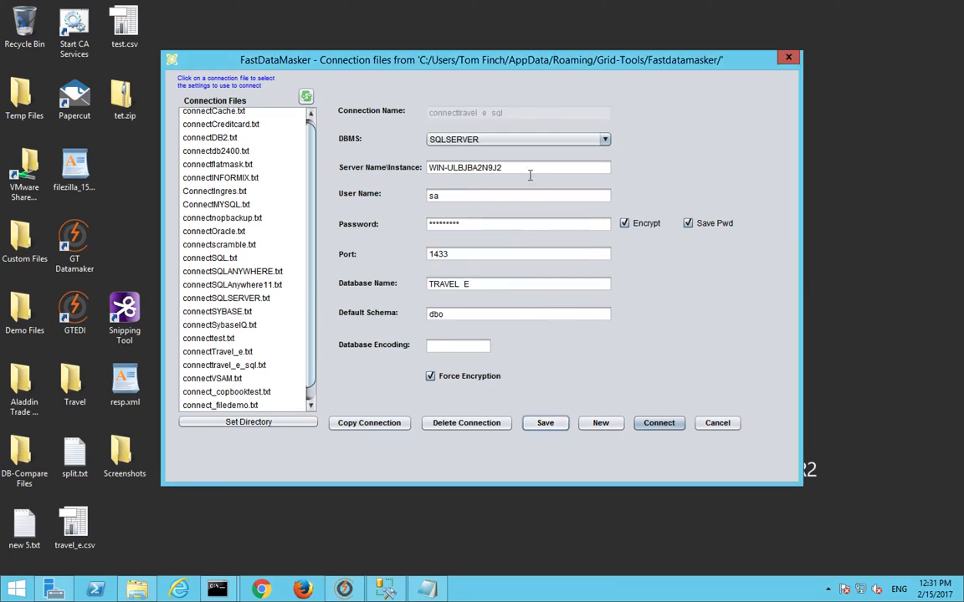
left_click(658, 423)
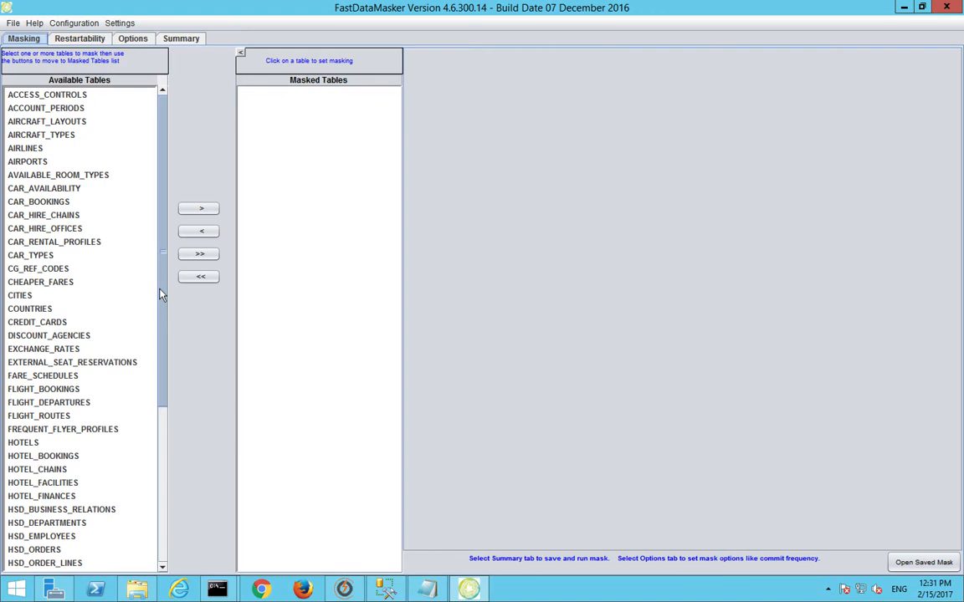
Step: Move PEOPLE into Masked Tables, open its settings, and discard a trial 'WHERE ID = 10' condition
left_click_drag(161, 295, 153, 494)
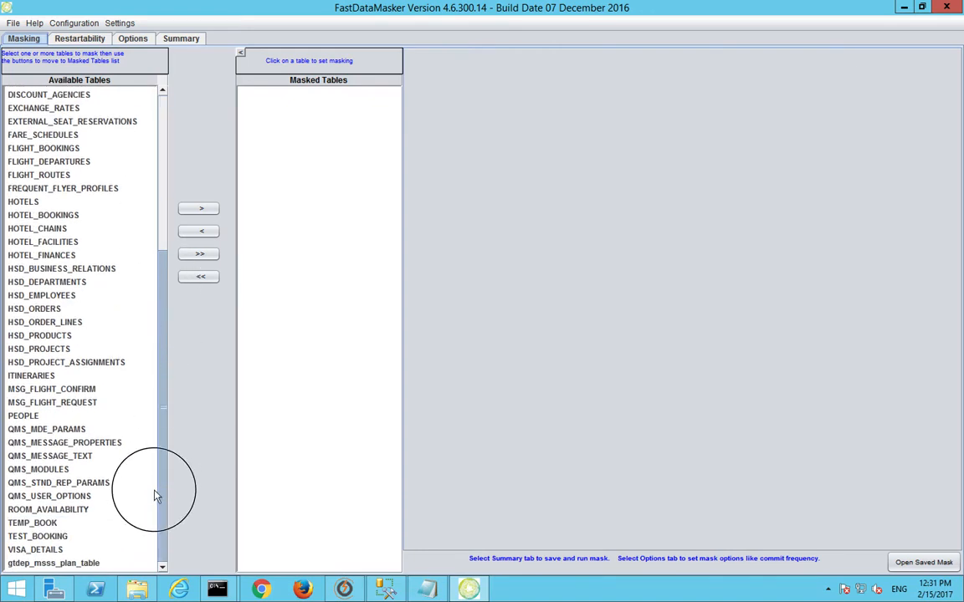
left_click(23, 416)
left_click(194, 210)
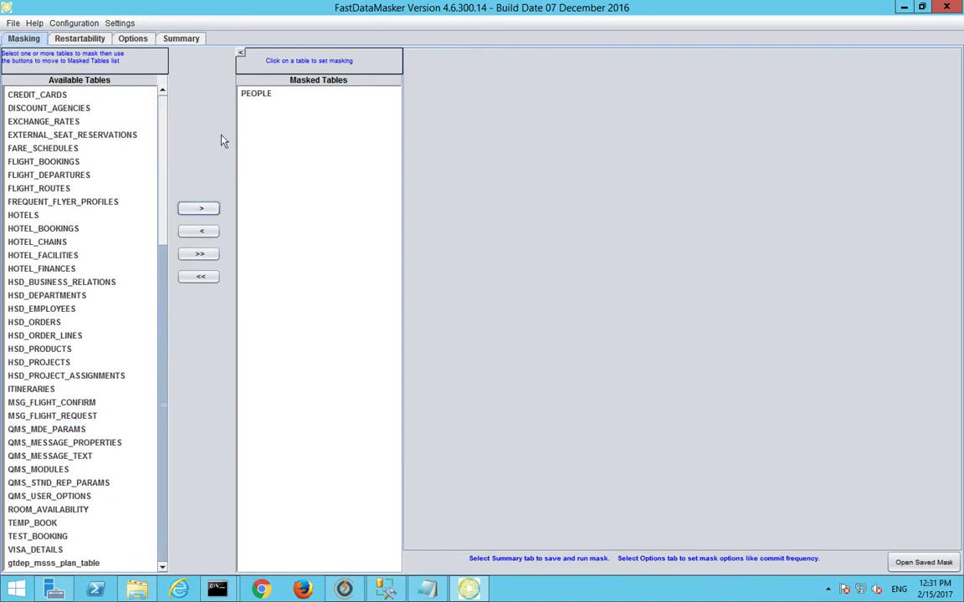
left_click(259, 97)
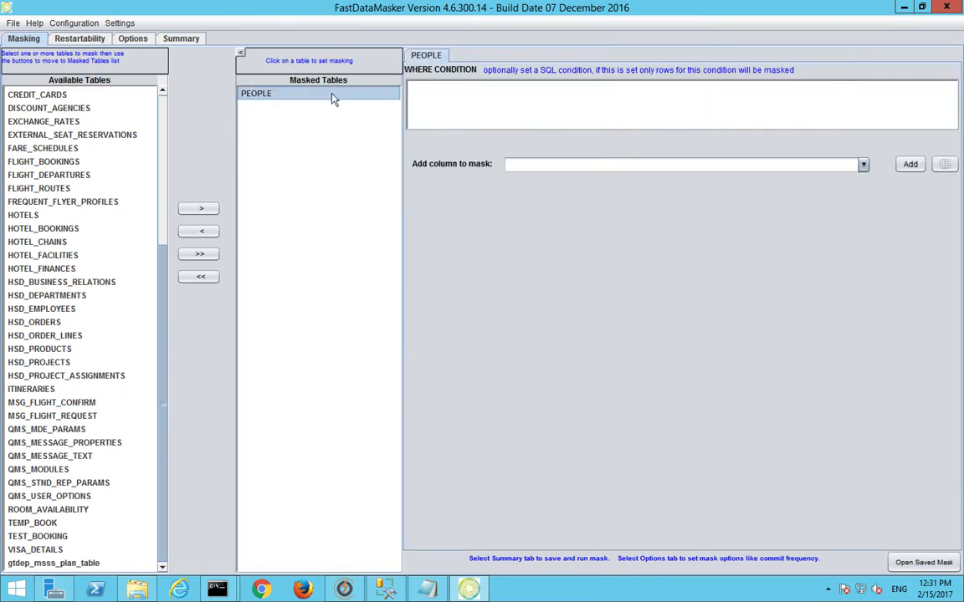
left_click(425, 91)
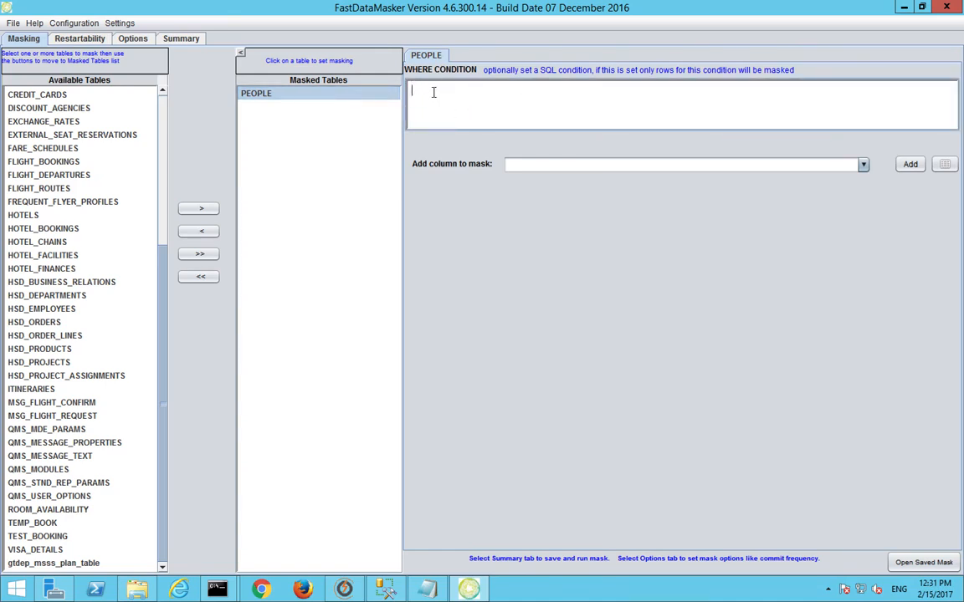
type("WHERE ID = 10")
key("BackSpace")
key("BackSpace")
key("BackSpace")
key("BackSpace")
key("BackSpace")
key("BackSpace")
key("BackSpace")
key("BackSpace")
key("BackSpace")
key("BackSpace")
key("BackSpace")
key("BackSpace")
key("BackSpace")
Step: Add the FIRST_NAME column to the PEOPLE mask with mask type RANDLOV
left_click(863, 165)
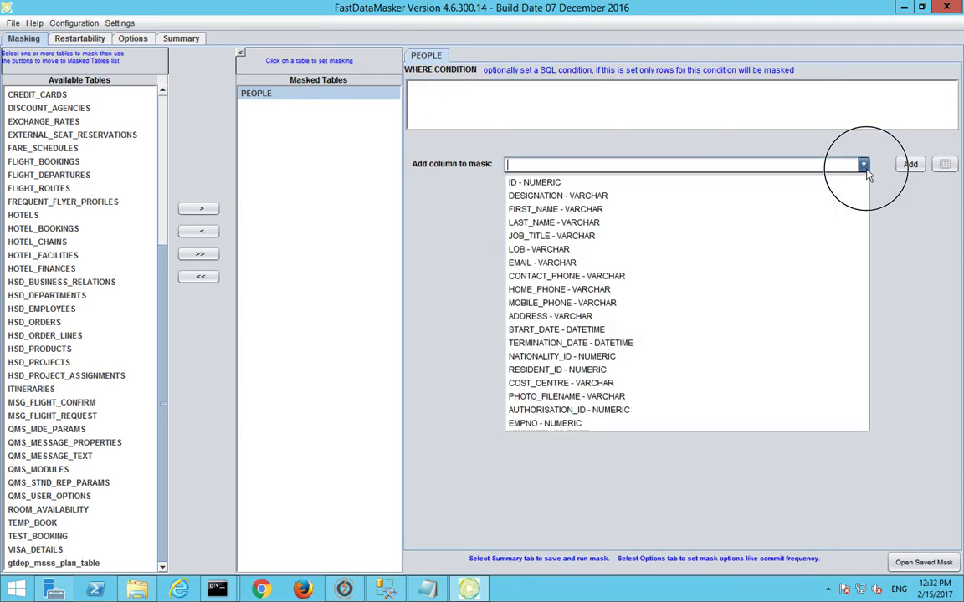
left_click(715, 209)
left_click(911, 165)
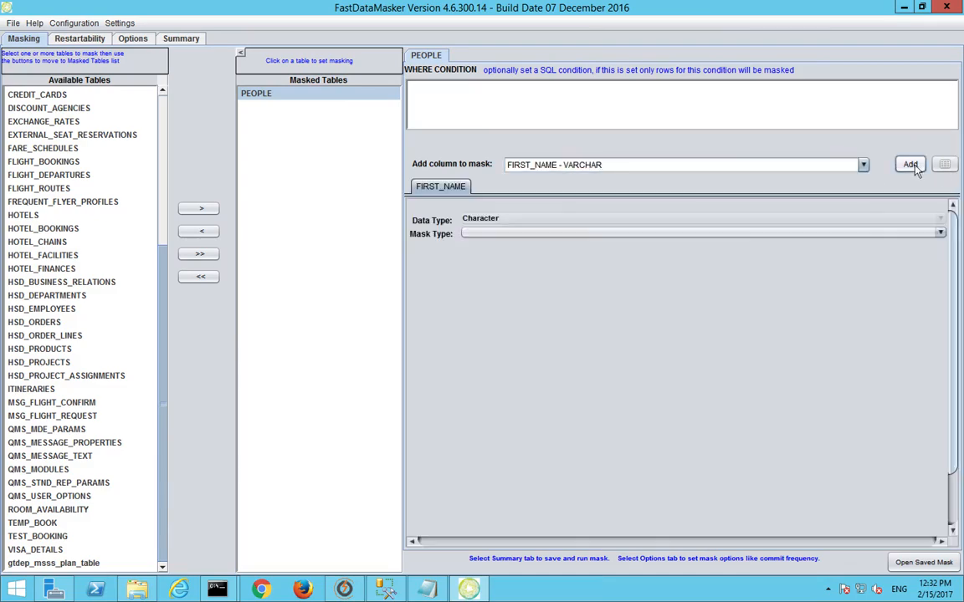
left_click(564, 234)
scroll(550, 262, "down", 5)
scroll(550, 262, "down", 9)
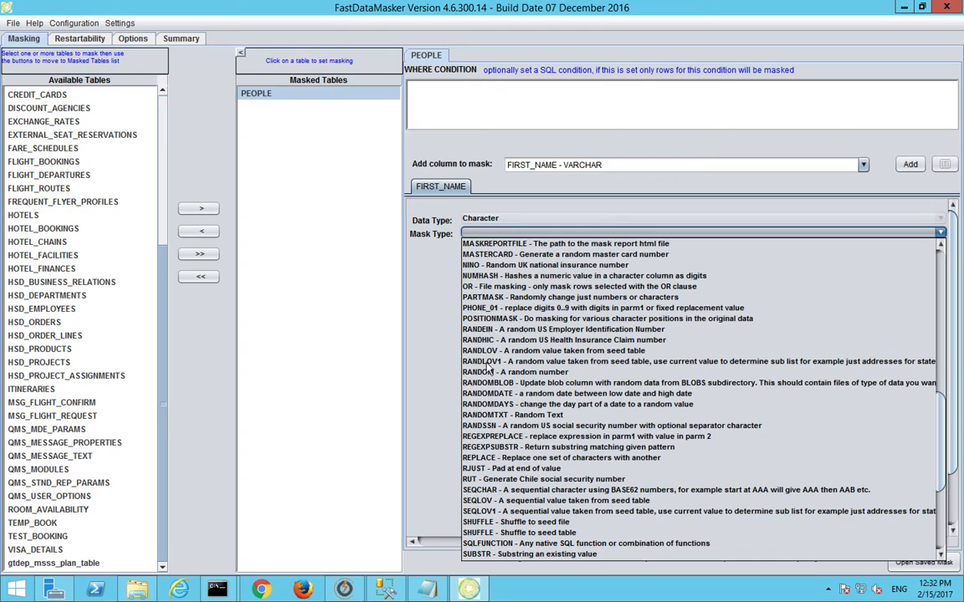
left_click(510, 351)
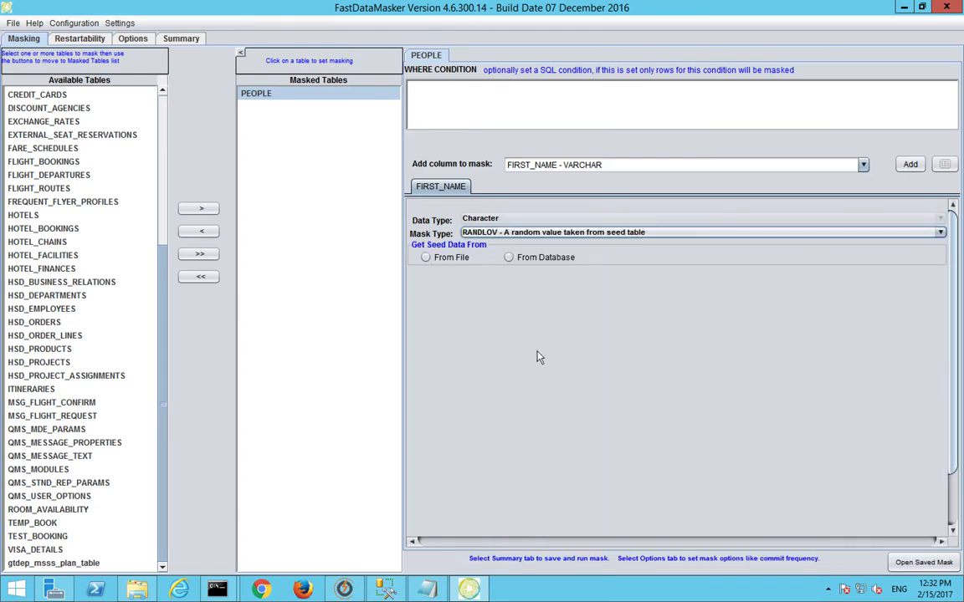
Step: Pick First Names as the file seed category, then switch the seed source to From Database
left_click(427, 258)
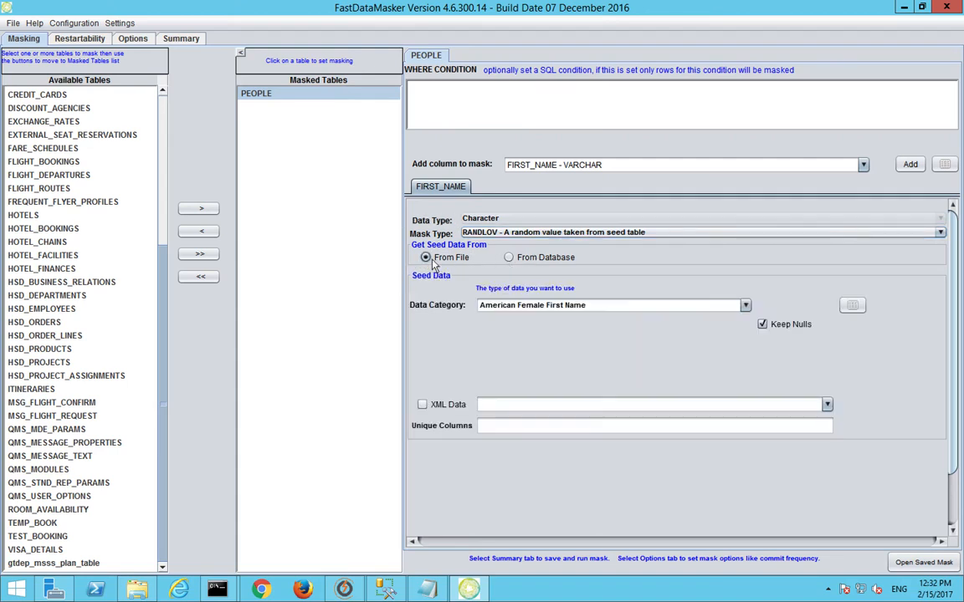
left_click(745, 308)
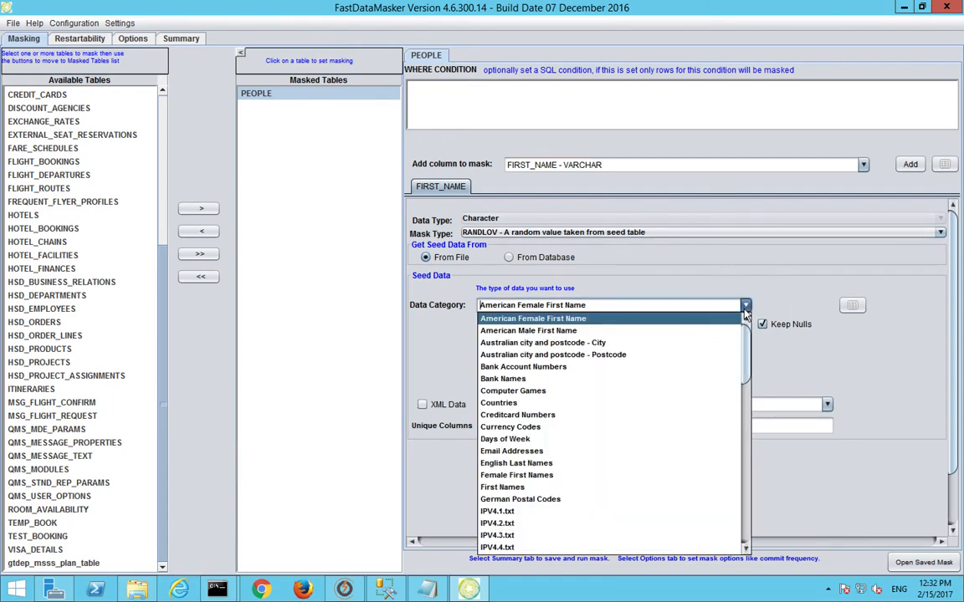
left_click_drag(747, 344, 748, 319)
left_click_drag(747, 337, 747, 368)
left_click(661, 373)
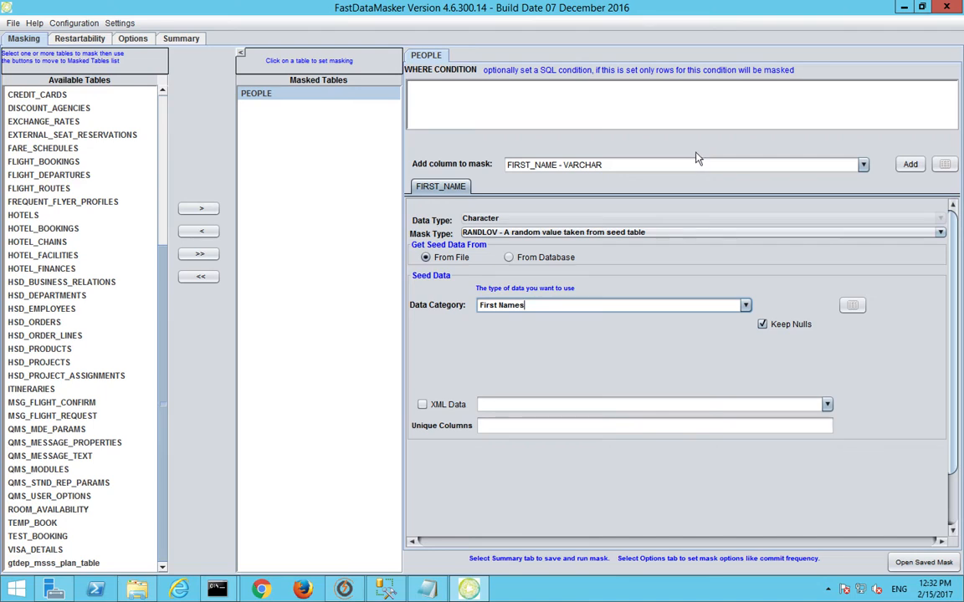
left_click(517, 261)
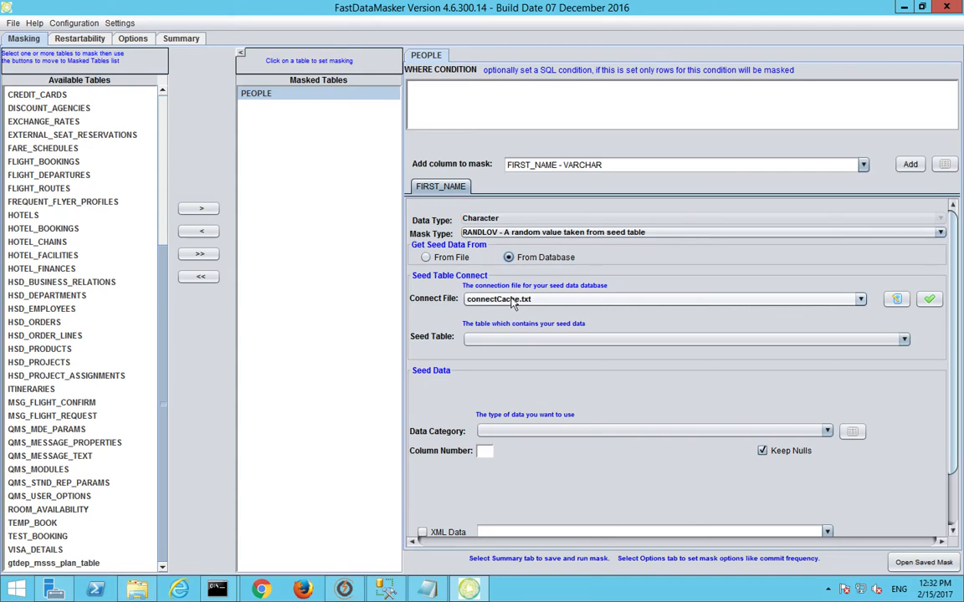
Step: Decline Settings > Reset Connection to keep the mapping, and list the seed connect files
left_click(32, 25)
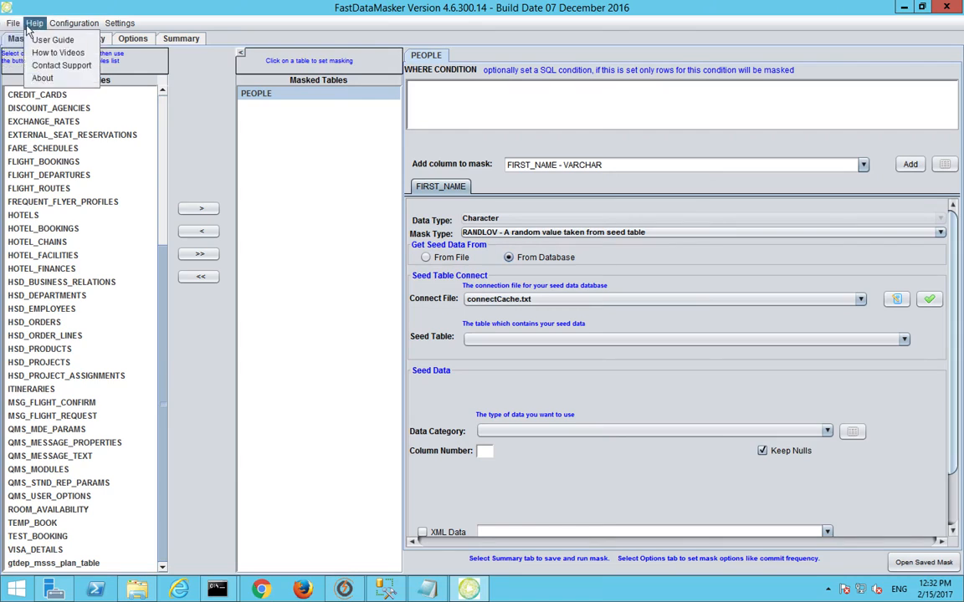
mouse_move(128, 26)
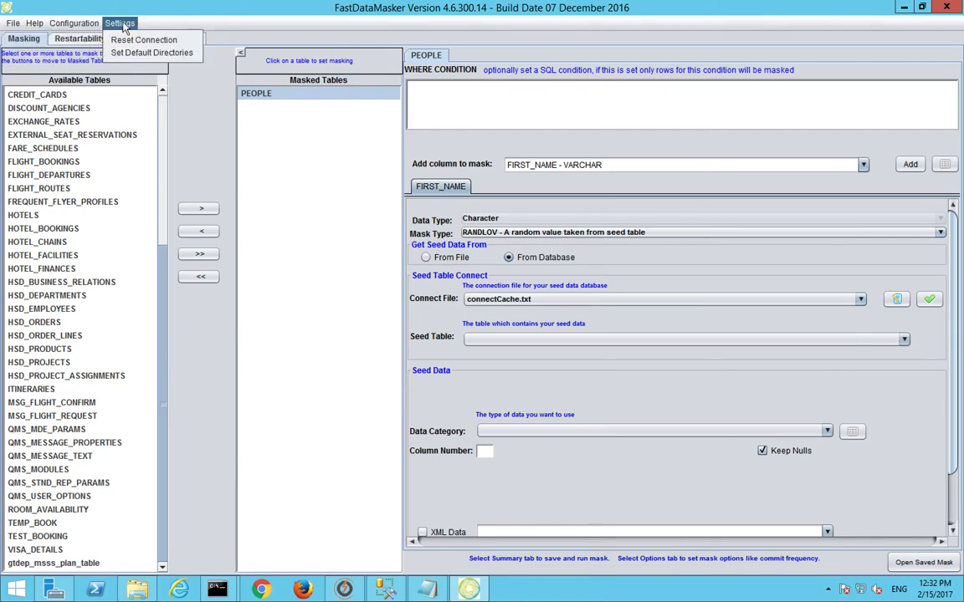
left_click(122, 40)
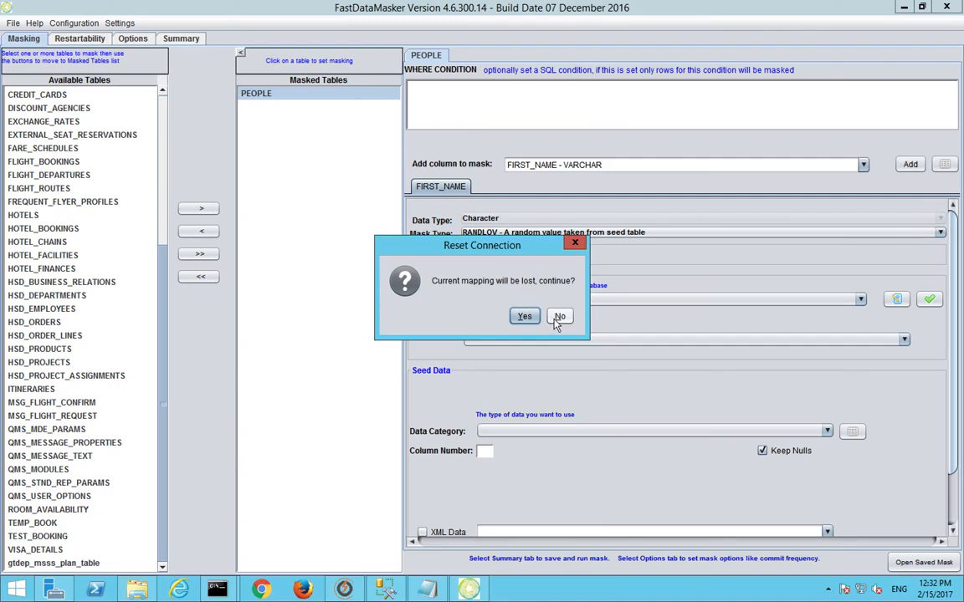
left_click(559, 318)
left_click(826, 298)
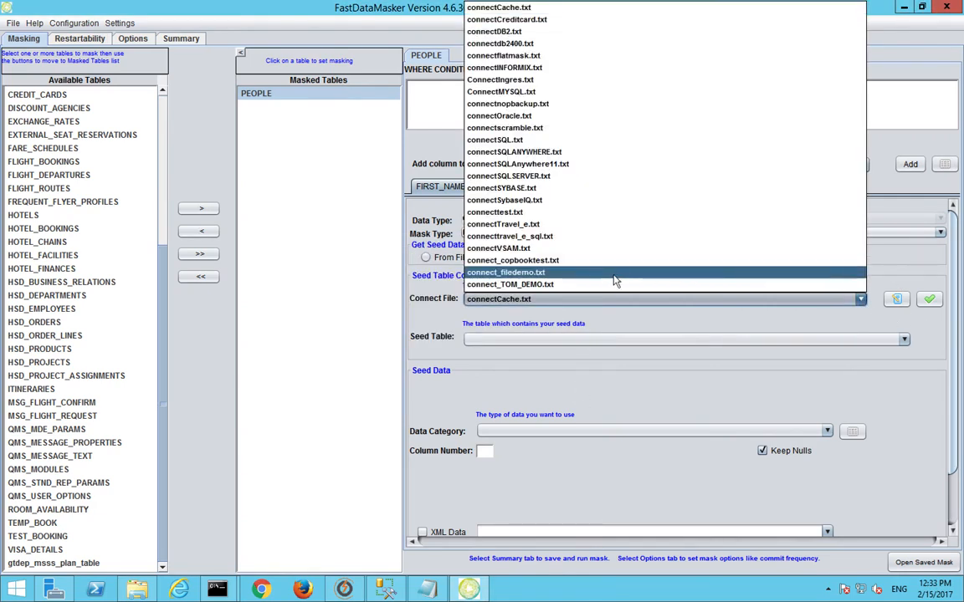
Step: Seed FIRST_NAME through a tested connectscramble.txt connection from the GTSRC_REFERENCE_DATA table
left_click(556, 131)
left_click(929, 299)
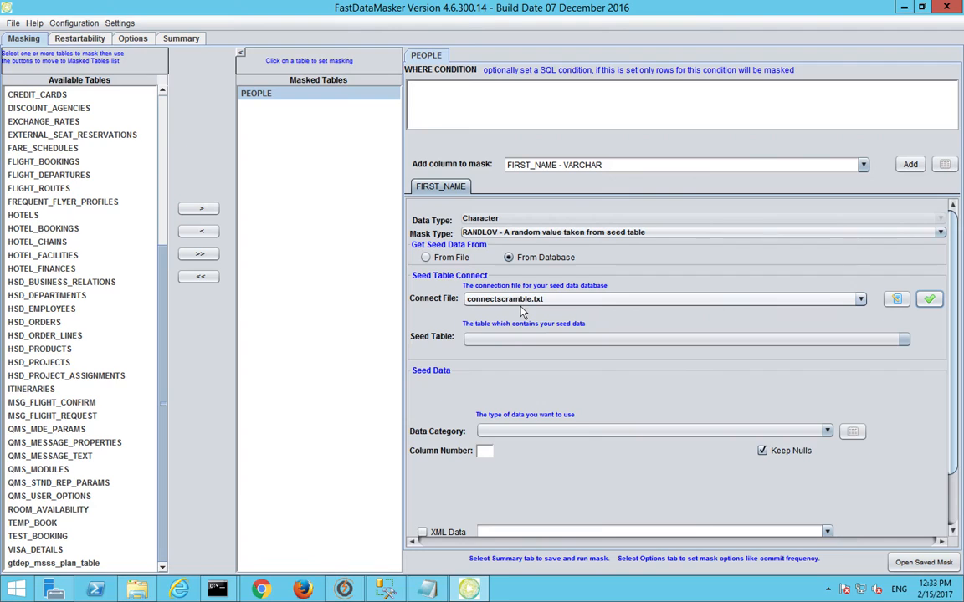
left_click(480, 340)
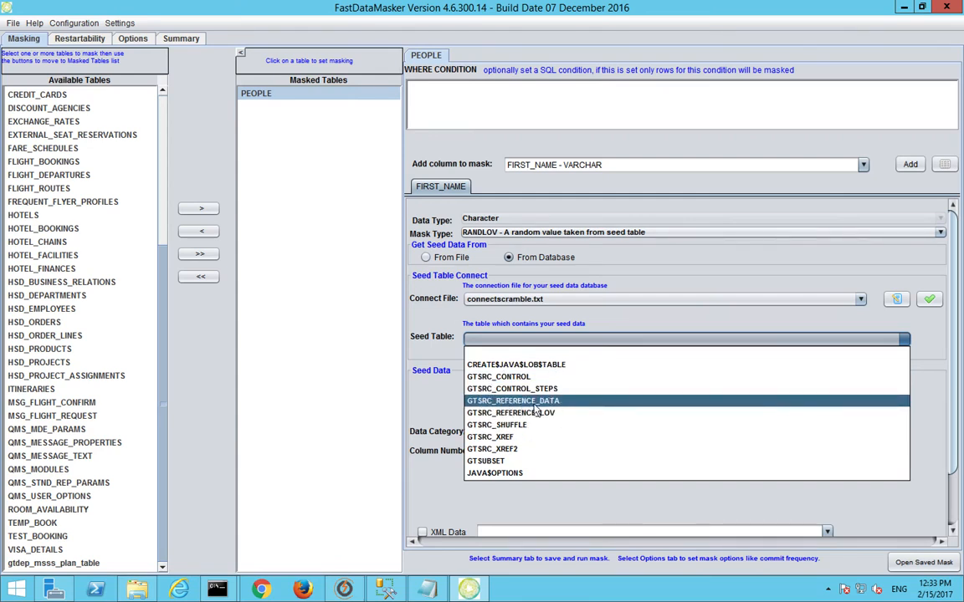
left_click(536, 402)
scroll(960, 402, "down", 2)
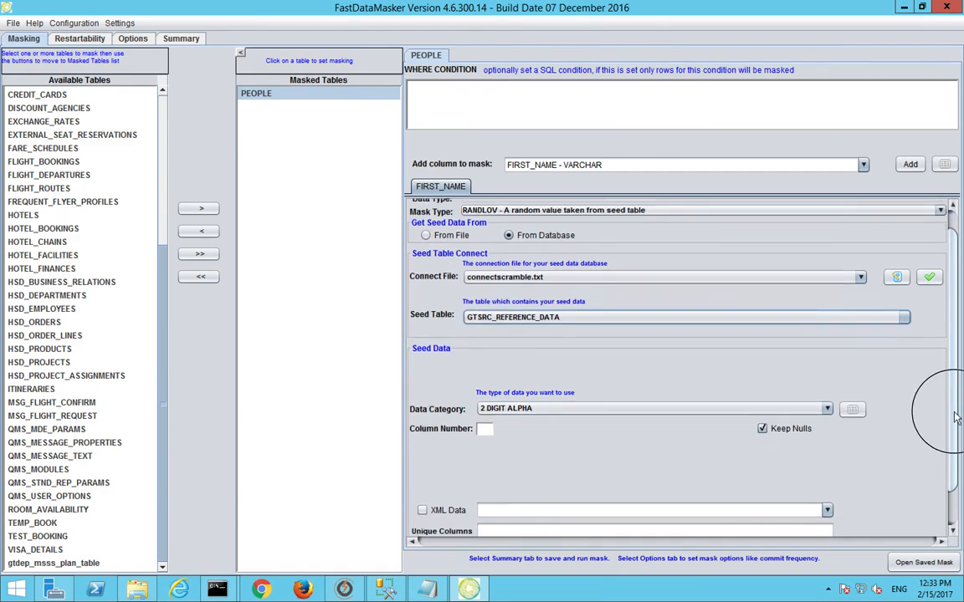
left_click(827, 391)
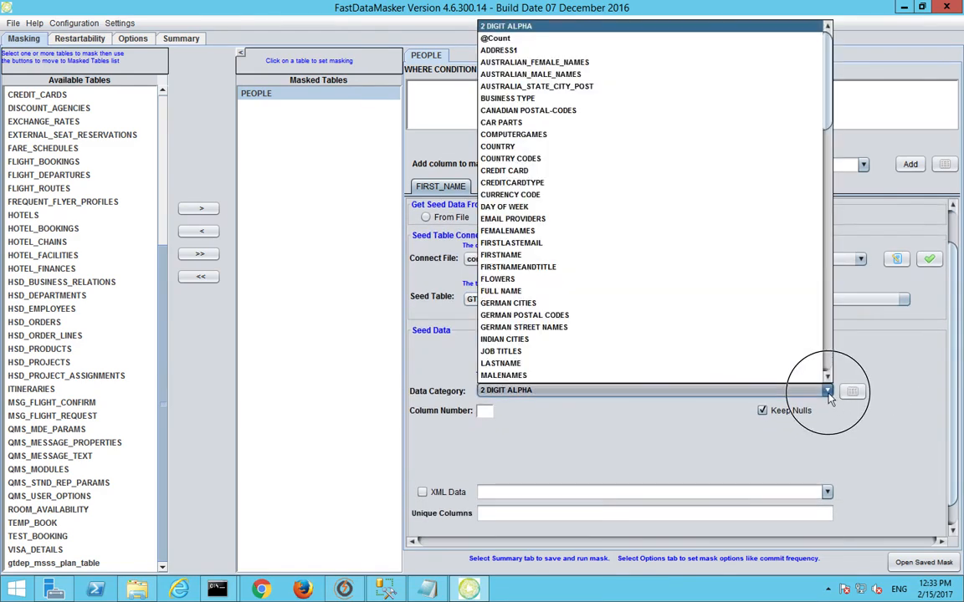
scroll(532, 264, "down", 1)
scroll(532, 264, "down", 2)
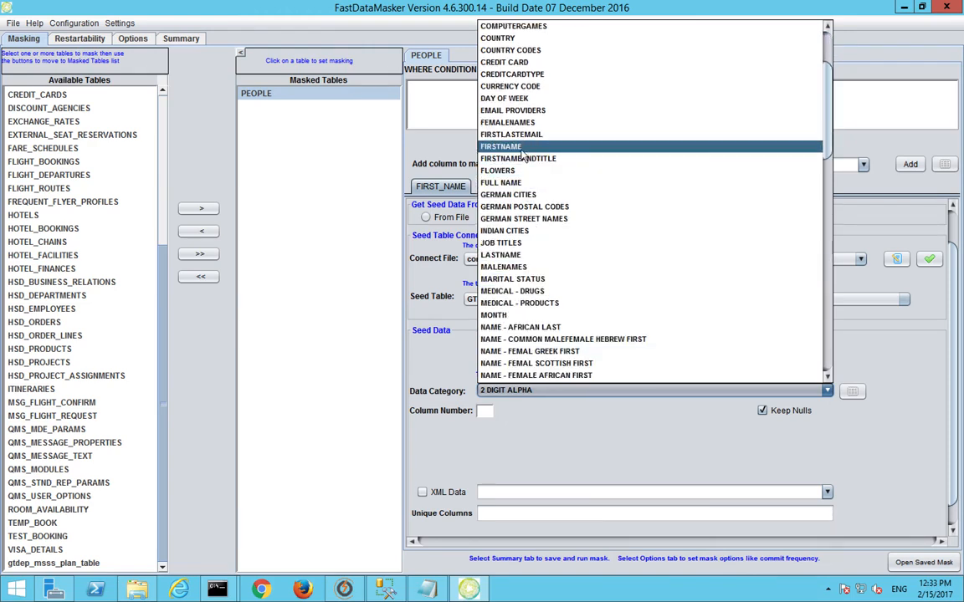
Step: Try FIRSTNAME and then FIRSTNAMEANDTITLE as seed categories, declining to link other columns
left_click(520, 151)
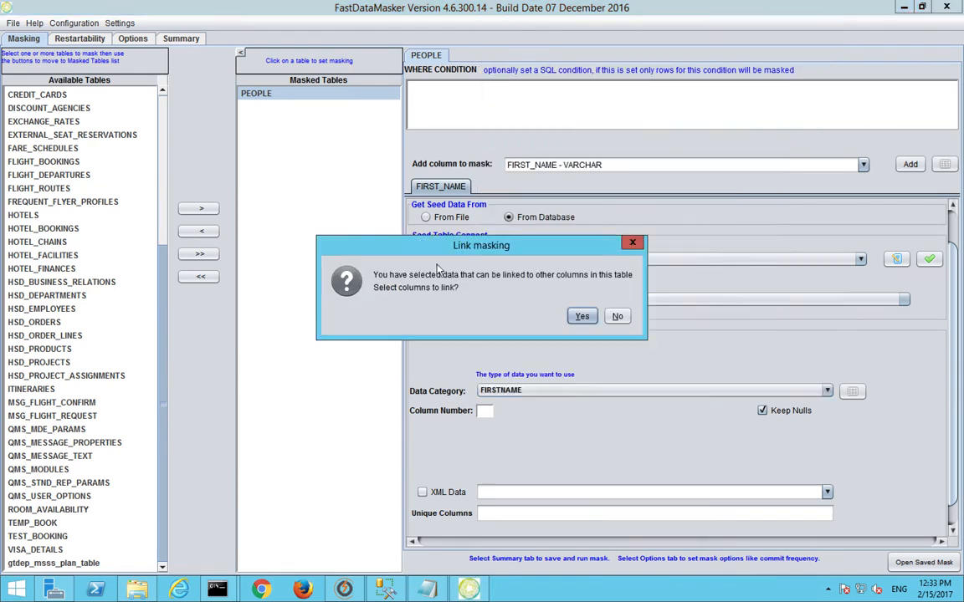
left_click(618, 317)
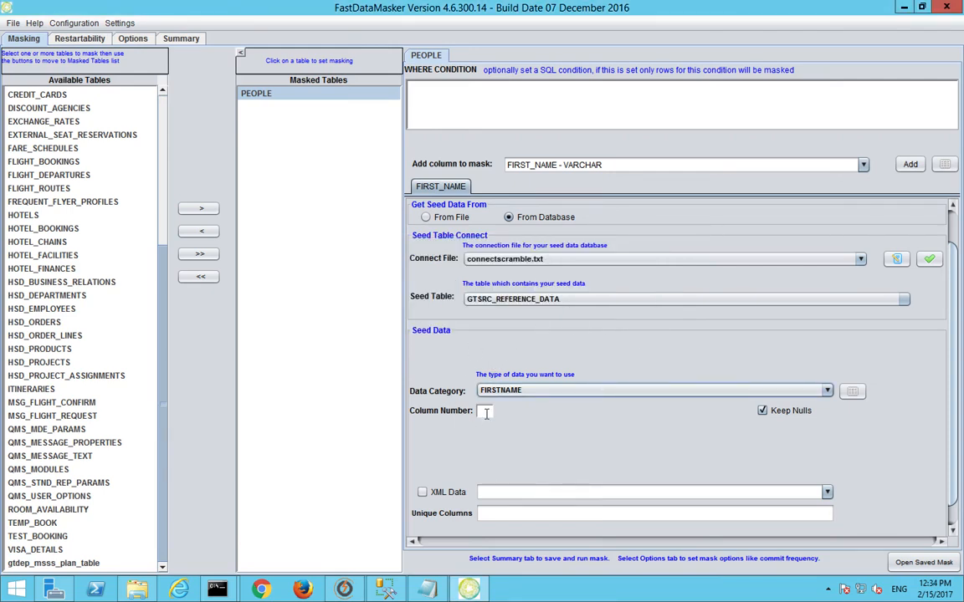
left_click(506, 392)
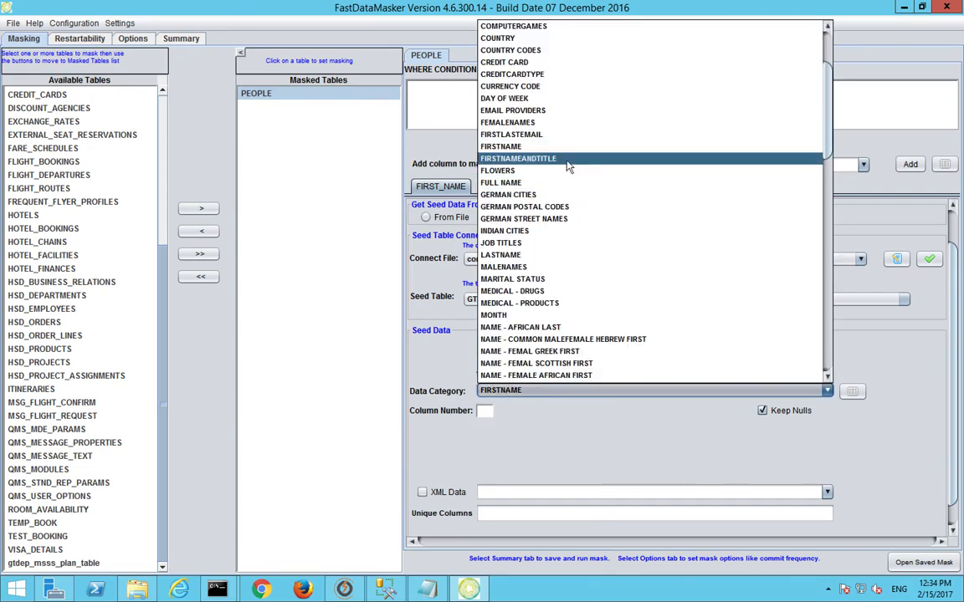
left_click(508, 158)
Step: Try seed column numbers 1 and 2, clear the field, and switch FIRST_NAME back to From File
left_click(485, 410)
type("1")
key("BackSpace")
type("2")
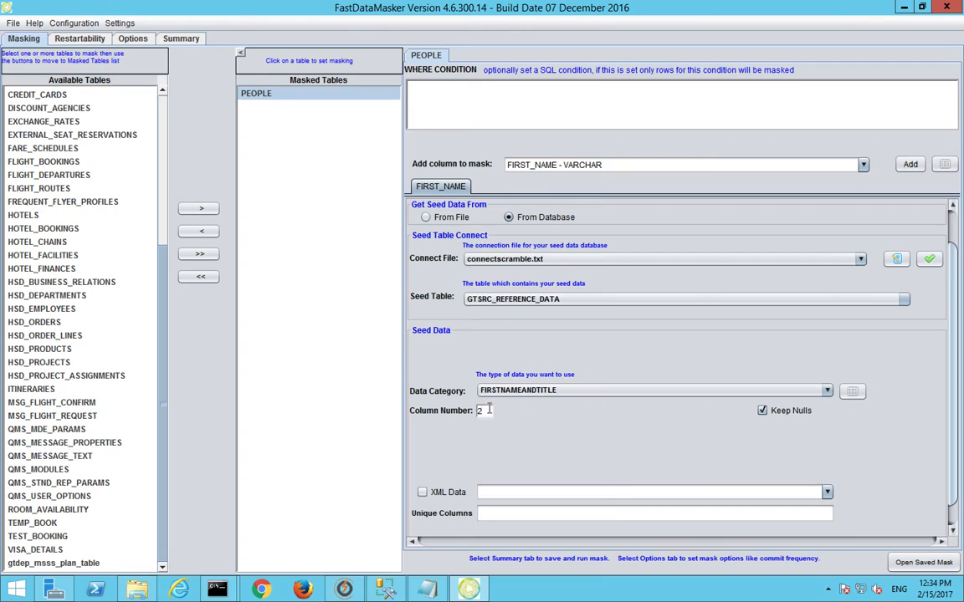
key("BackSpace")
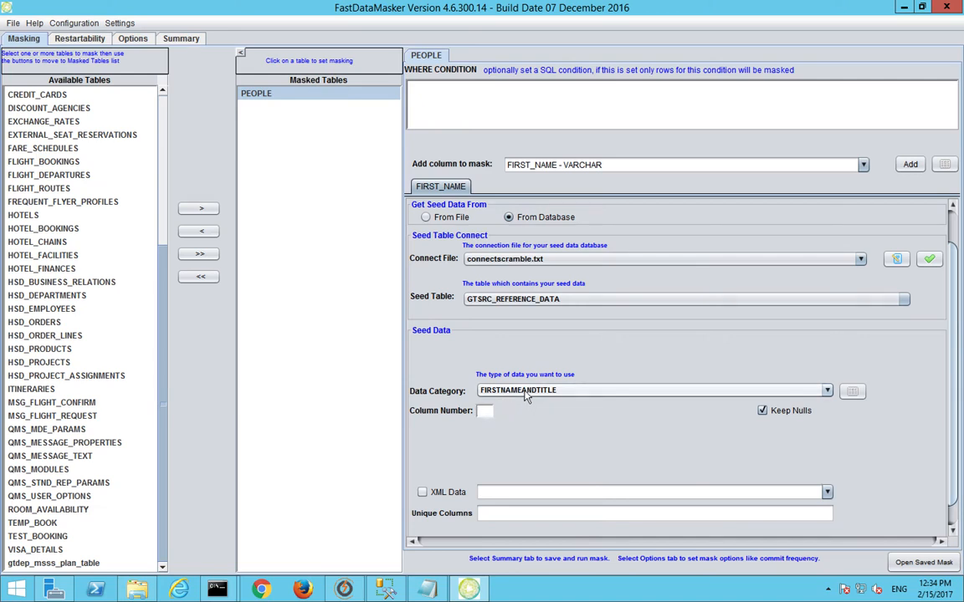
scroll(599, 373, "up", 1)
scroll(599, 373, "up", 2)
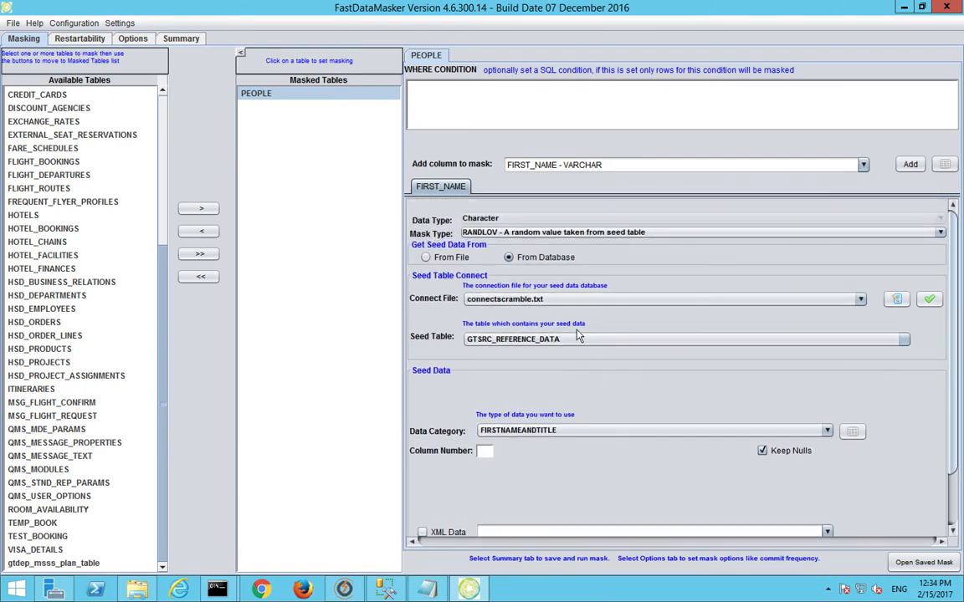
left_click(426, 257)
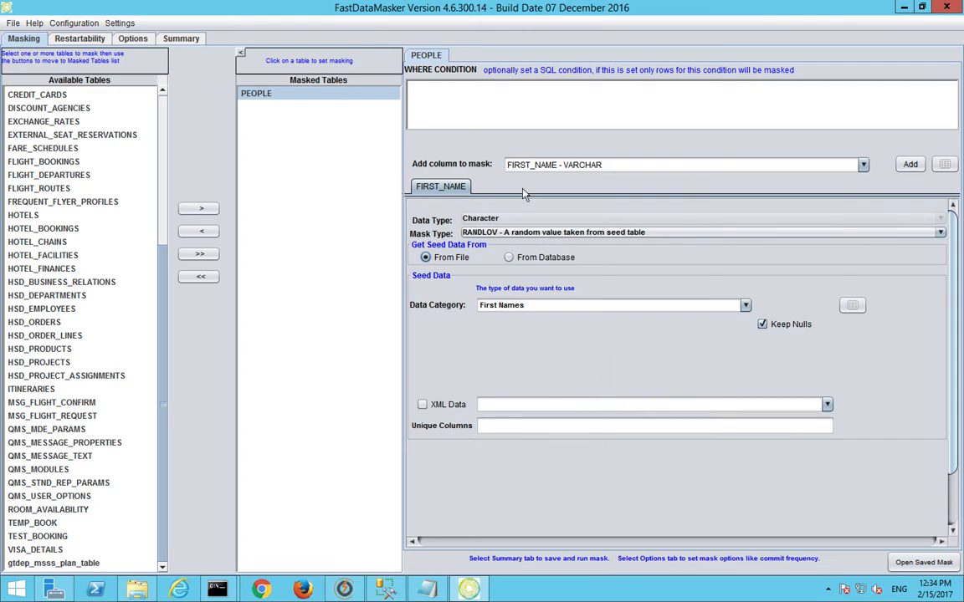
Step: Add LAST_NAME as a masked PEOPLE column and set its mask type to RANDLOV
left_click(839, 166)
left_click(810, 222)
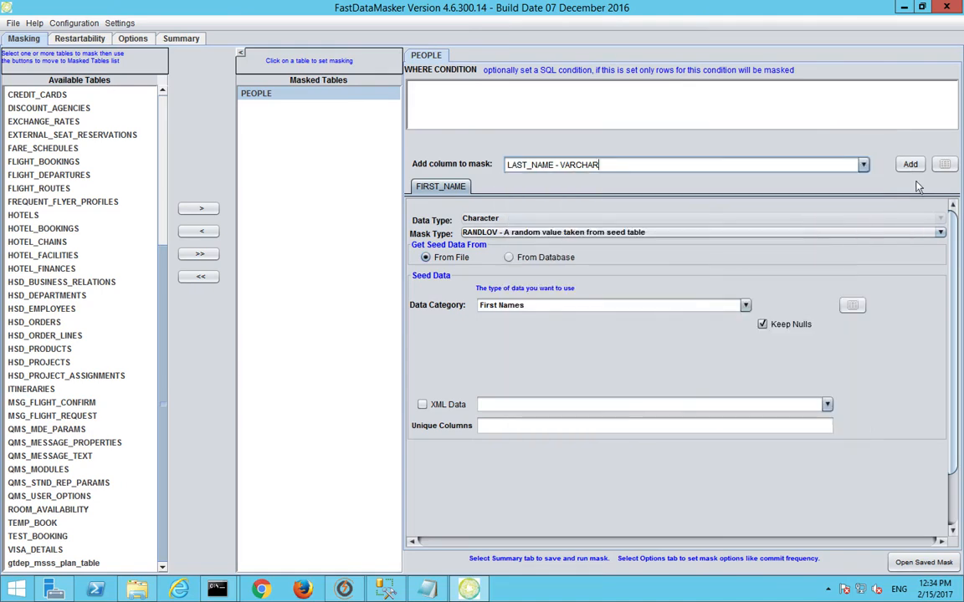
left_click(561, 234)
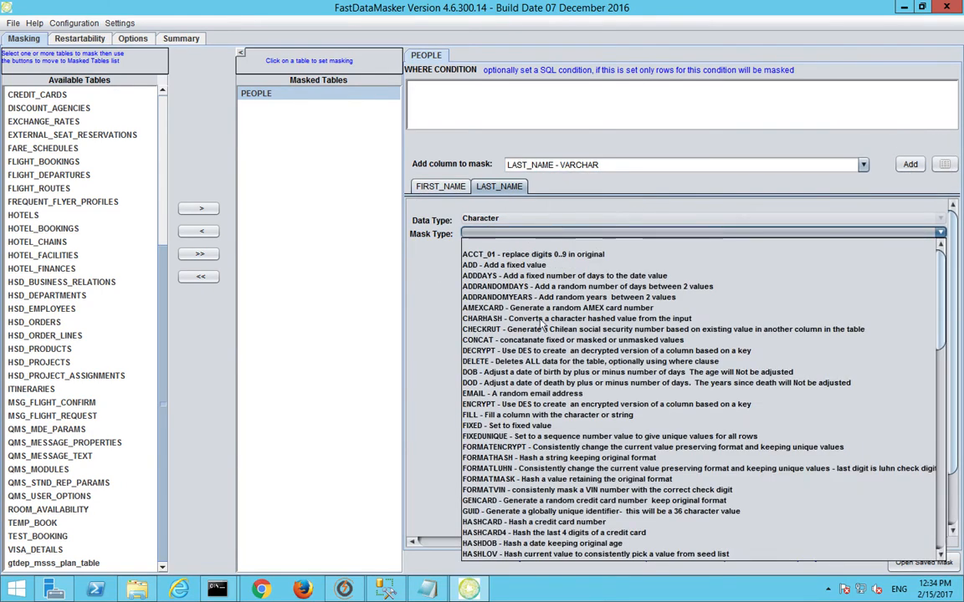
scroll(486, 314, "down", 6)
scroll(544, 360, "down", 12)
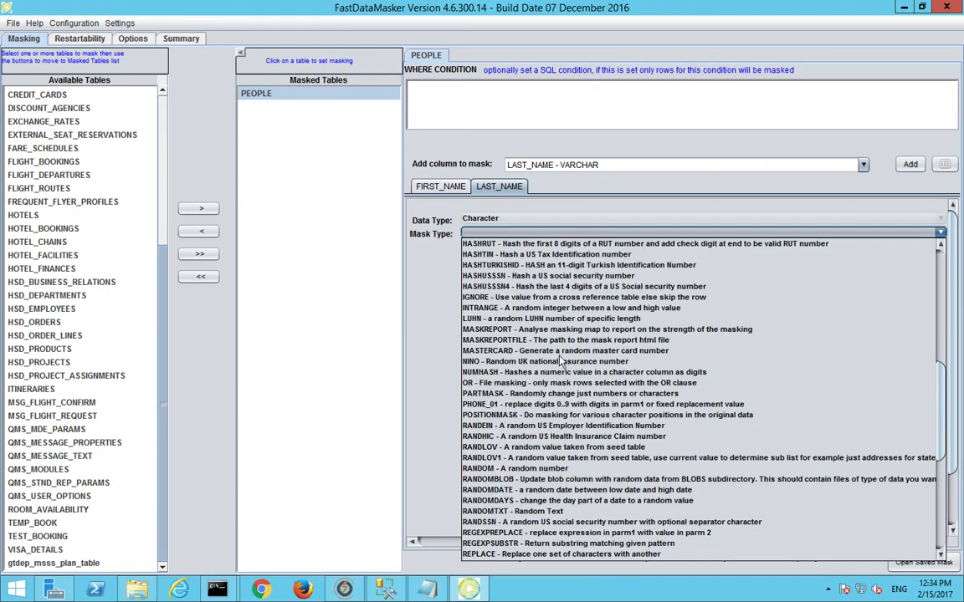
scroll(550, 371, "up", 18)
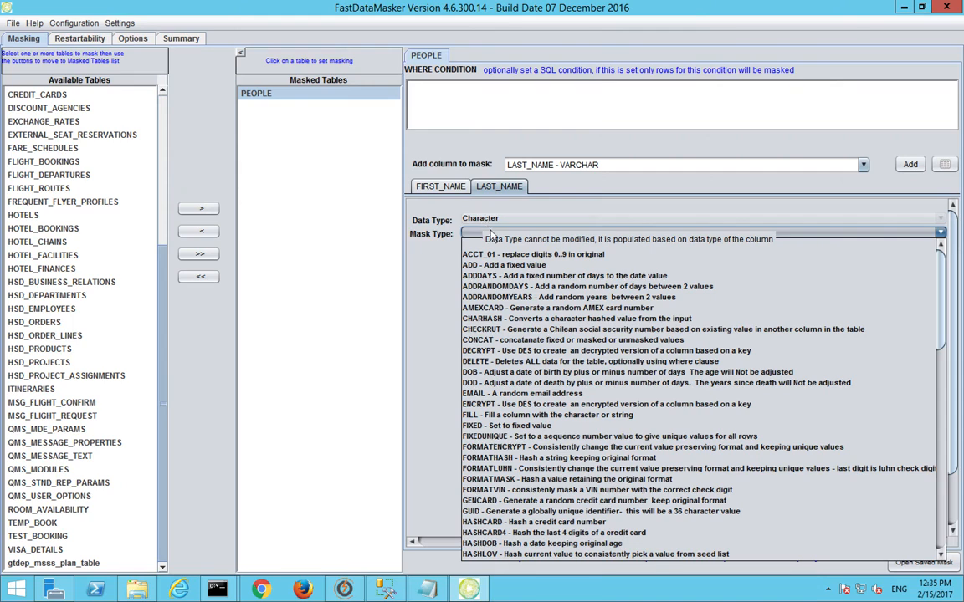
scroll(610, 360, "down", 3)
scroll(615, 368, "down", 7)
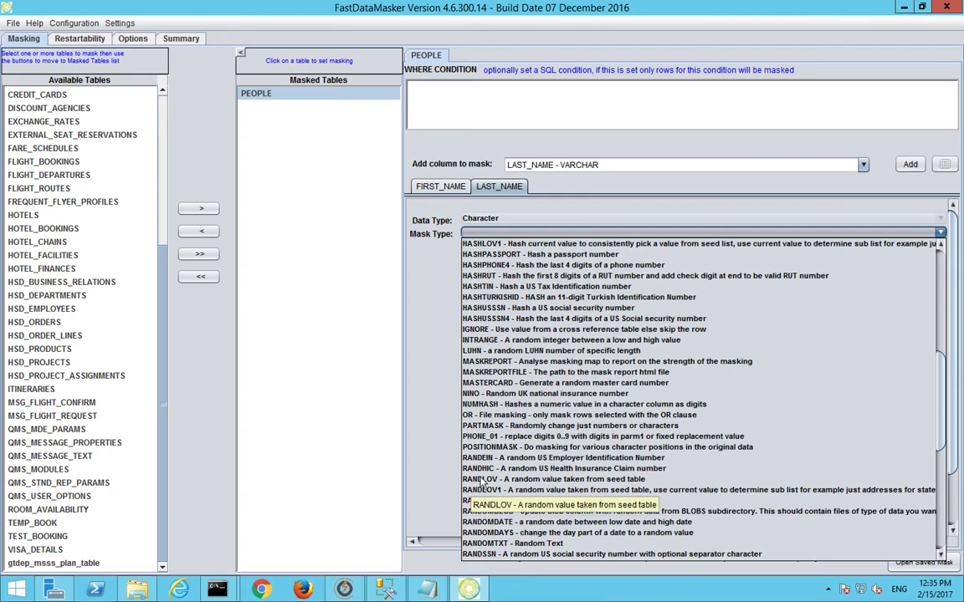
scroll(493, 468, "up", 2)
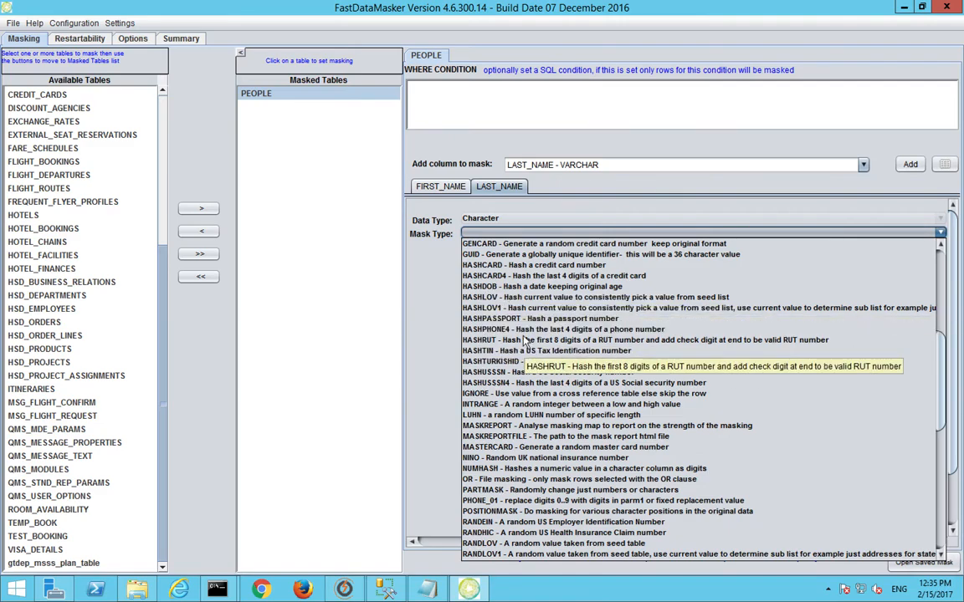
scroll(521, 343, "down", 6)
scroll(522, 343, "down", 5)
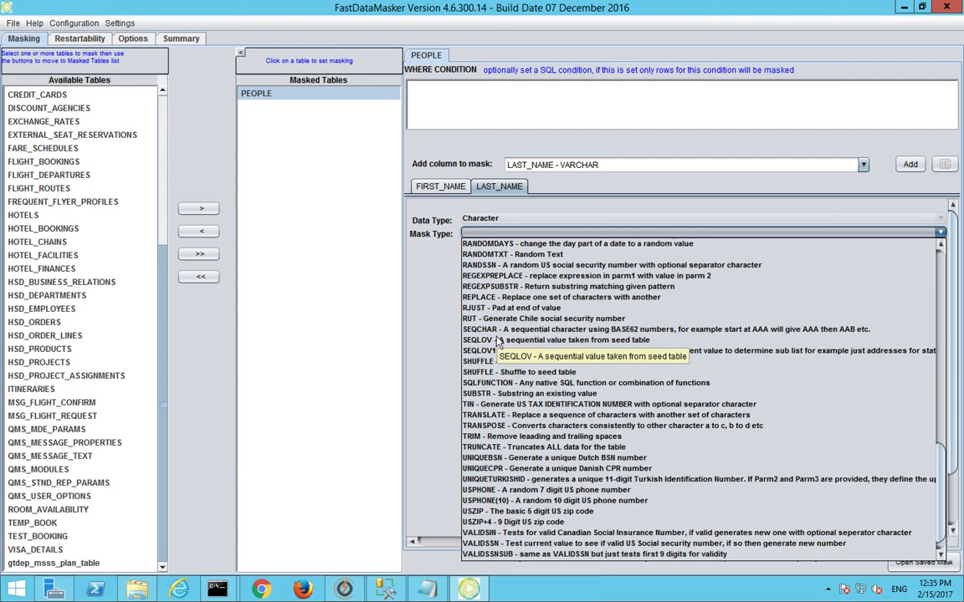
scroll(497, 342, "up", 3)
scroll(497, 338, "up", 4)
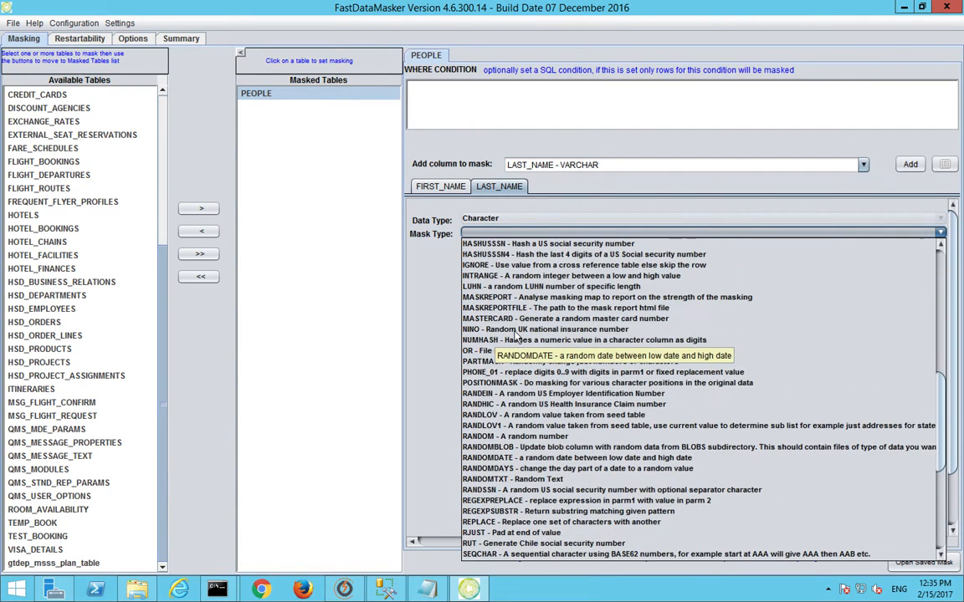
left_click(484, 415)
Step: Seed LAST_NAME from a file with the Last Names category, then view the Restartability page
left_click(425, 257)
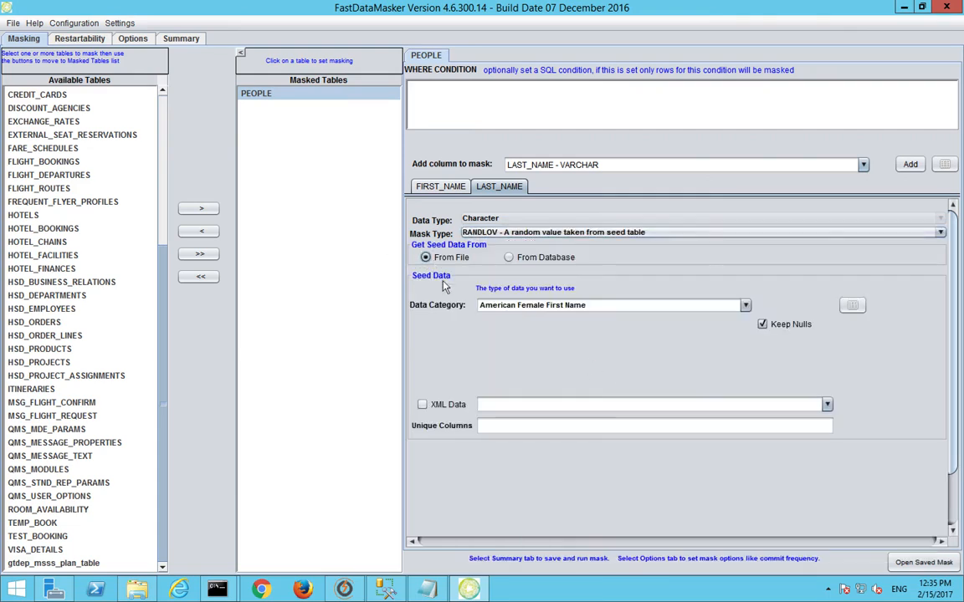
left_click(745, 304)
left_click_drag(744, 396, 743, 458)
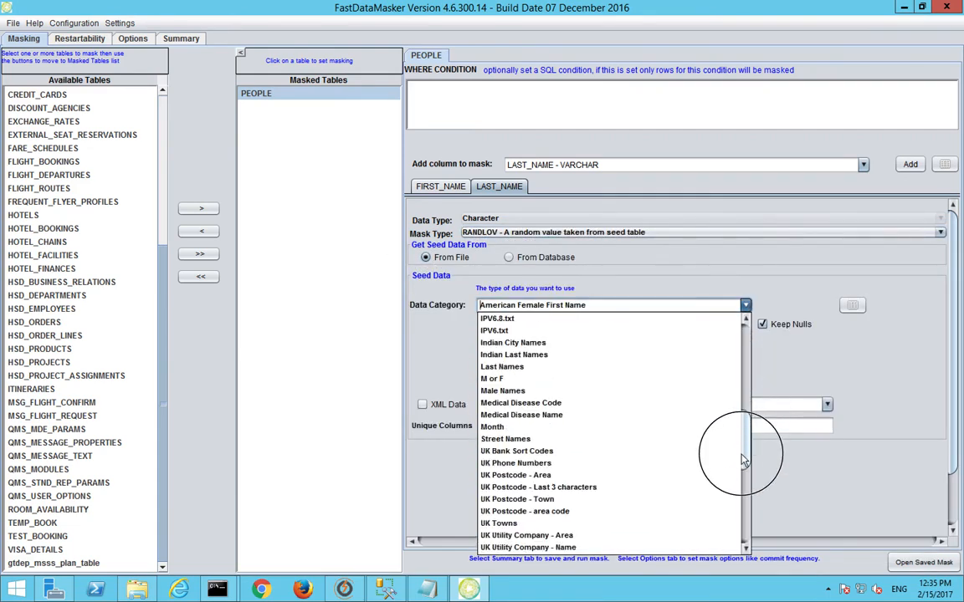
left_click(633, 366)
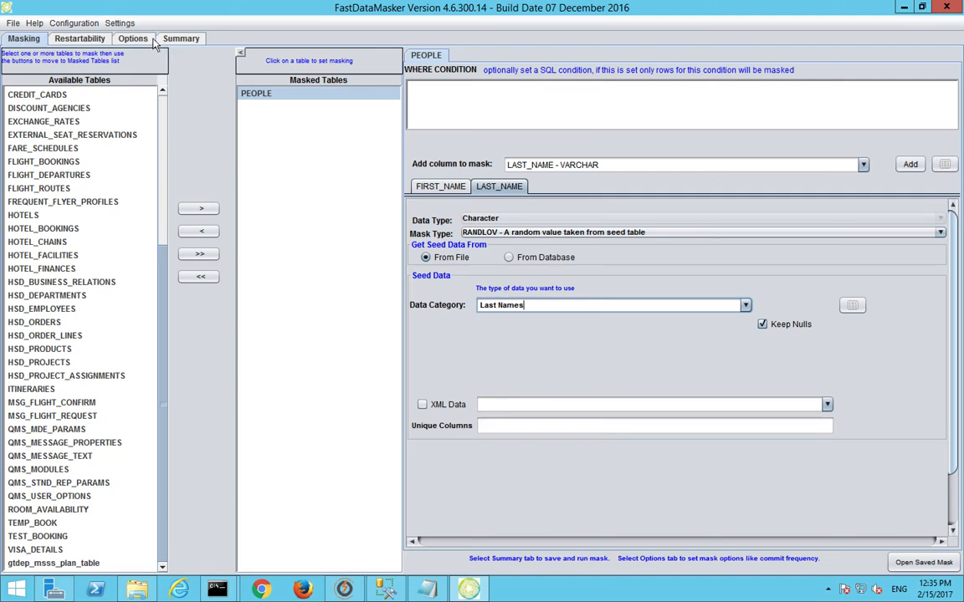
left_click(90, 38)
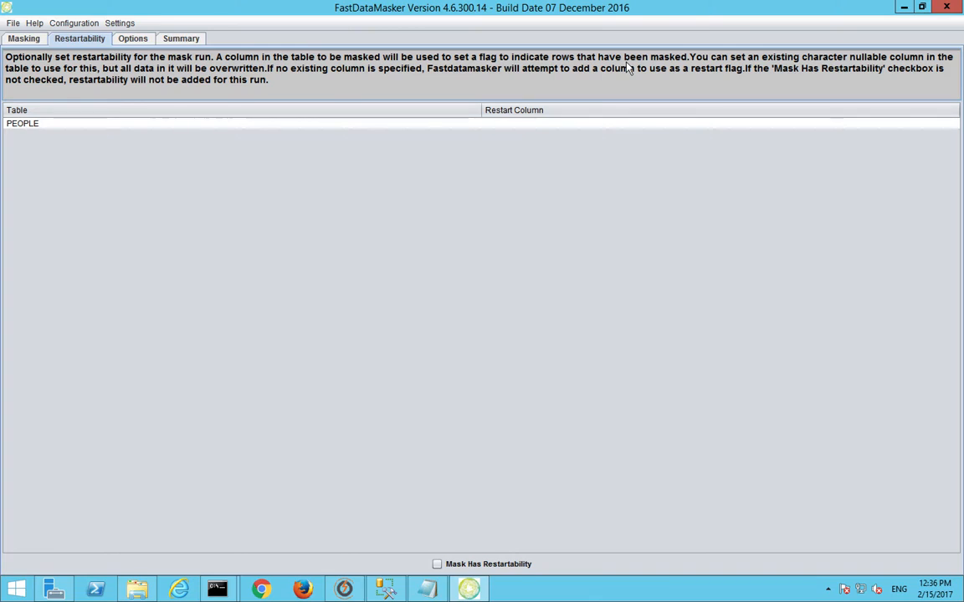
left_click(130, 38)
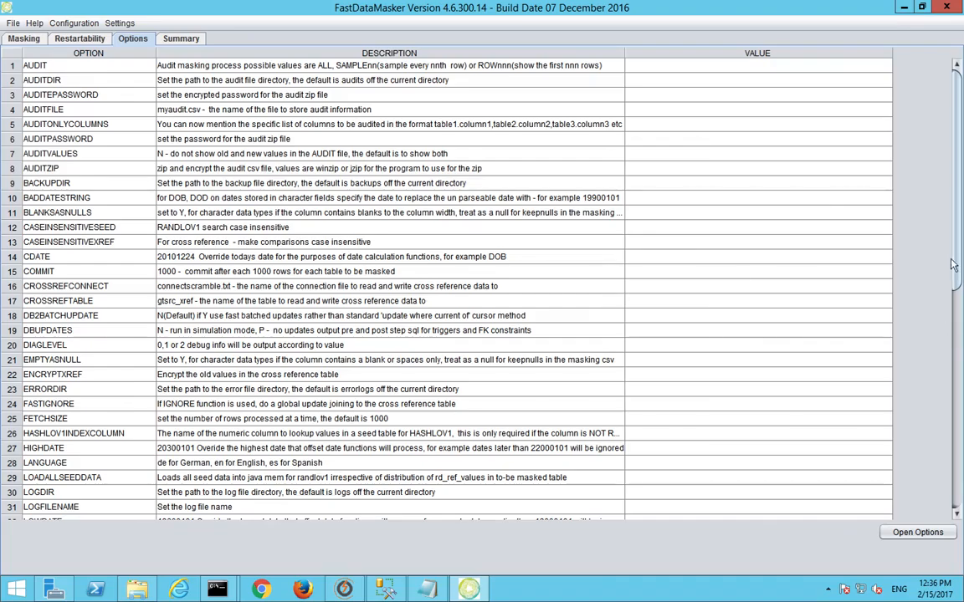
left_click_drag(952, 265, 960, 192)
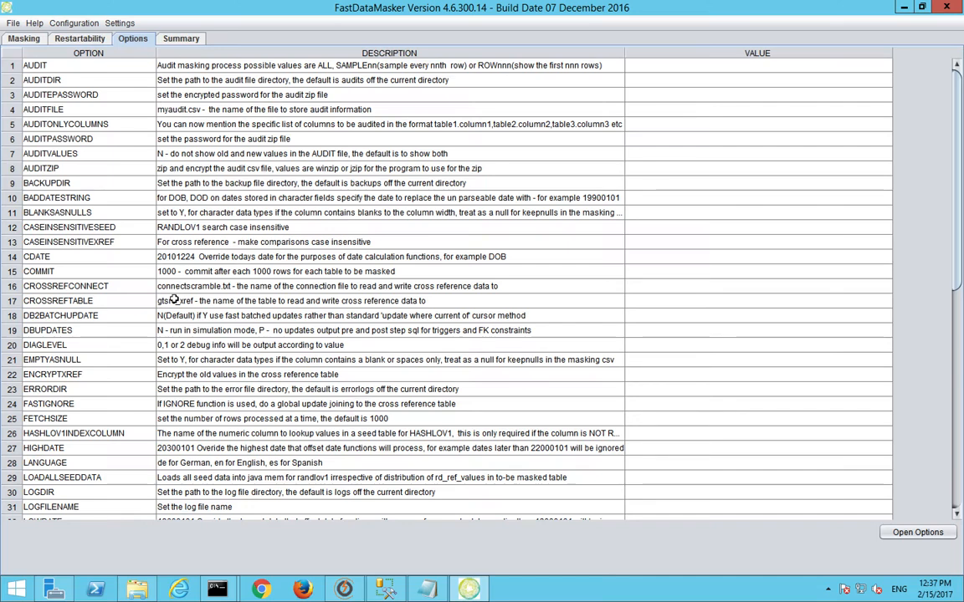
scroll(176, 301, "down", 4)
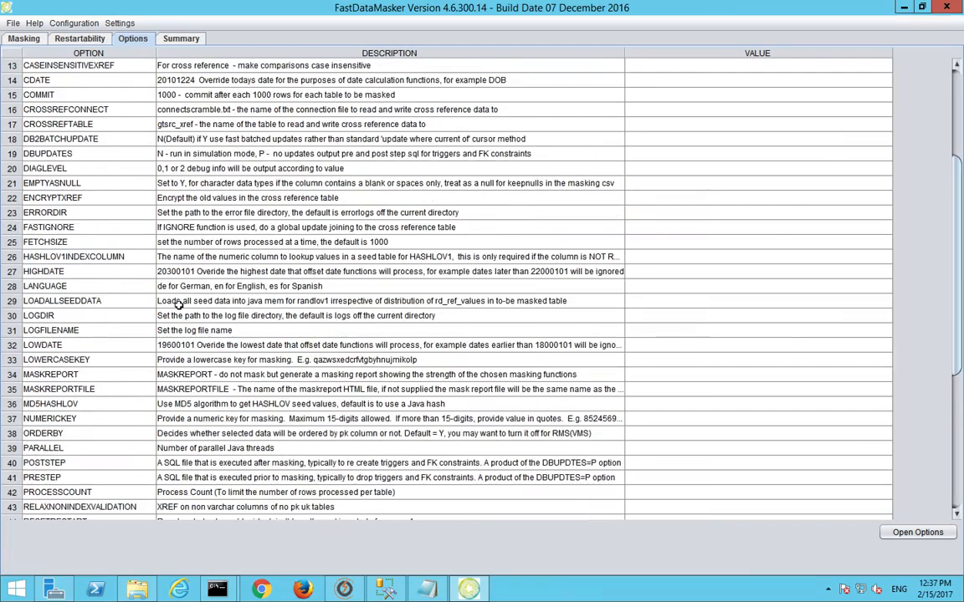
scroll(178, 305, "down", 2)
scroll(177, 305, "up", 6)
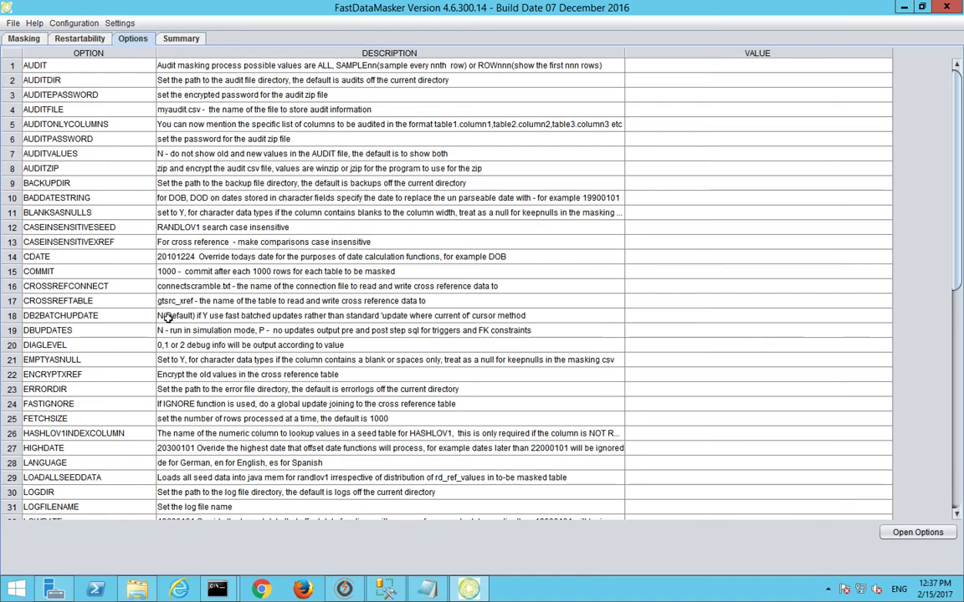
left_click(16, 333)
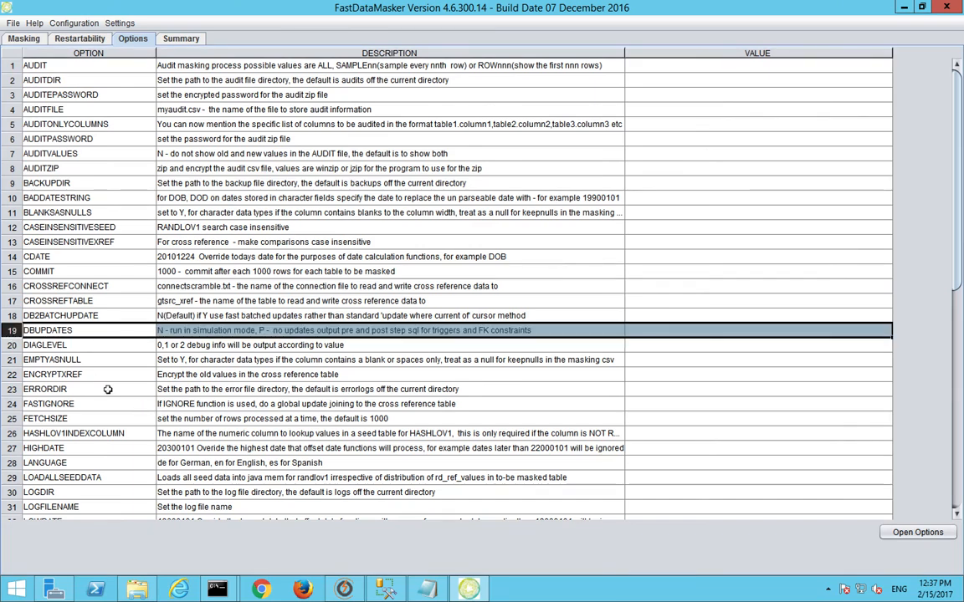
left_click(665, 330)
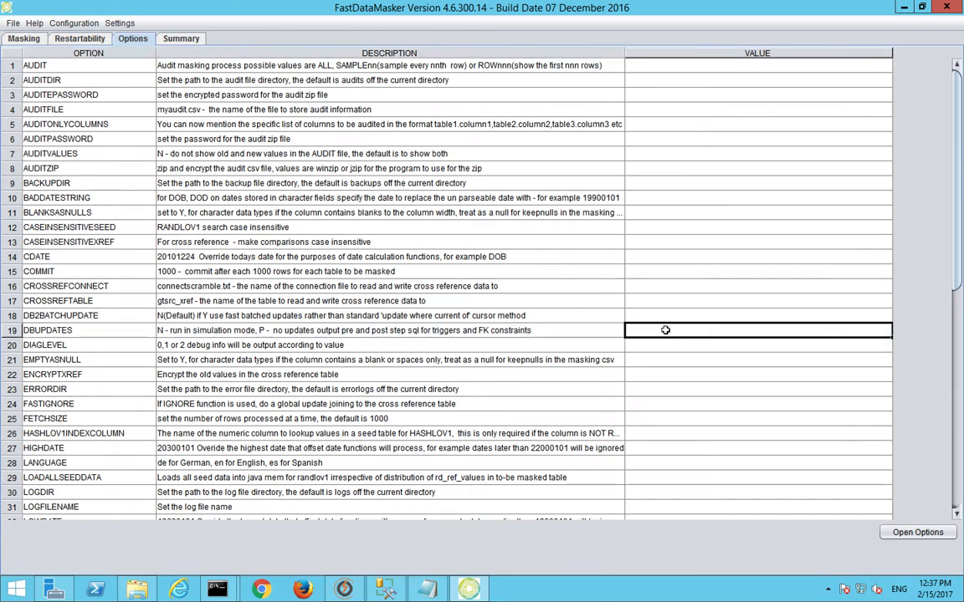
type("N")
key("BackSpace")
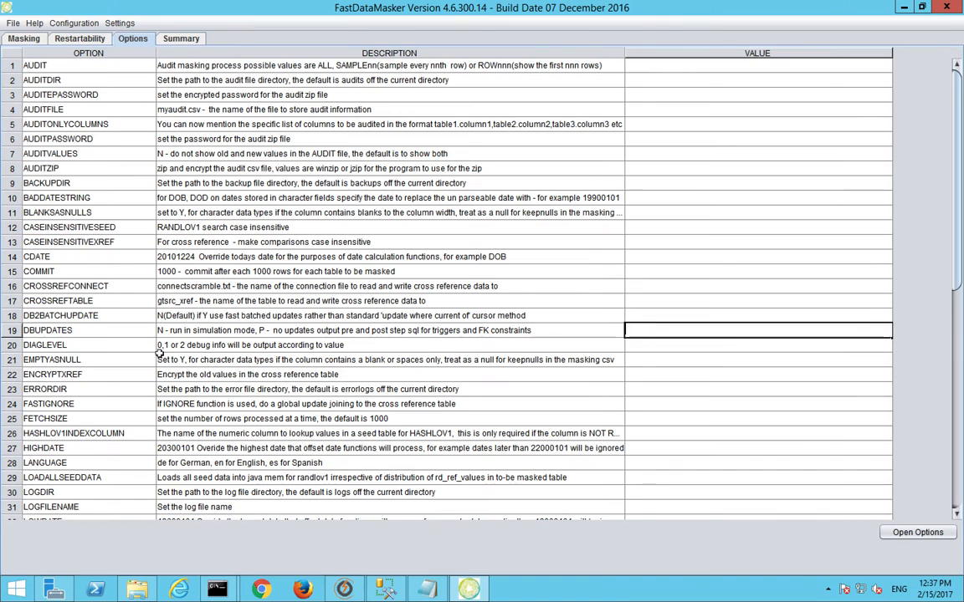
left_click(16, 334)
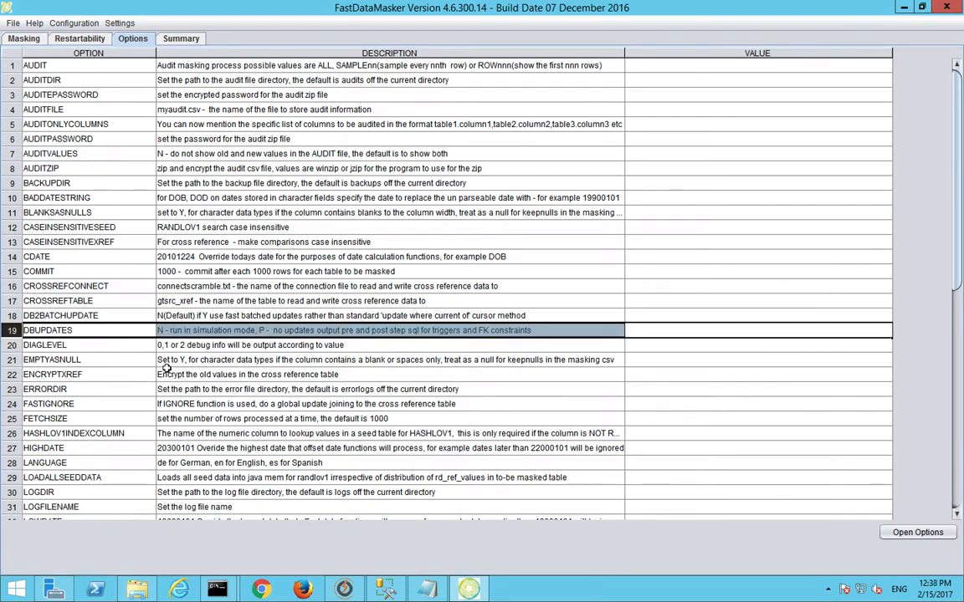
left_click_drag(65, 166, 64, 66)
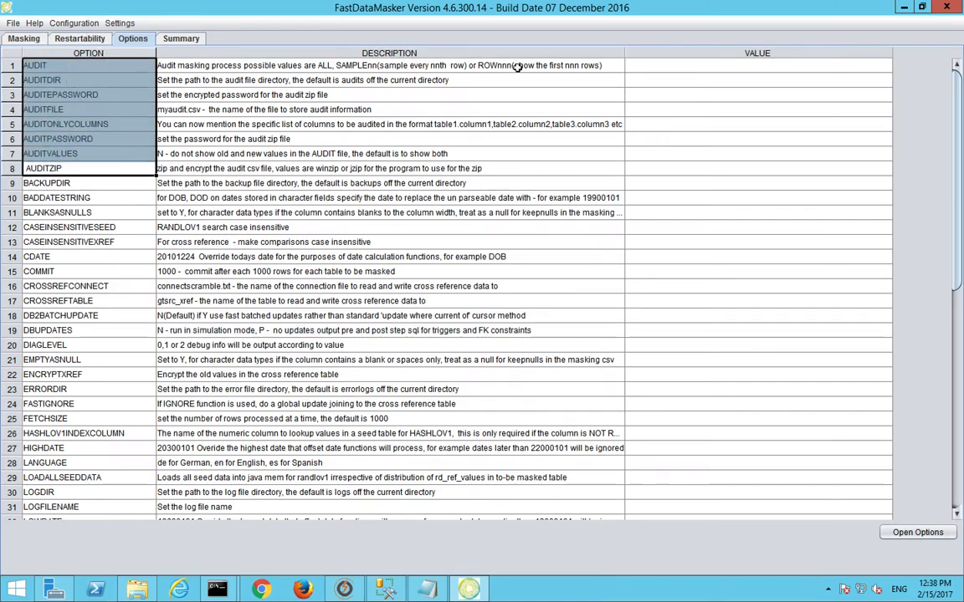
left_click(654, 66)
type("ALL")
key("BackSpace")
key("BackSpace")
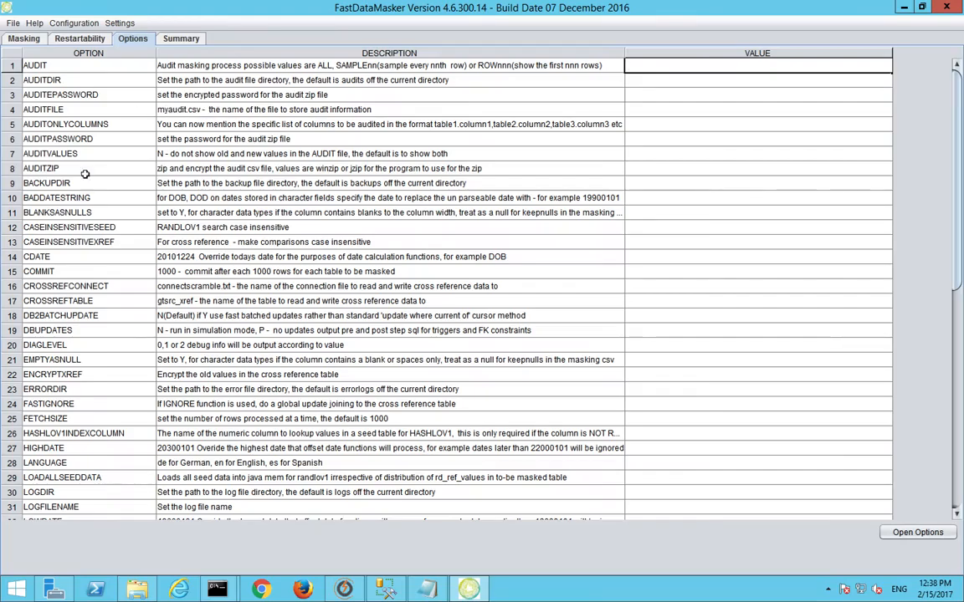
Step: Review the TRIMMEDHASHLOV, SEEDTABLE, PRESTEP, POSTSTEP, PARALLEL and PROCESSCOUNT options, leaving their values blank
scroll(117, 181, "down", 10)
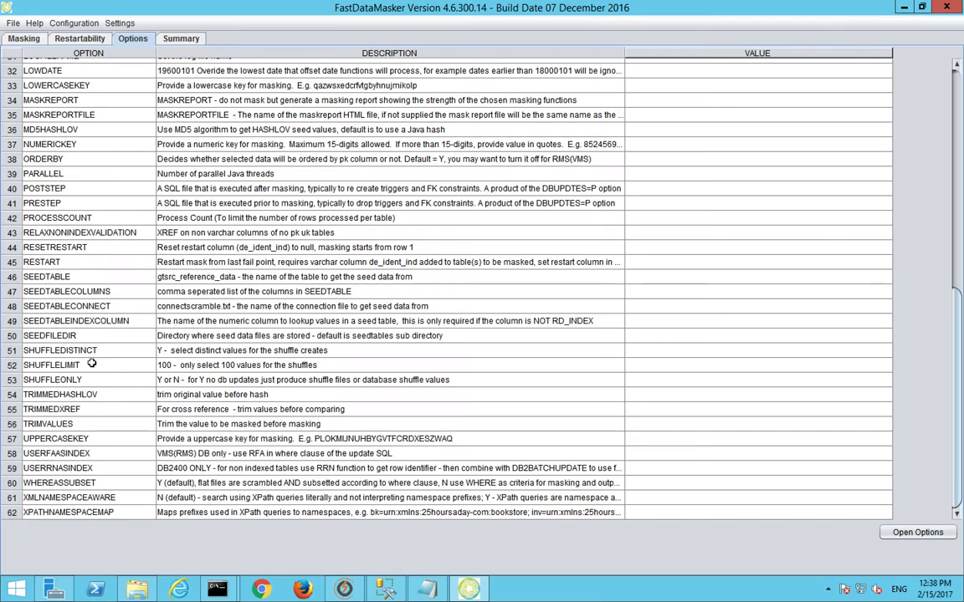
double_click(75, 390)
left_click_drag(65, 277, 214, 318)
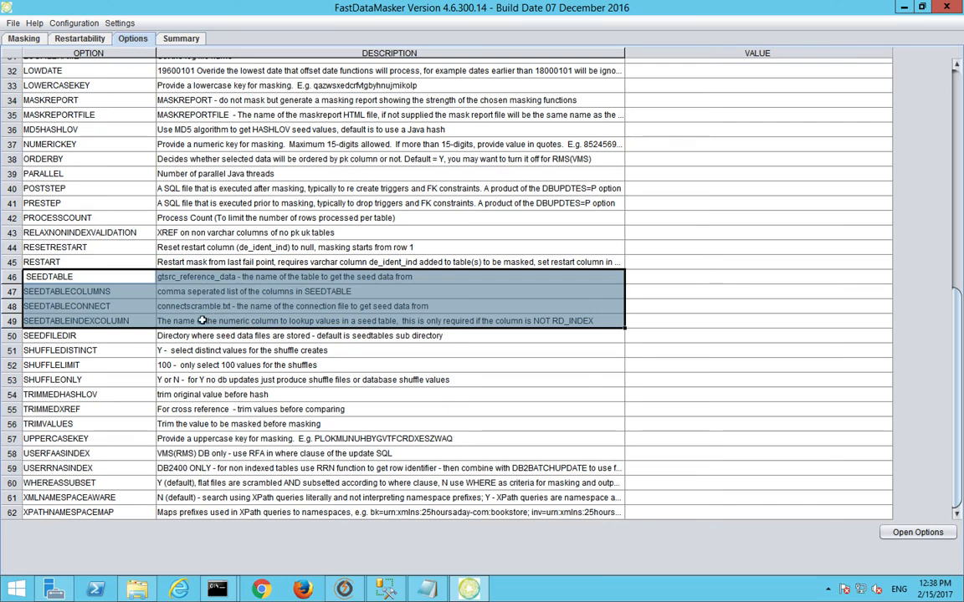
left_click(256, 203)
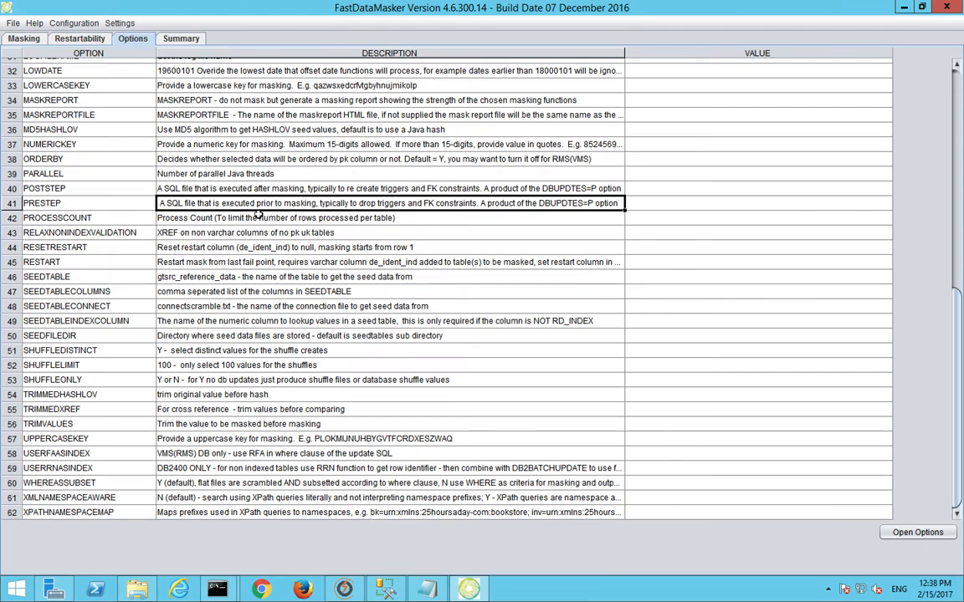
left_click(211, 172)
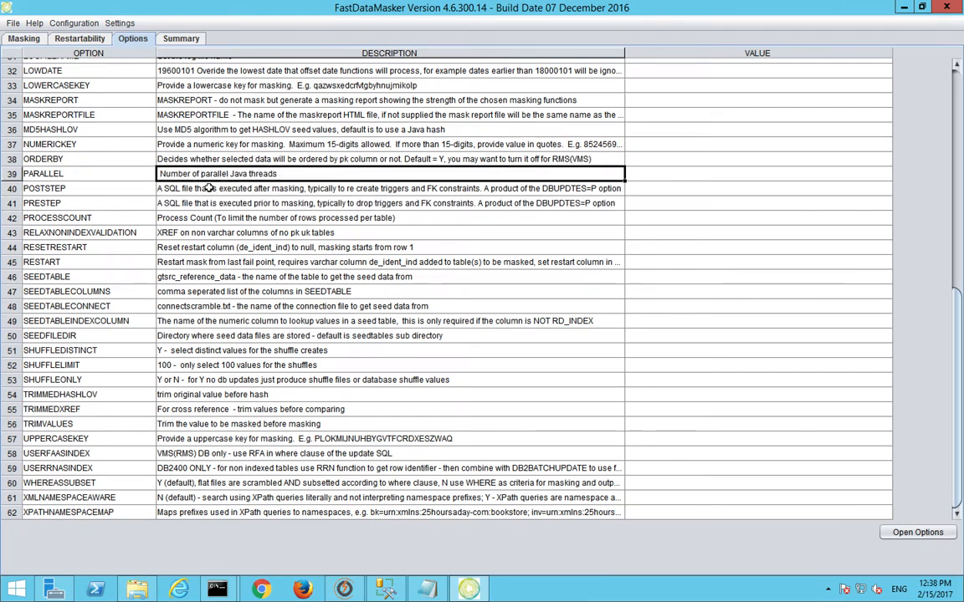
left_click(208, 188)
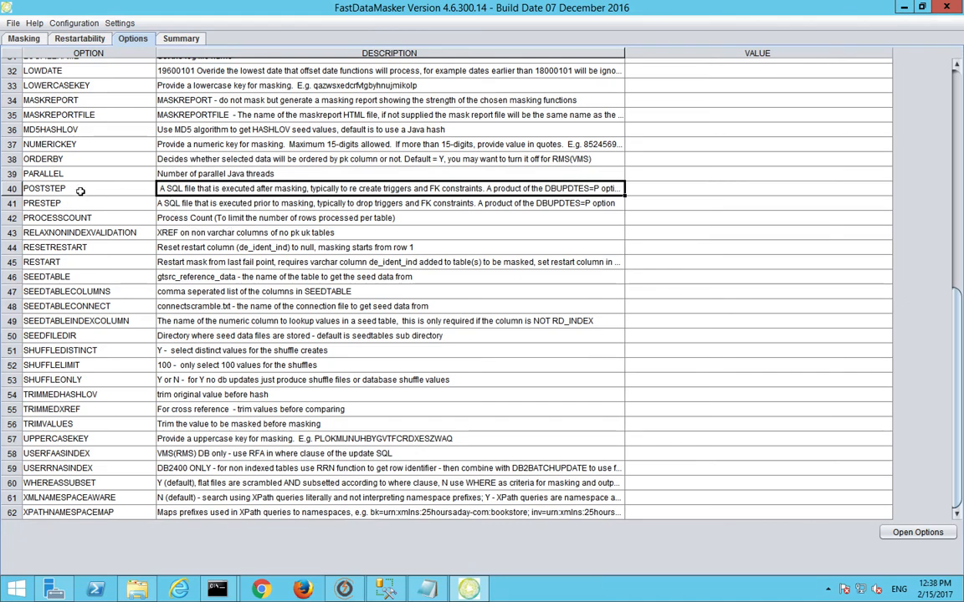
left_click(82, 197)
left_click(82, 192)
left_click(125, 212)
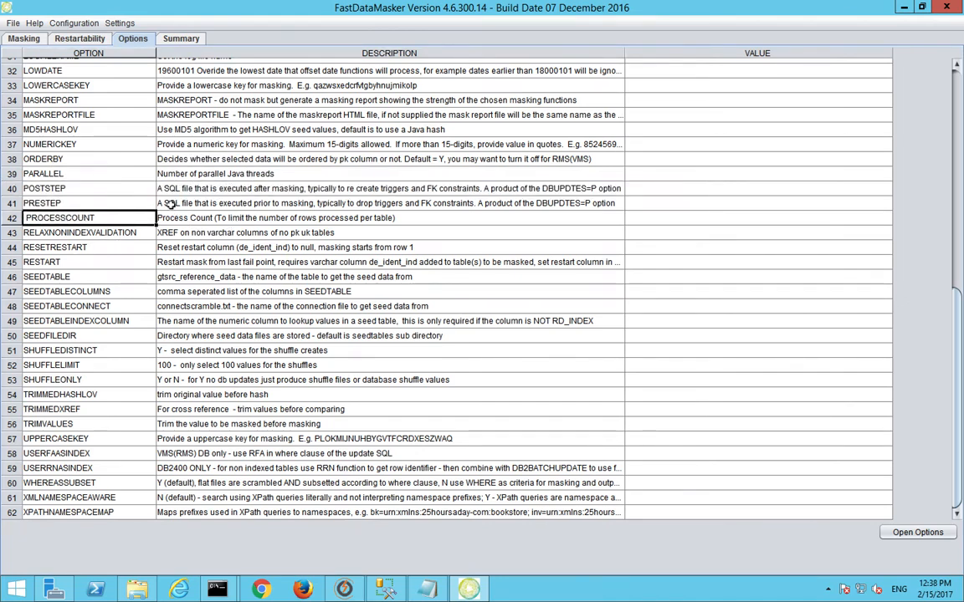
left_click(171, 204)
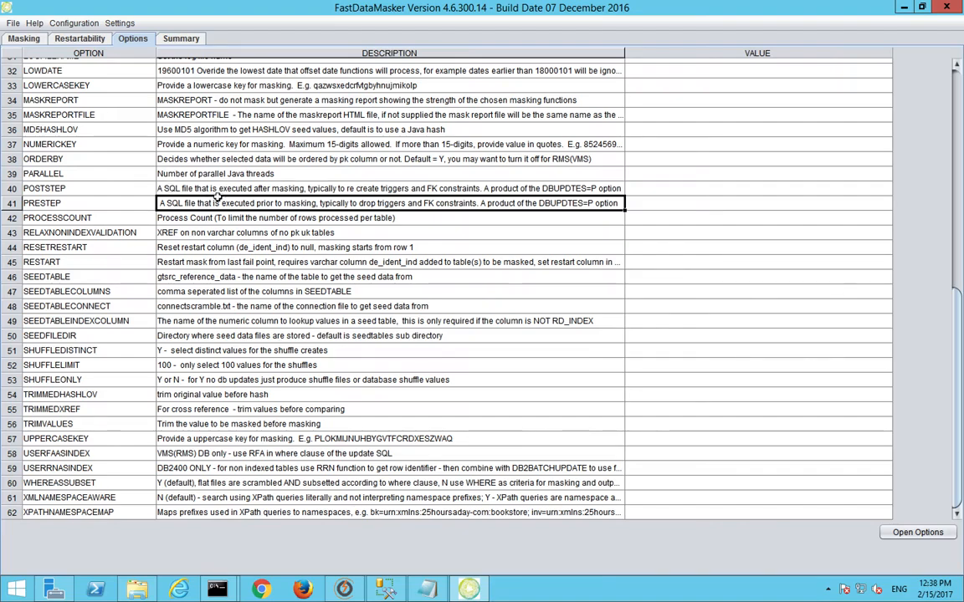
Step: Check the CDATE option description, then show the Summary of the PEOPLE masking rules
scroll(224, 225, "up", 4)
scroll(224, 224, "up", 4)
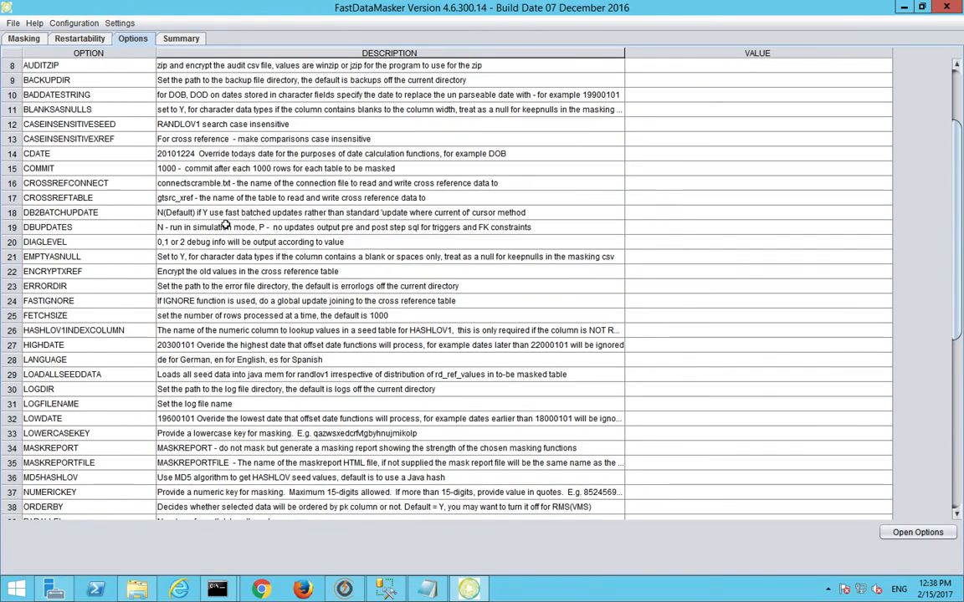
left_click(198, 153)
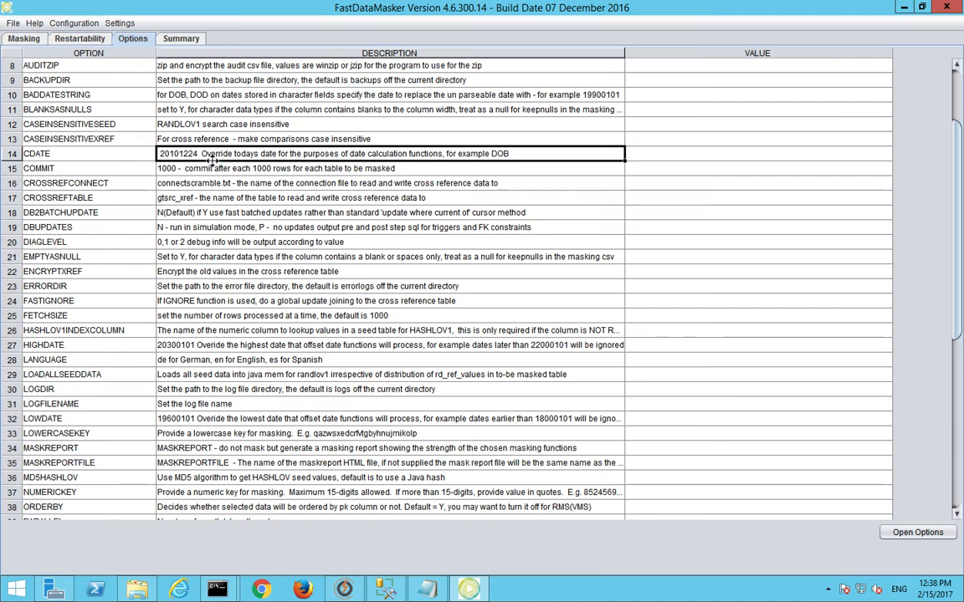
scroll(215, 160, "up", 3)
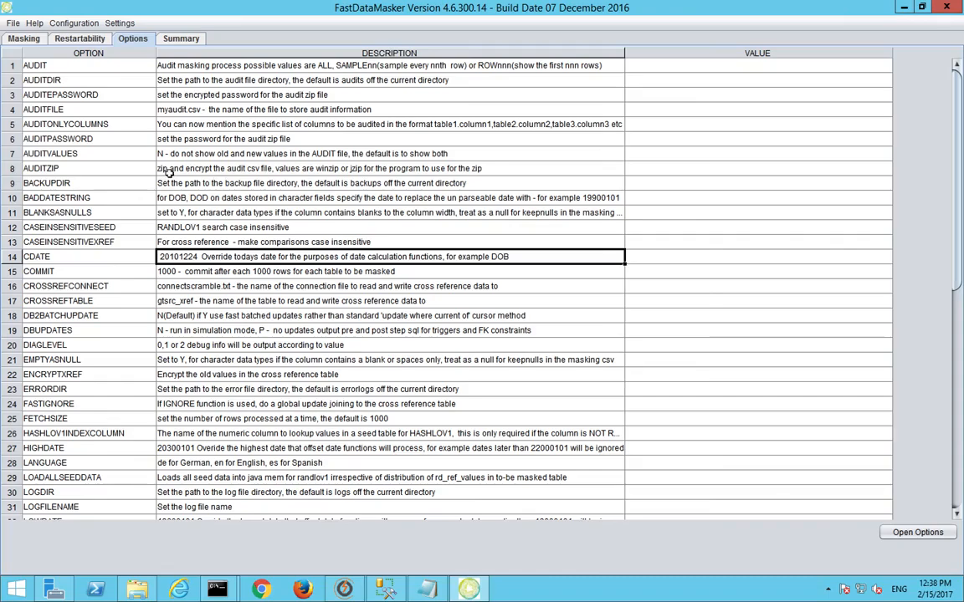
scroll(277, 311, "down", 10)
scroll(277, 303, "up", 10)
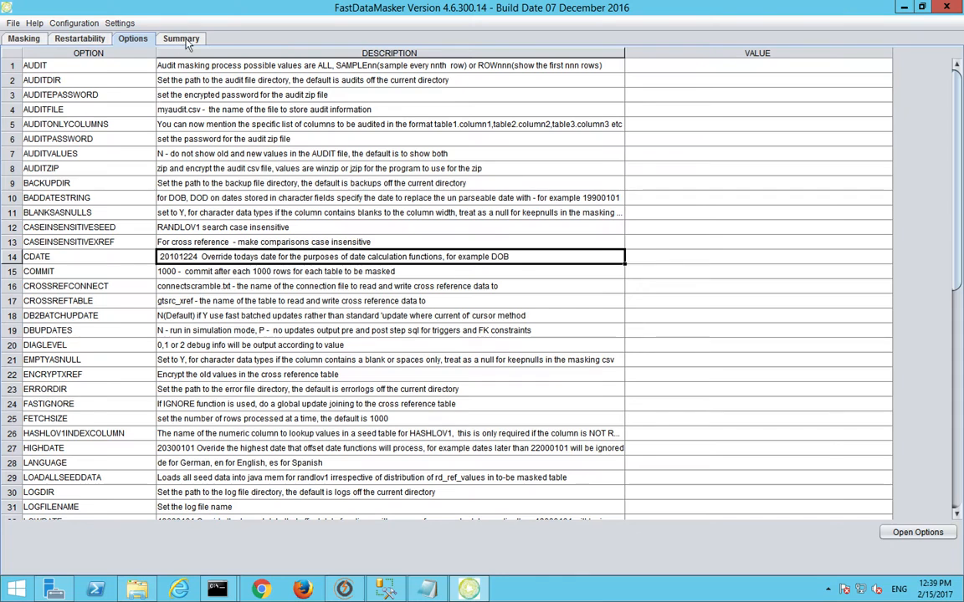
left_click(182, 40)
left_click_drag(87, 71, 502, 80)
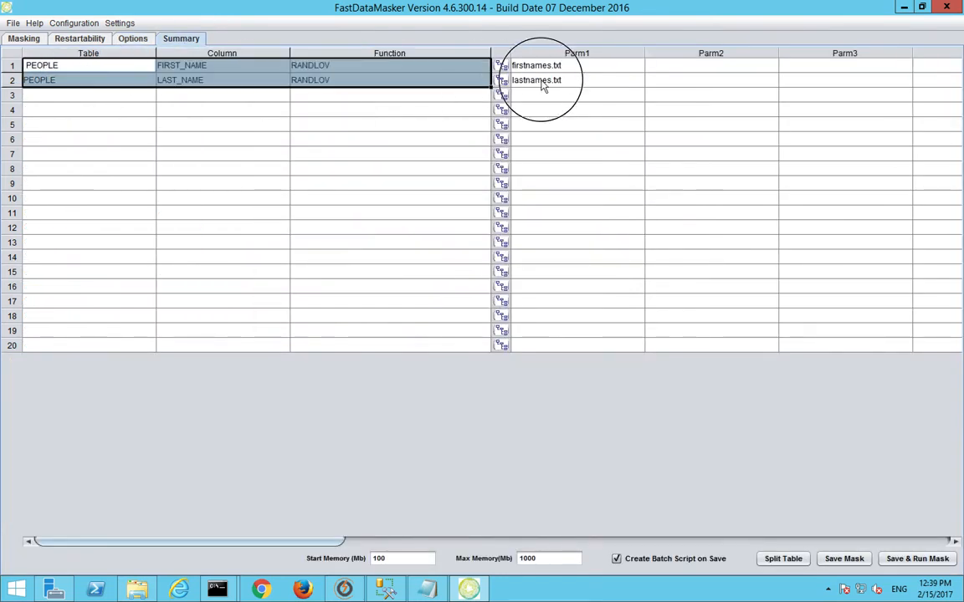
left_click(421, 164)
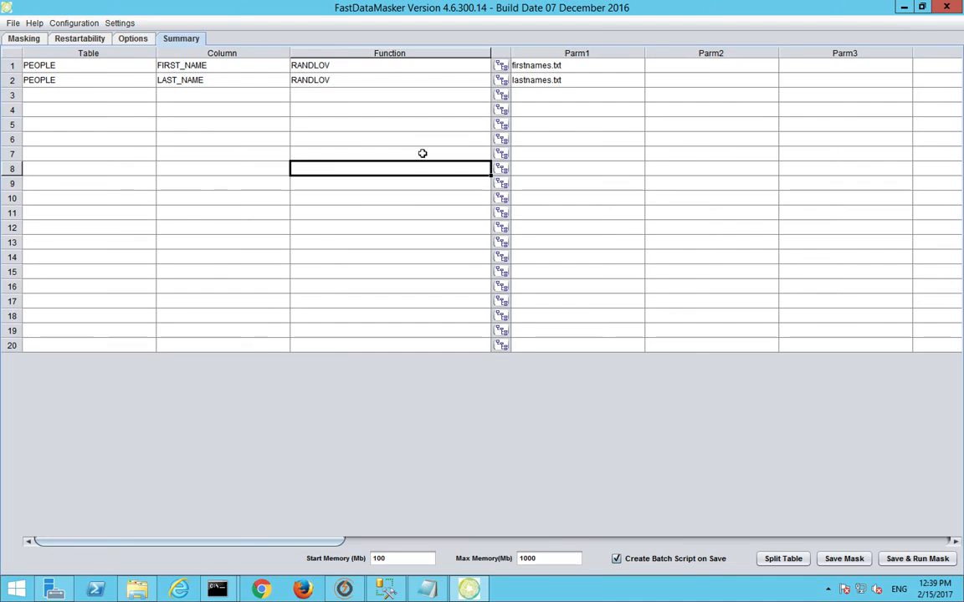
left_click(32, 39)
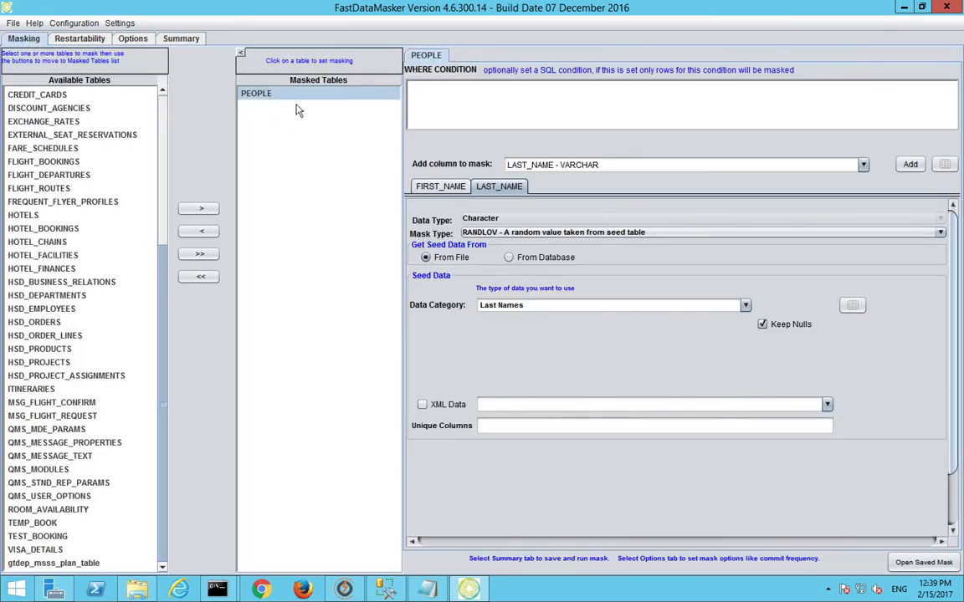
left_click(176, 39)
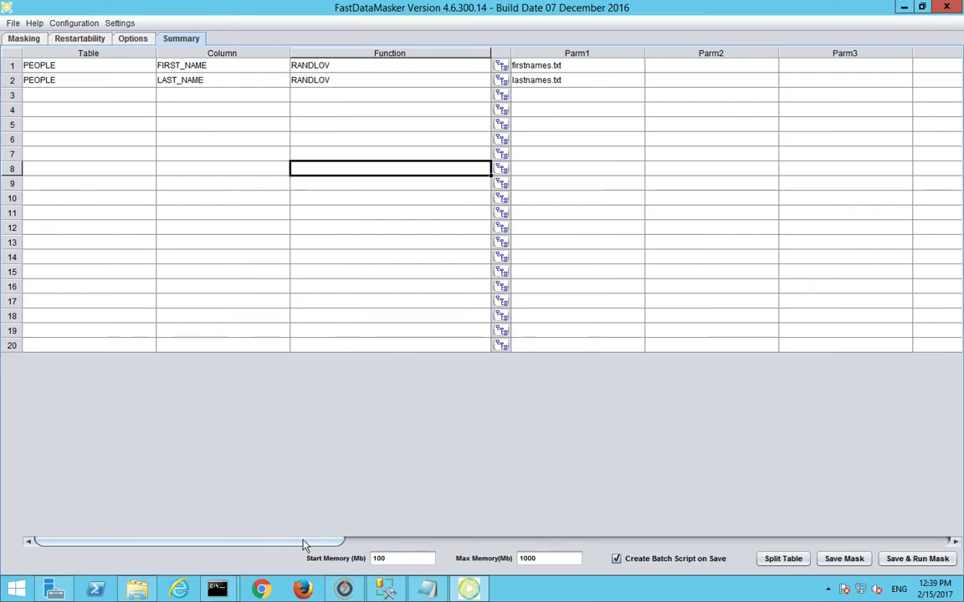
left_click_drag(303, 540, 274, 545)
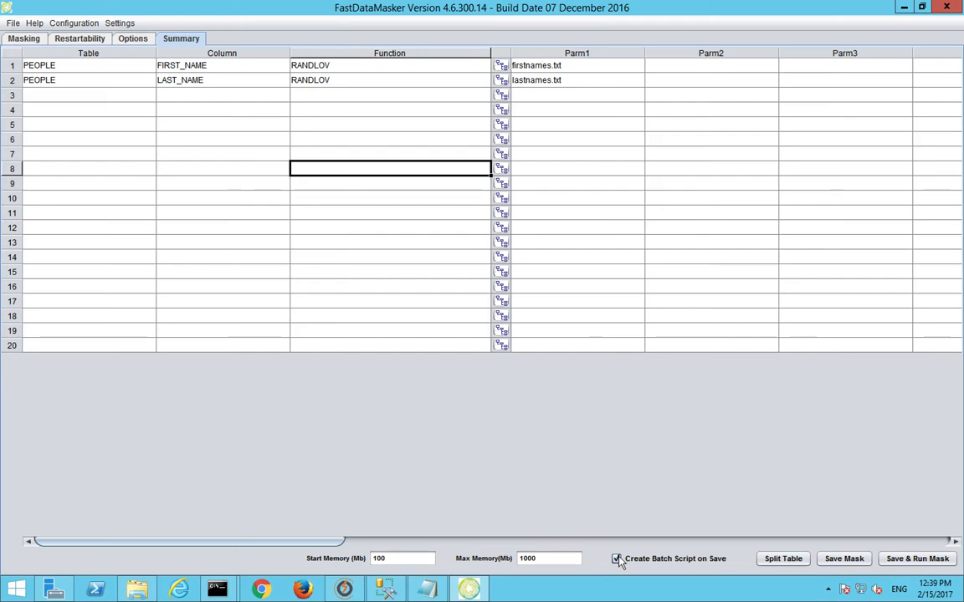
Step: Save the mask as 'People' with Save & Run Mask, starting the masking run
left_click(932, 565)
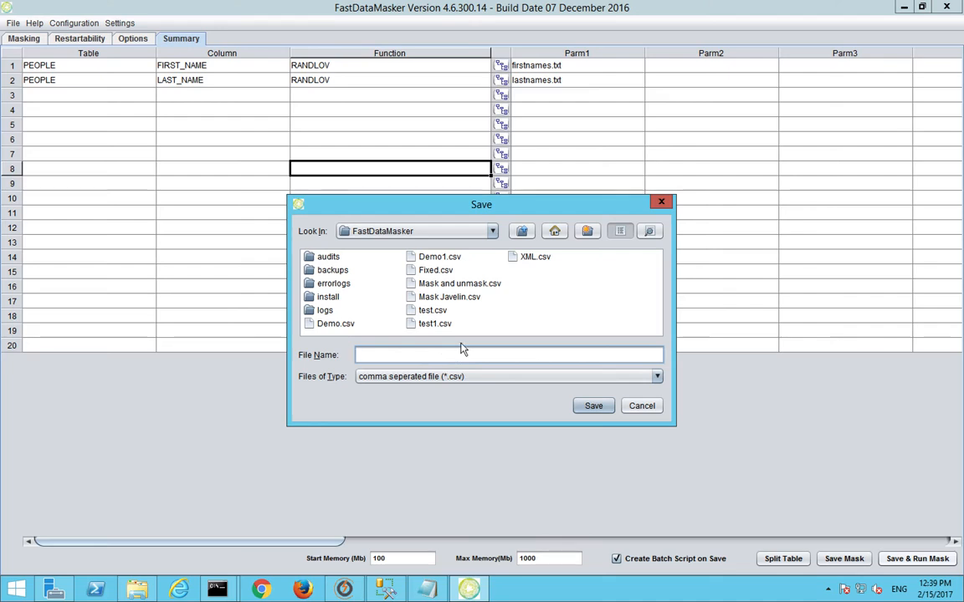
type("People")
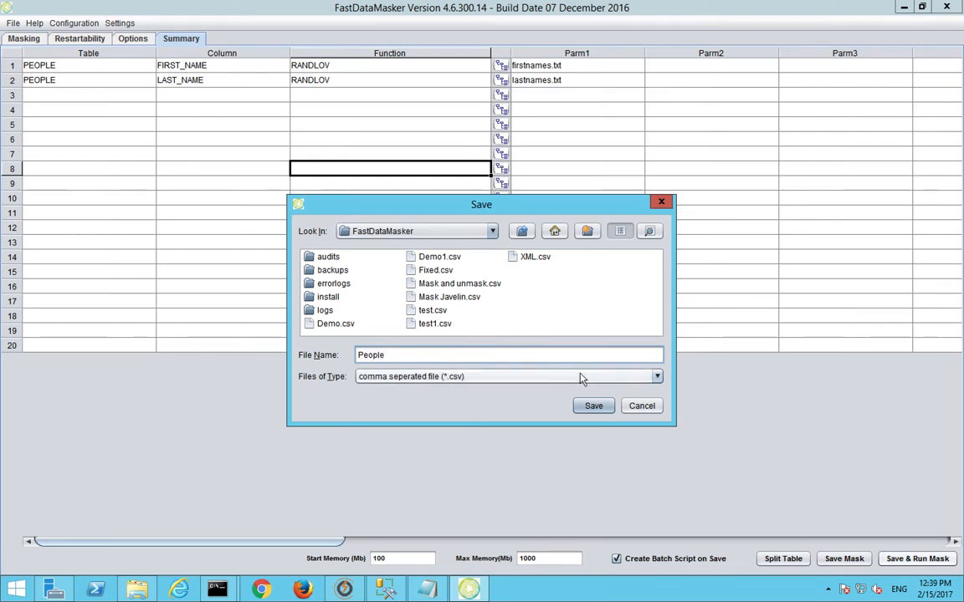
left_click(594, 406)
Step: Dismiss the map-saved and Masking Complete messages and check the licence valid-to date in the log
left_click(669, 340)
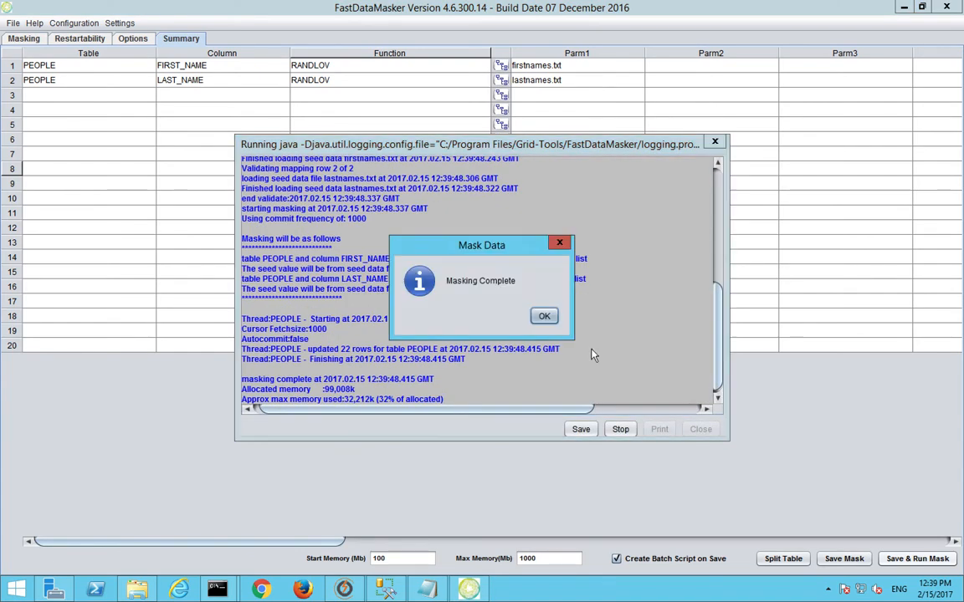
left_click(540, 323)
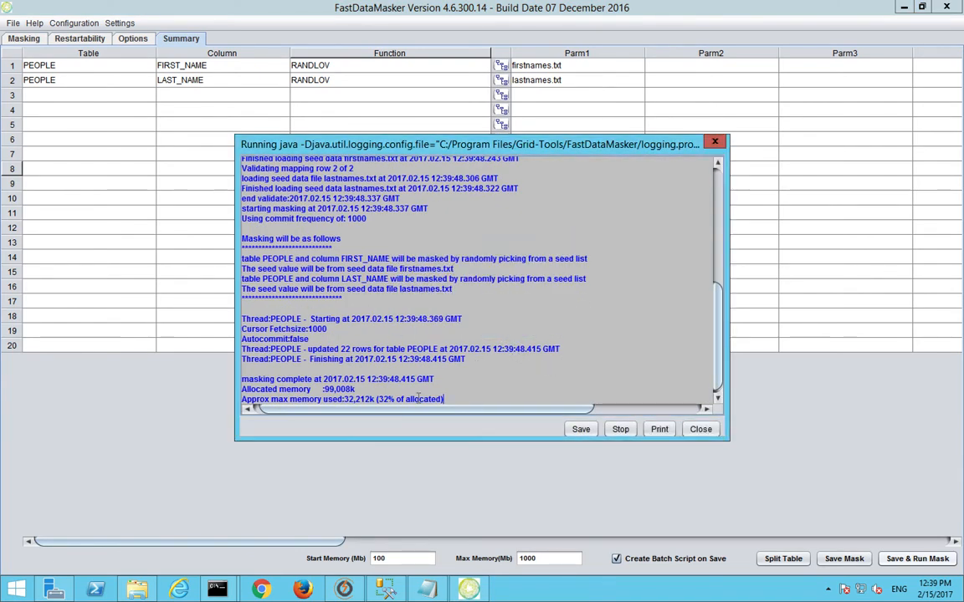
left_click_drag(390, 409, 382, 409)
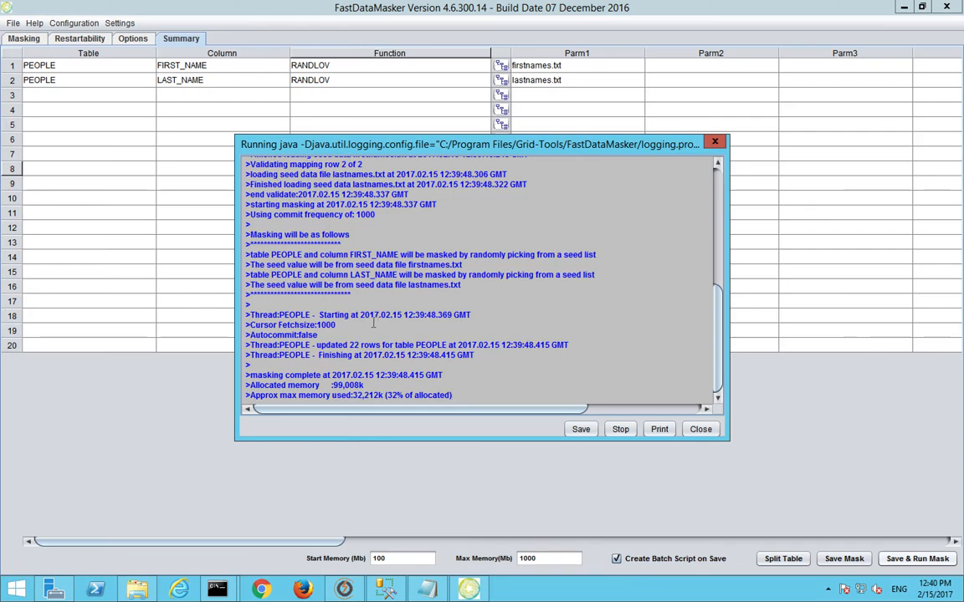
scroll(374, 322, "up", 8)
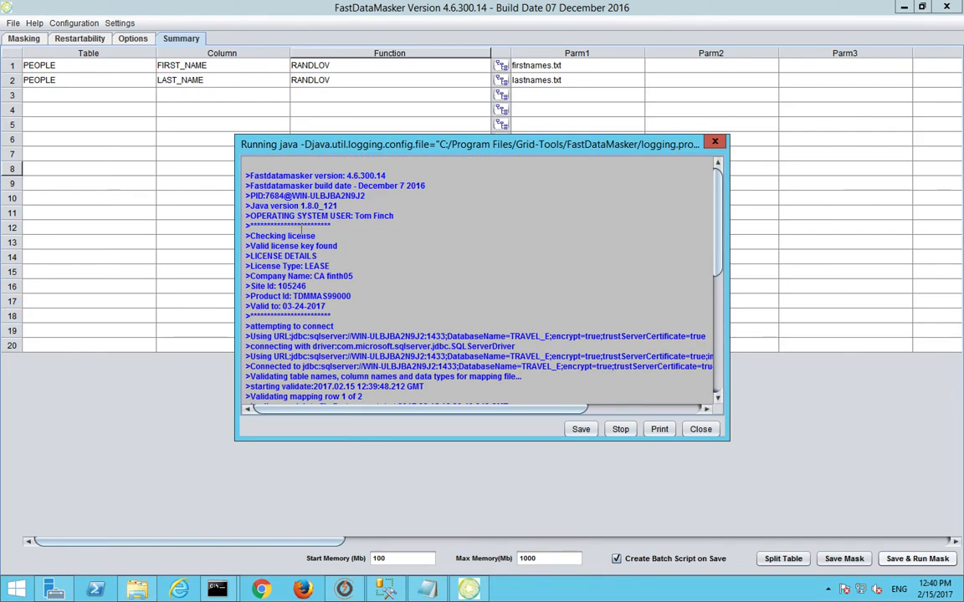
scroll(303, 234, "down", 8)
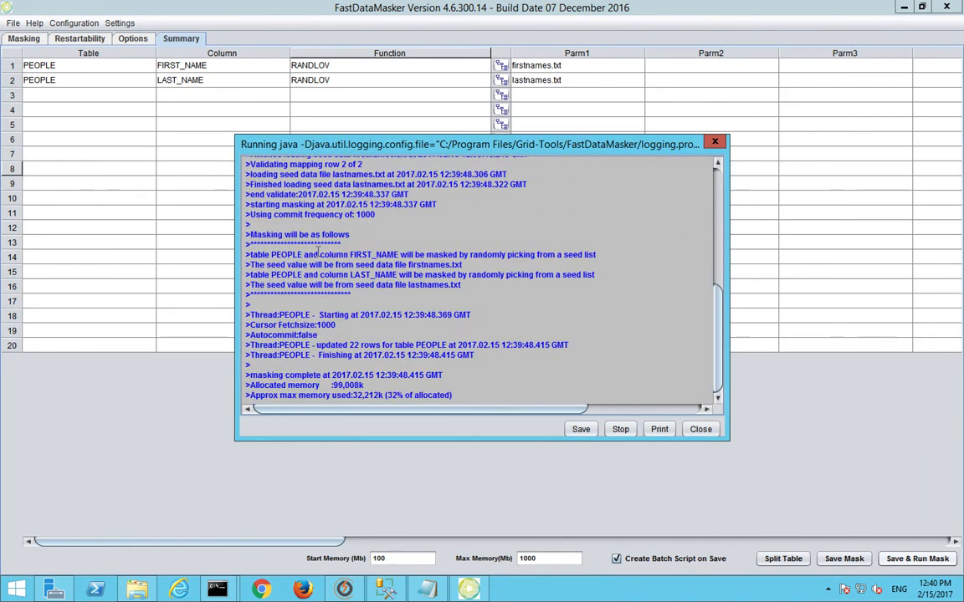
scroll(335, 281, "up", 8)
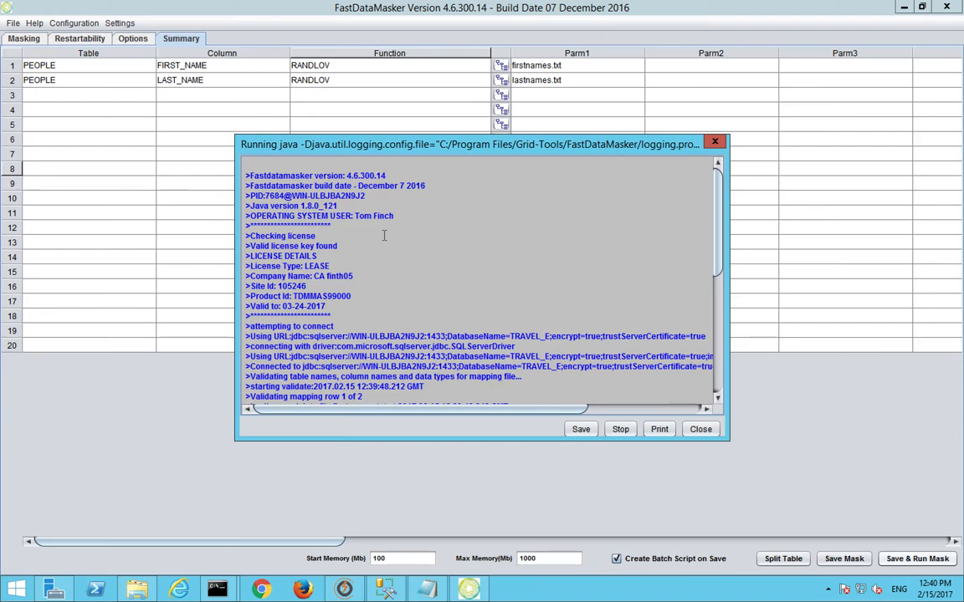
left_click_drag(324, 306, 285, 306)
left_click(405, 297)
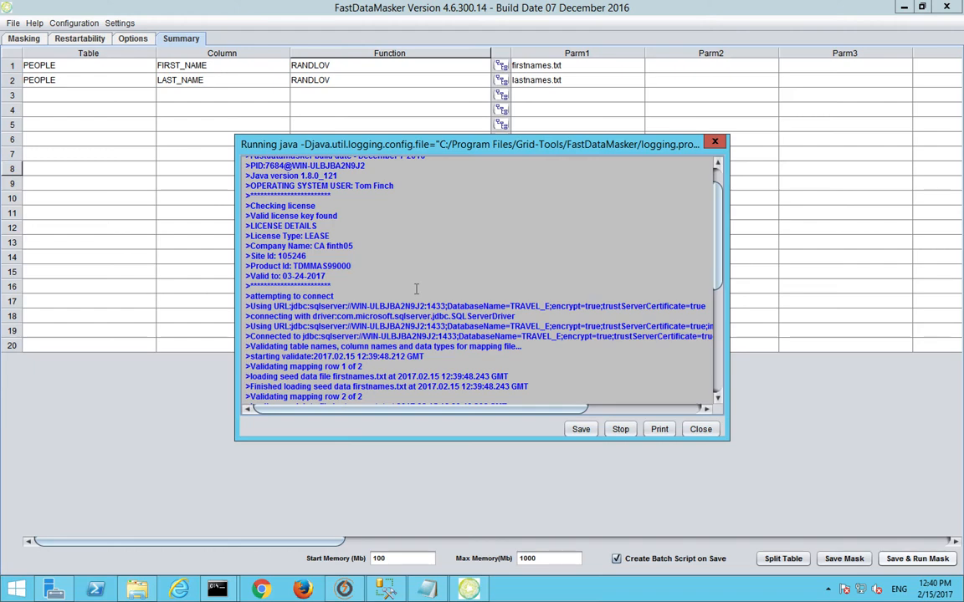
Step: Highlight the PEOPLE table, random value picking and firstnames.txt seed file in the log, then close it
scroll(302, 272, "up", 1)
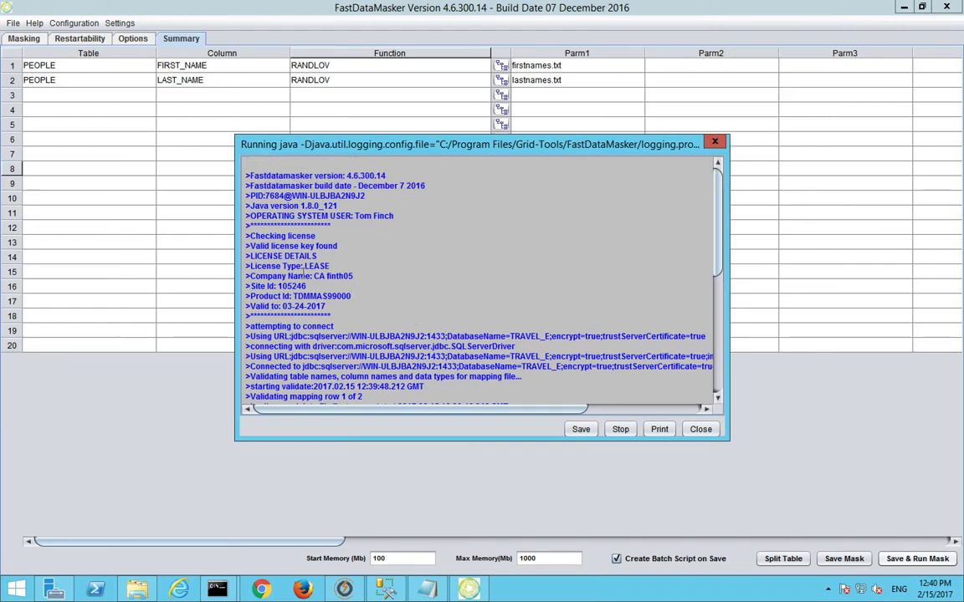
scroll(328, 239, "down", 1)
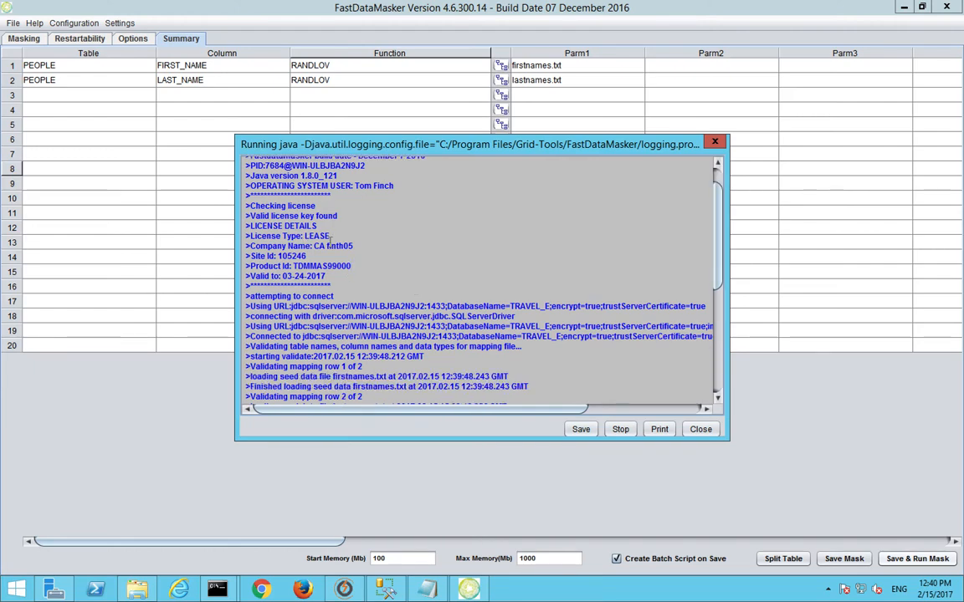
scroll(330, 238, "down", 3)
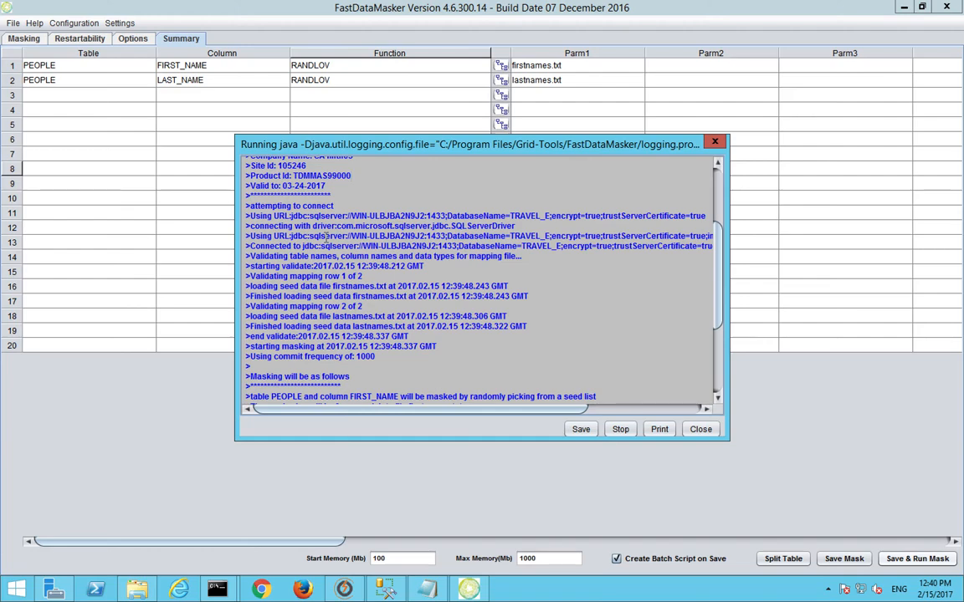
scroll(326, 237, "down", 2)
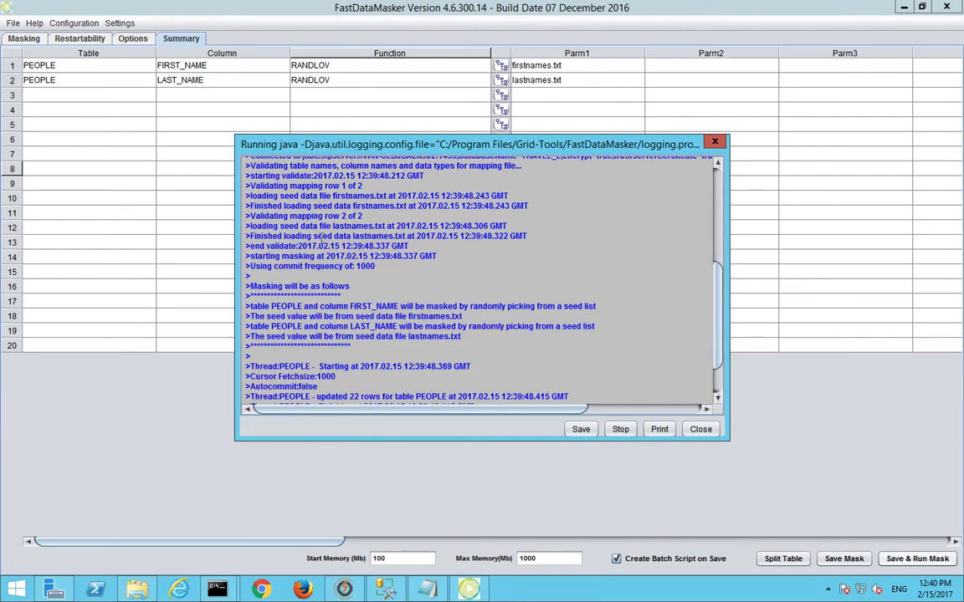
scroll(313, 241, "down", 4)
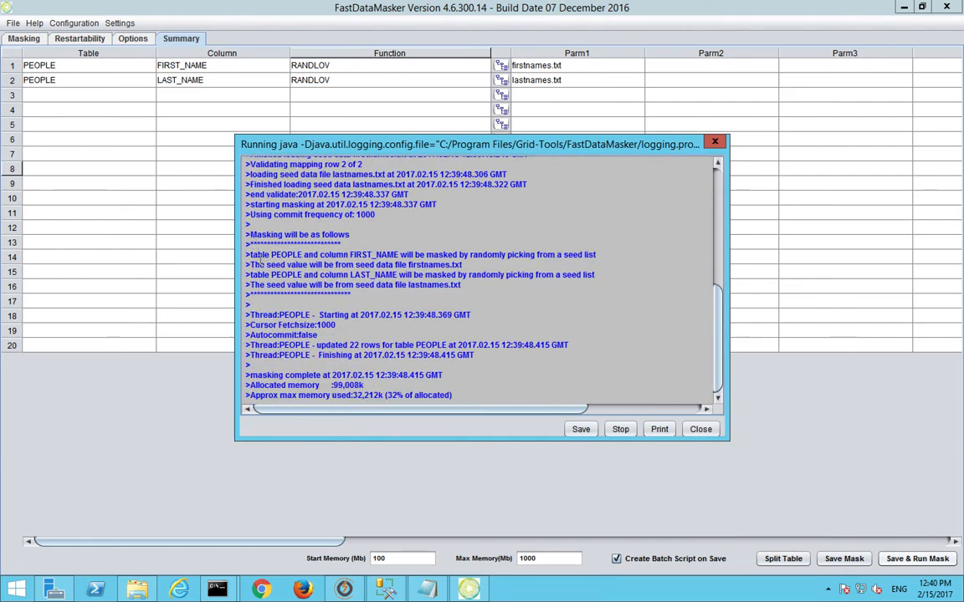
left_click_drag(257, 256, 390, 254)
left_click(289, 256)
left_click(355, 254)
left_click_drag(468, 254, 507, 254)
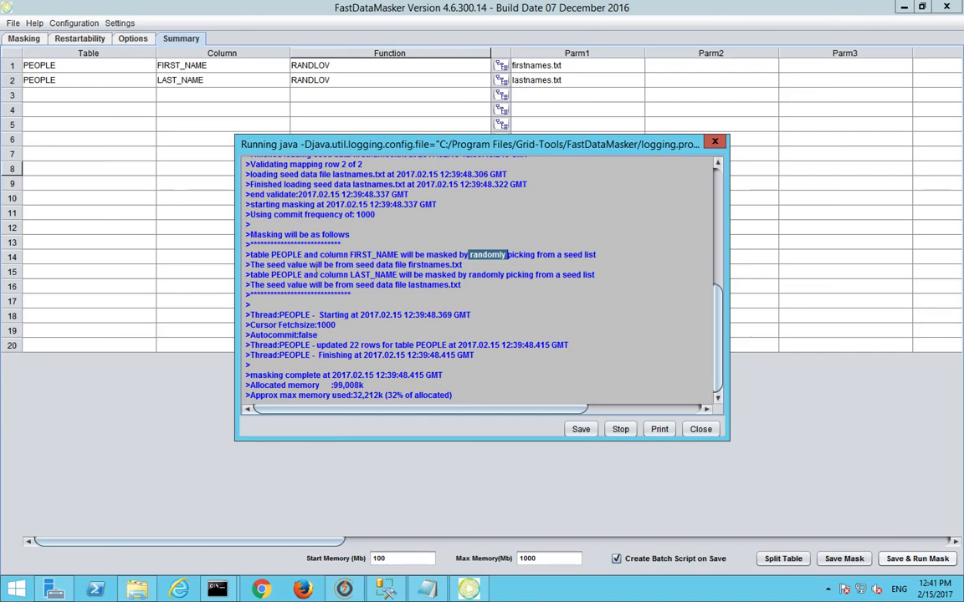
left_click_drag(408, 264, 435, 265)
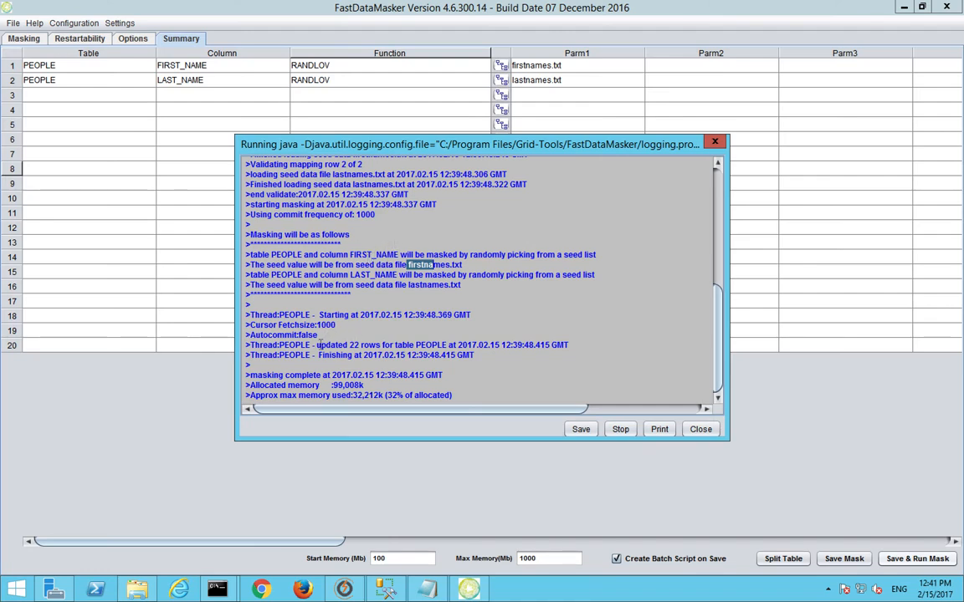
left_click(706, 430)
left_click(344, 589)
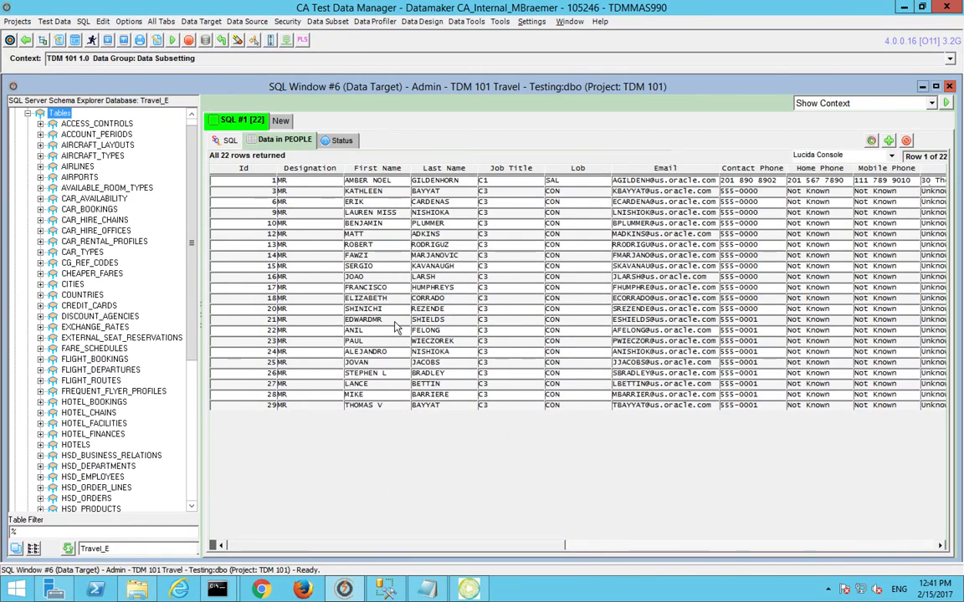
key("F5")
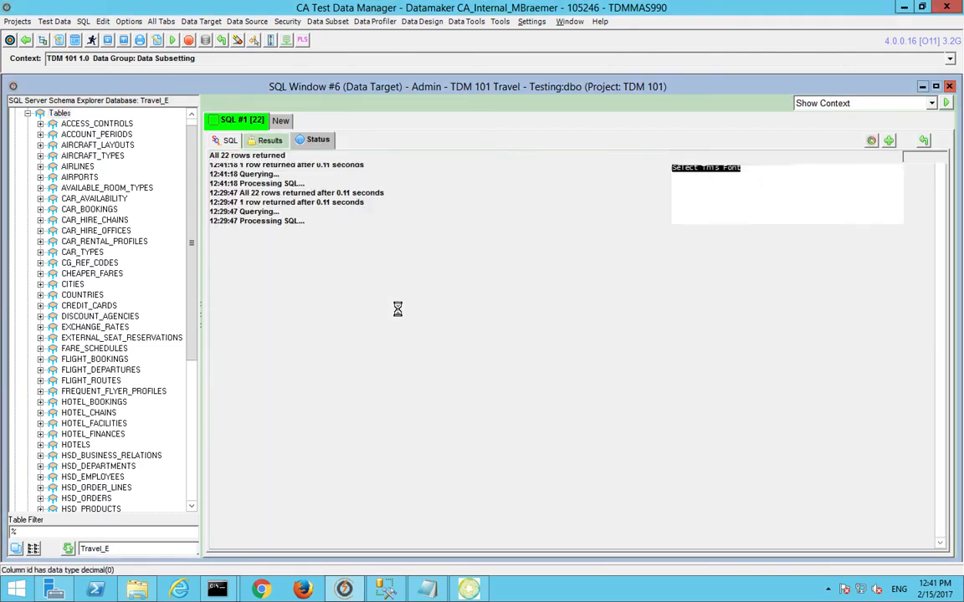
left_click(346, 178)
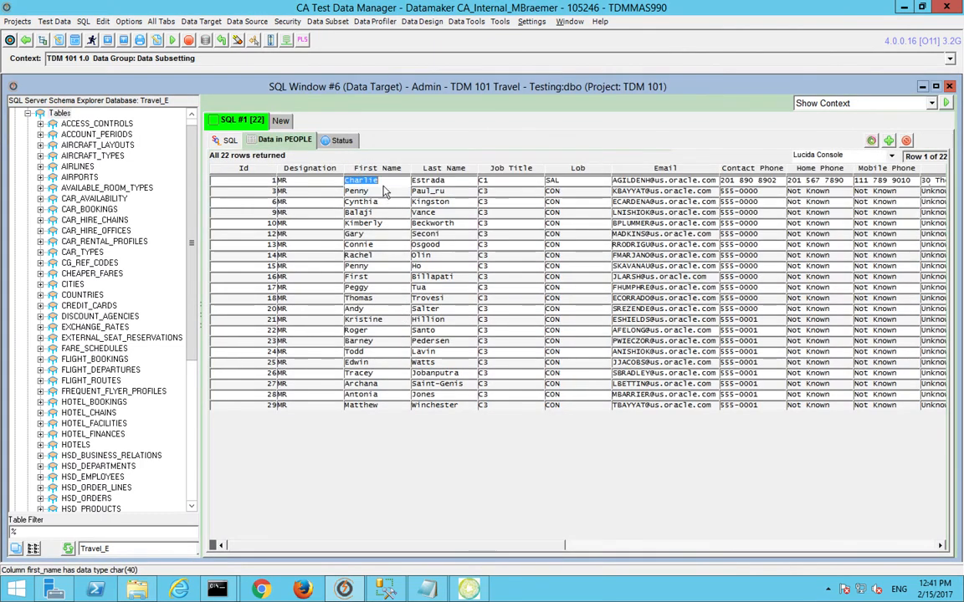
left_click(418, 183)
left_click(380, 194)
left_click(421, 192)
left_click(355, 201)
left_click(424, 202)
left_click(386, 213)
left_click(426, 210)
left_click(386, 222)
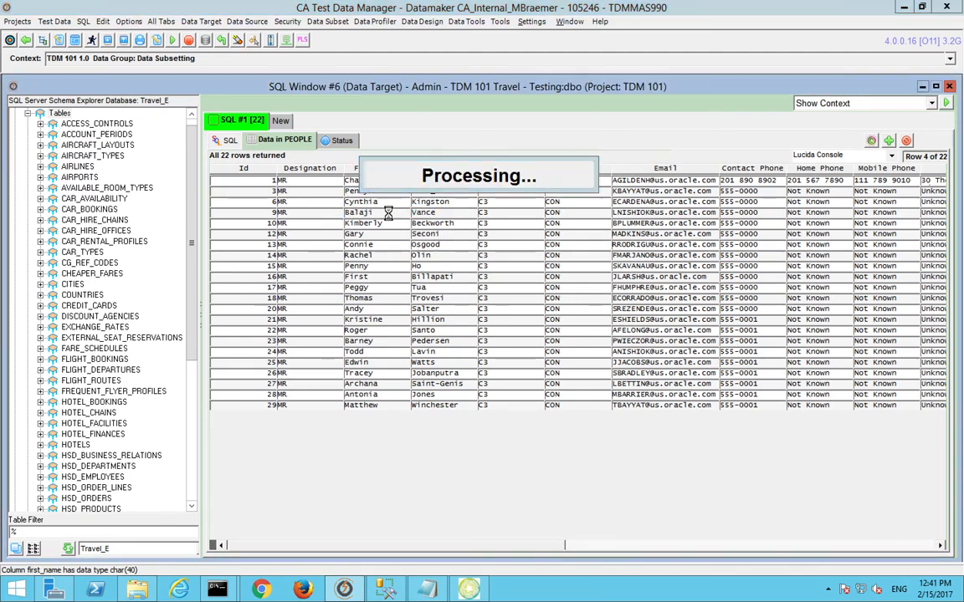
double_click(386, 226)
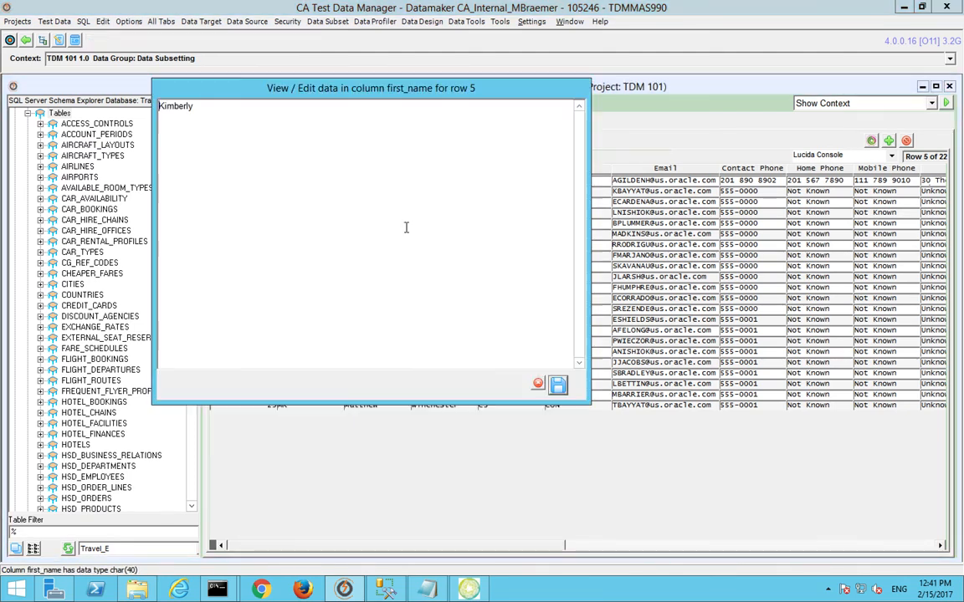
left_click(530, 383)
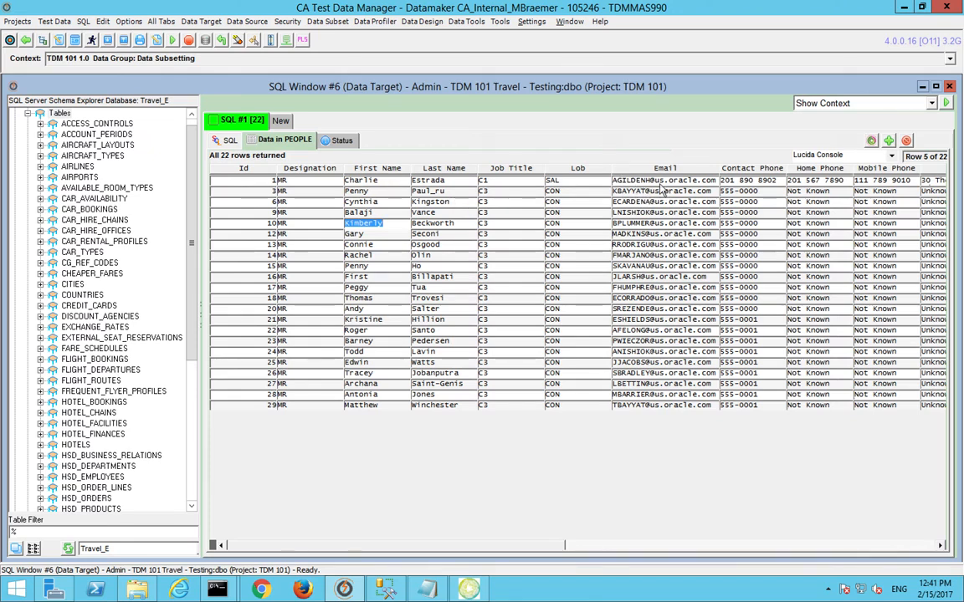
Step: Add the EMAIL - VARCHAR column to the PEOPLE mask with the CONCAT mask type
left_click(466, 568)
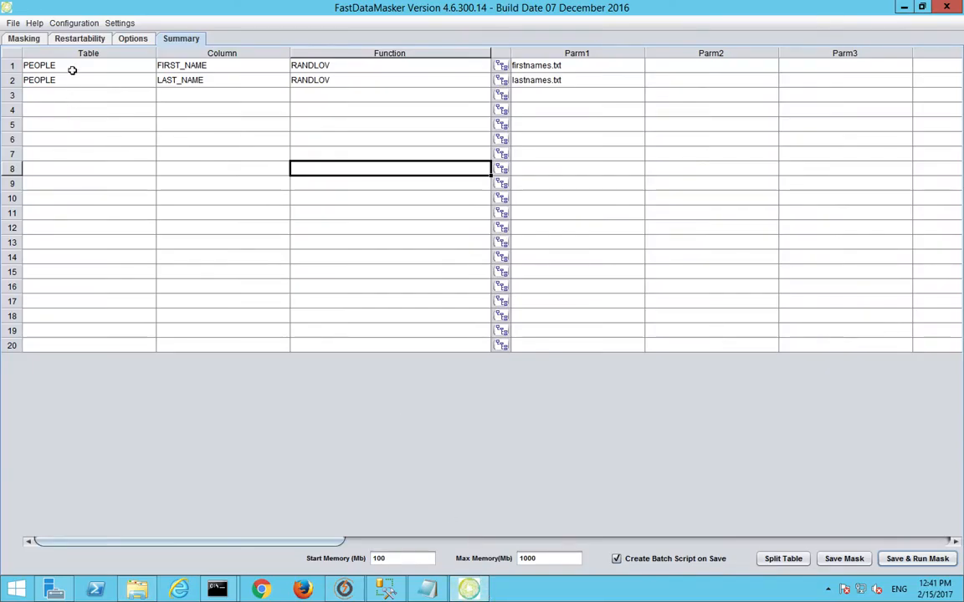
left_click(27, 39)
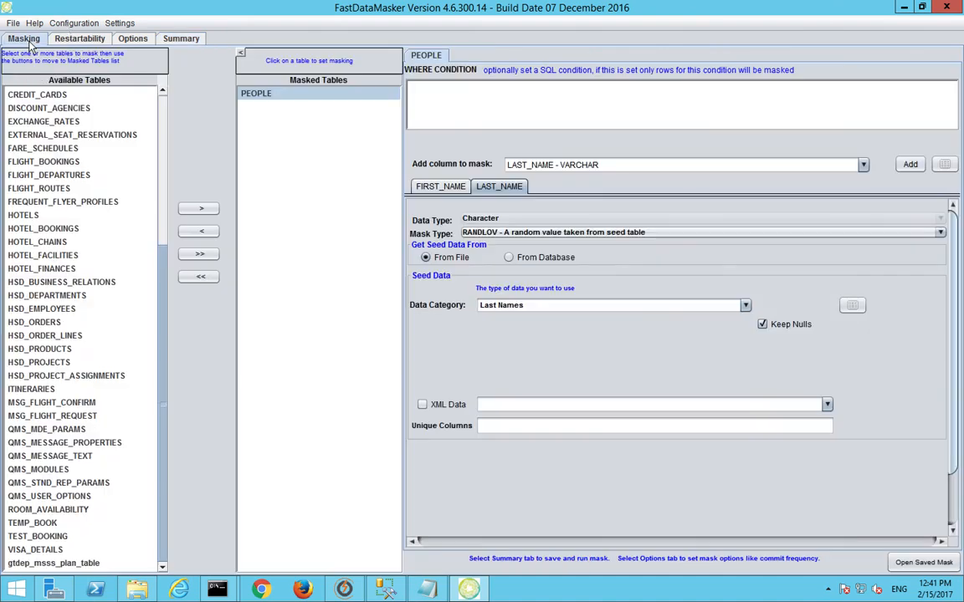
left_click(863, 165)
left_click(644, 261)
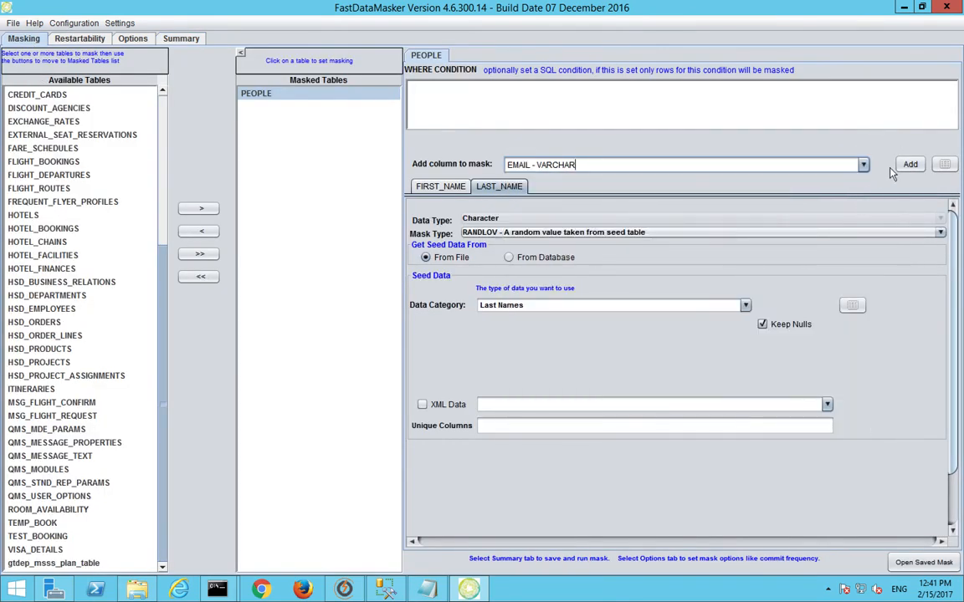
left_click(910, 164)
left_click(555, 234)
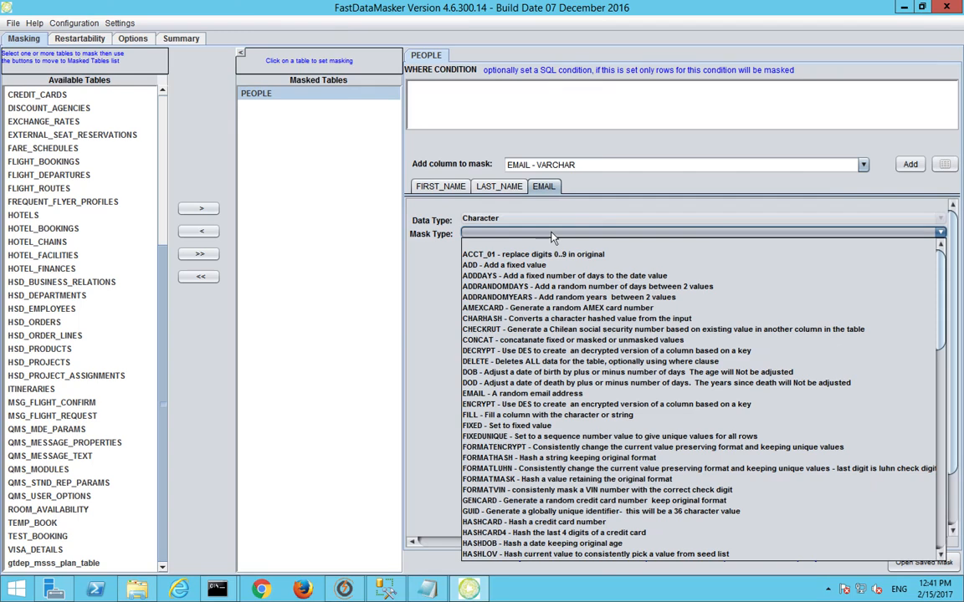
left_click(502, 340)
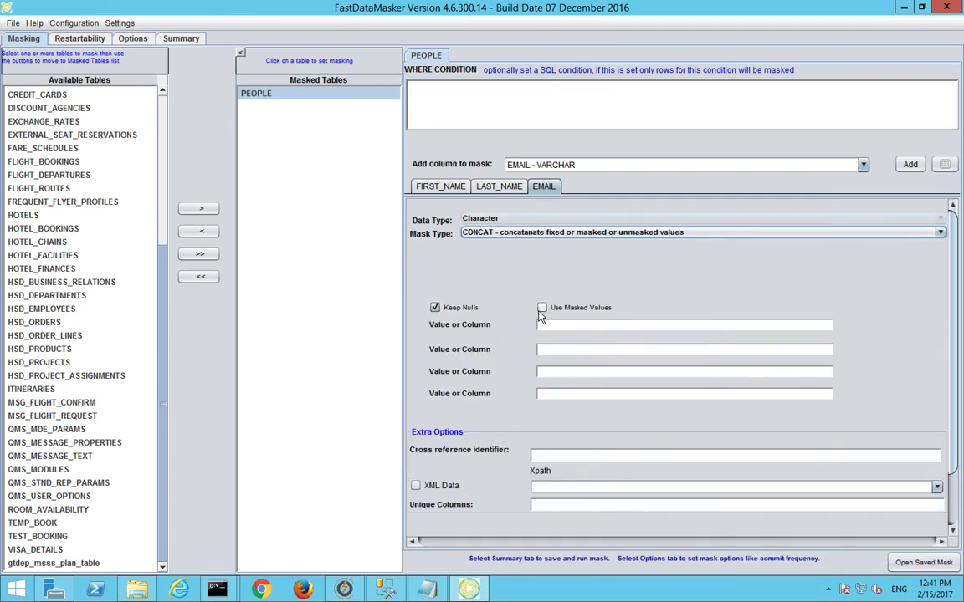
left_click(439, 193)
left_click(493, 192)
left_click(462, 190)
left_click(507, 189)
left_click(548, 186)
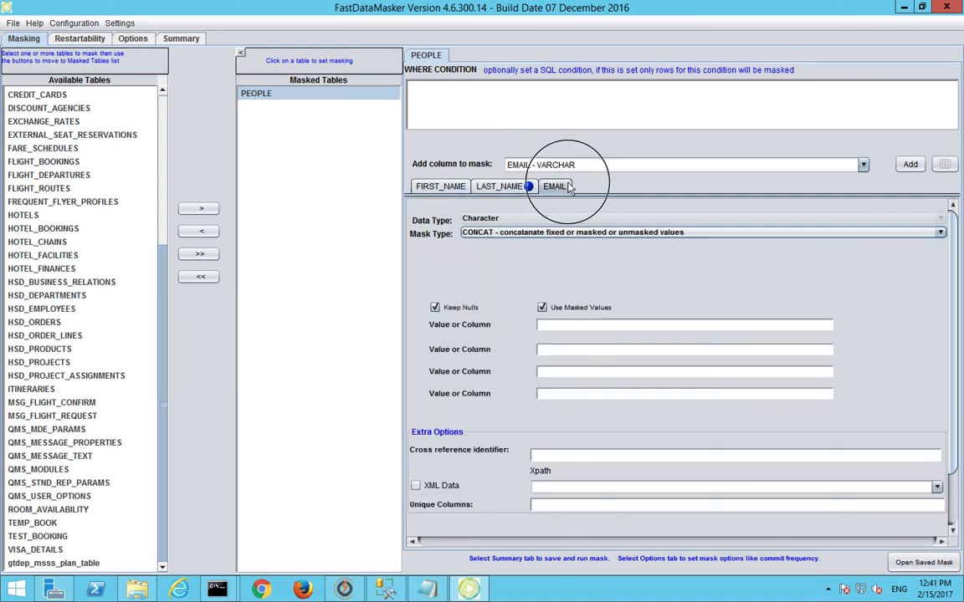
left_click(564, 329)
type("fIRS")
key("BackSpace")
key("BackSpace")
key("BackSpace")
key("BackSpace")
type("FIRST_NAME")
key("Tab")
type("LAST")
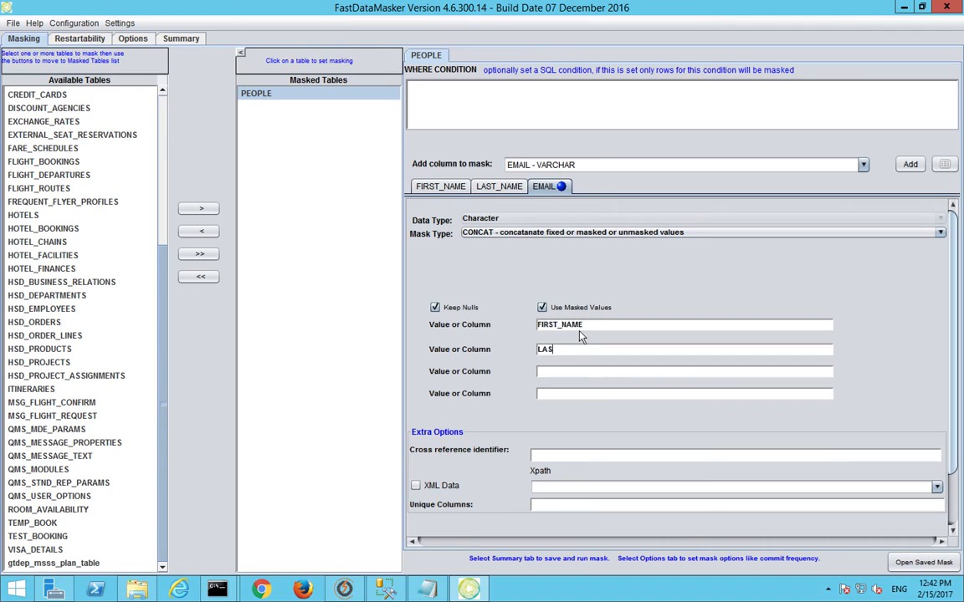
key("BackSpace")
key("BackSpace")
type(".")
key("Tab")
type("LASTNAME")
key("Tab")
type("@ca.com")
left_click(172, 38)
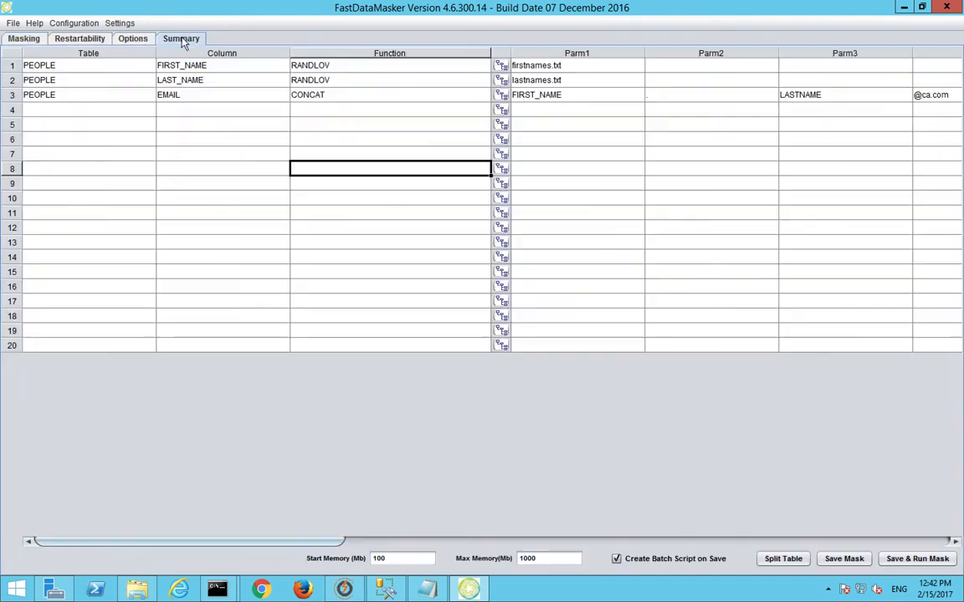
Step: Overwrite People.csv with the updated mapping, rerun the mask, and close the completed log
left_click(914, 559)
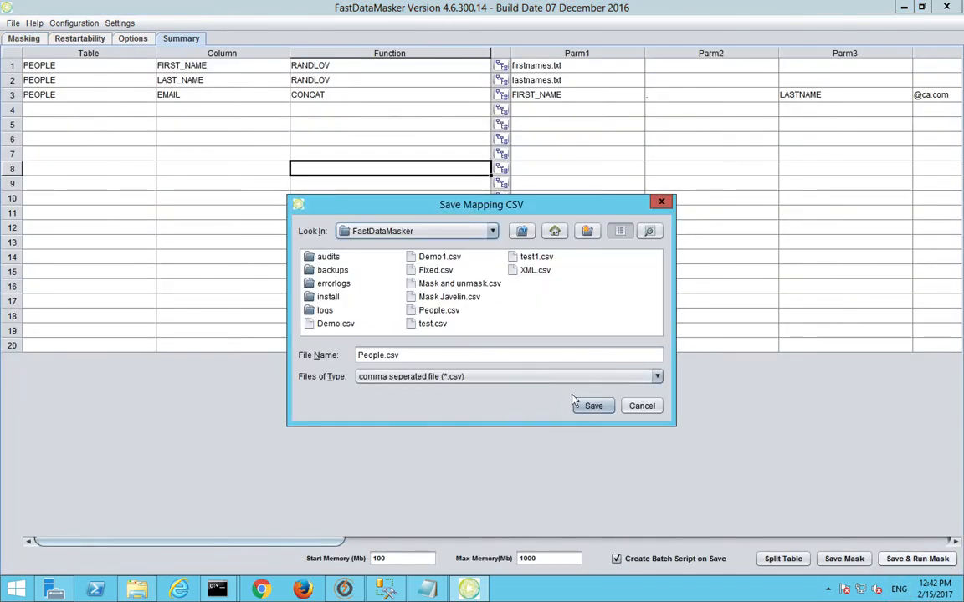
left_click(519, 360)
left_click(507, 340)
left_click(661, 337)
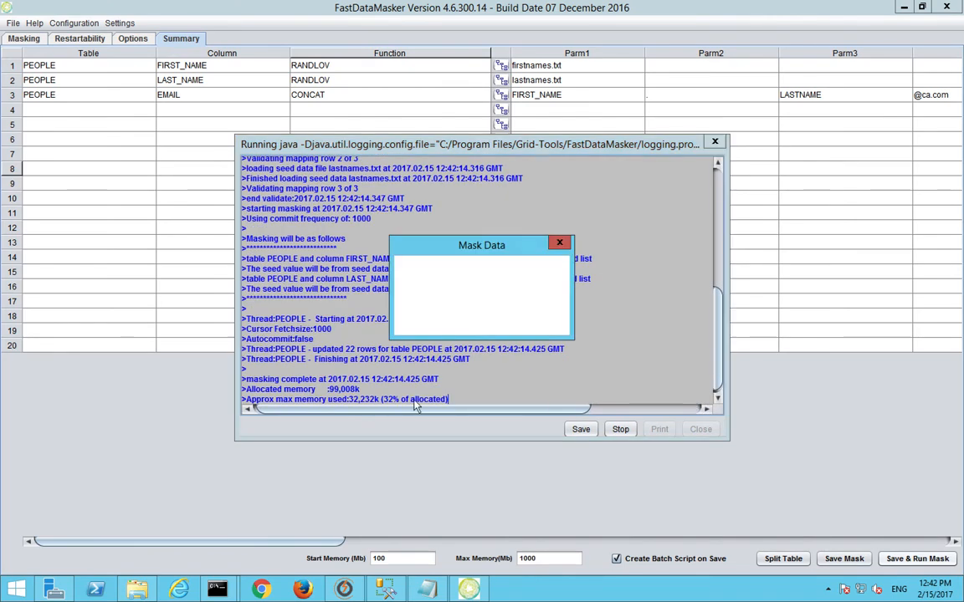
left_click(544, 318)
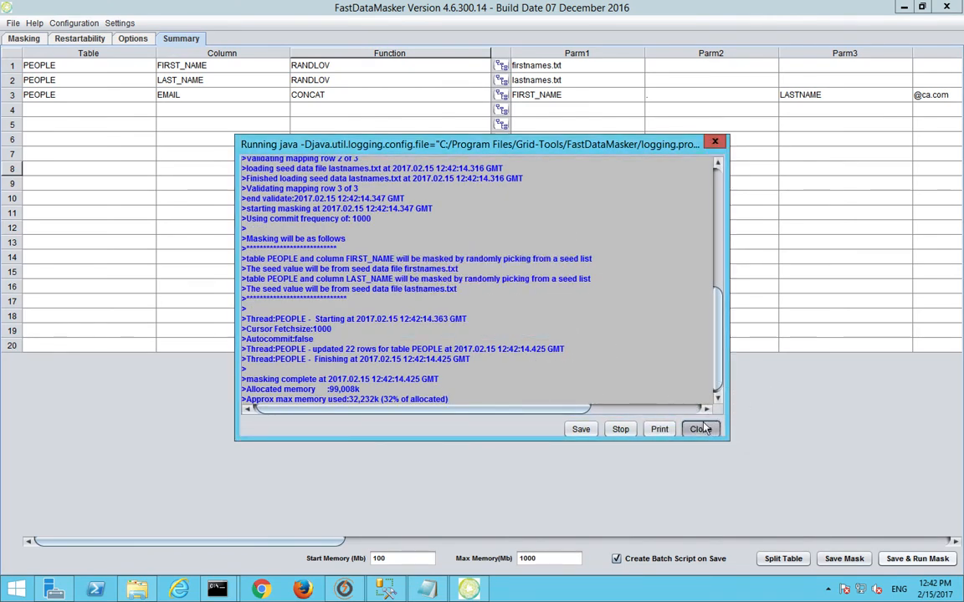
left_click(700, 429)
Step: Reload PEOPLE with F5 and inspect row 1's masked first name, last name and email
left_click(357, 590)
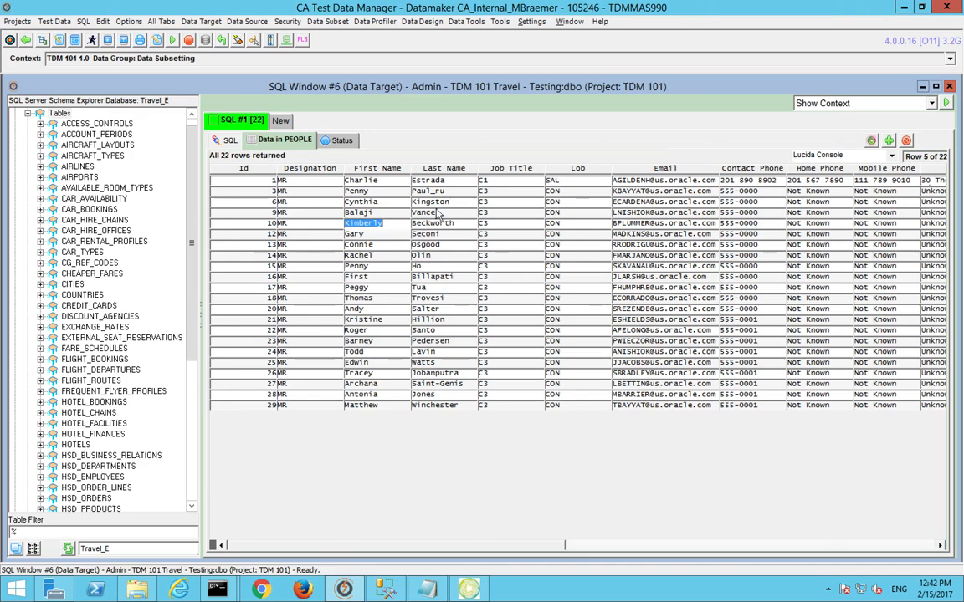
left_click(379, 184)
key("Right")
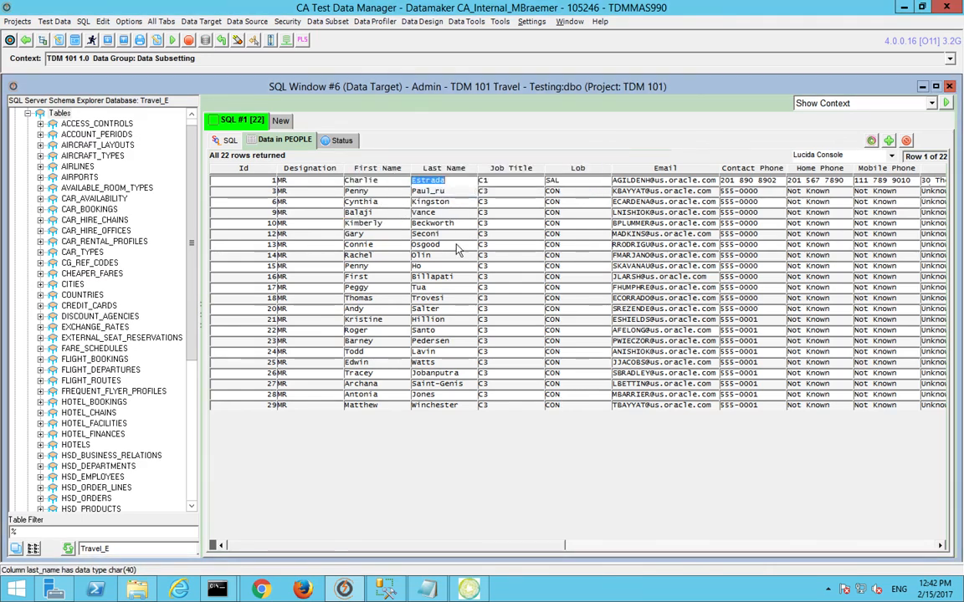
key("F5")
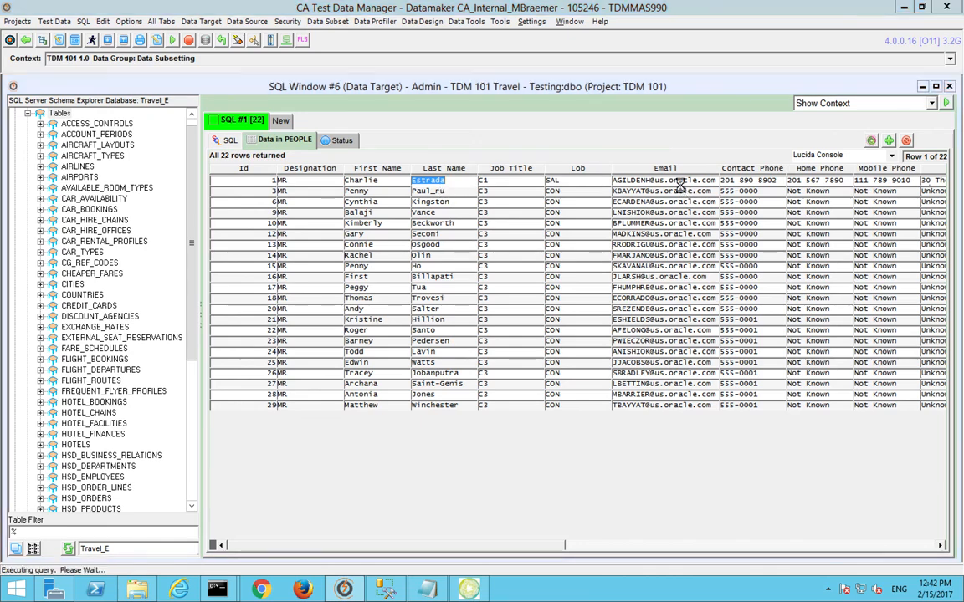
left_click(358, 179)
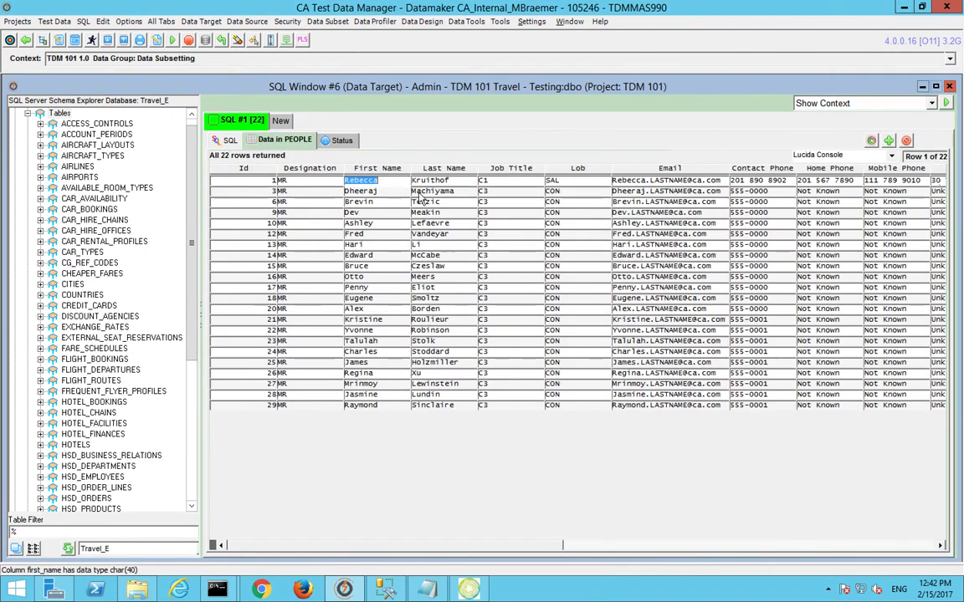
left_click(435, 181)
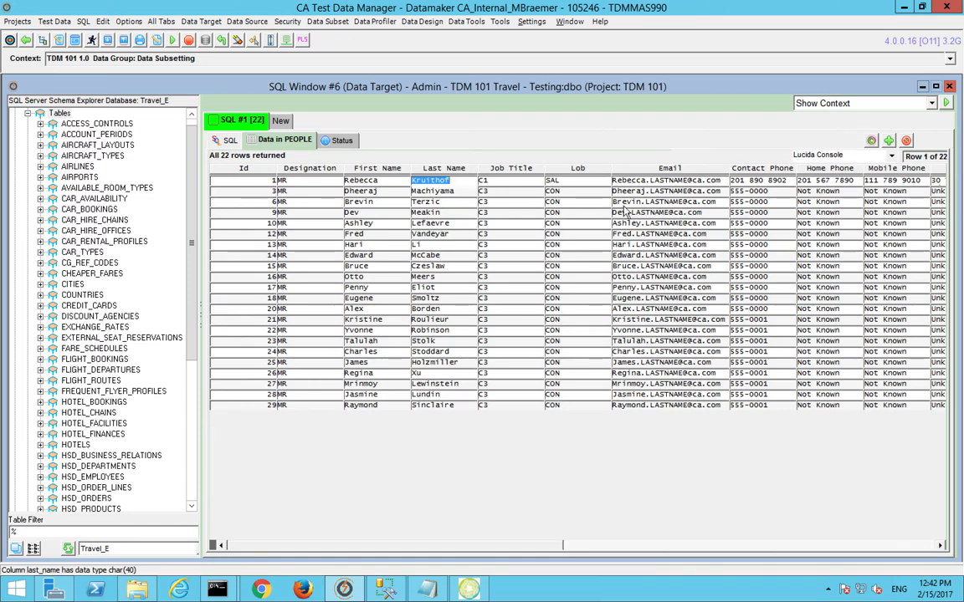
left_click(676, 182)
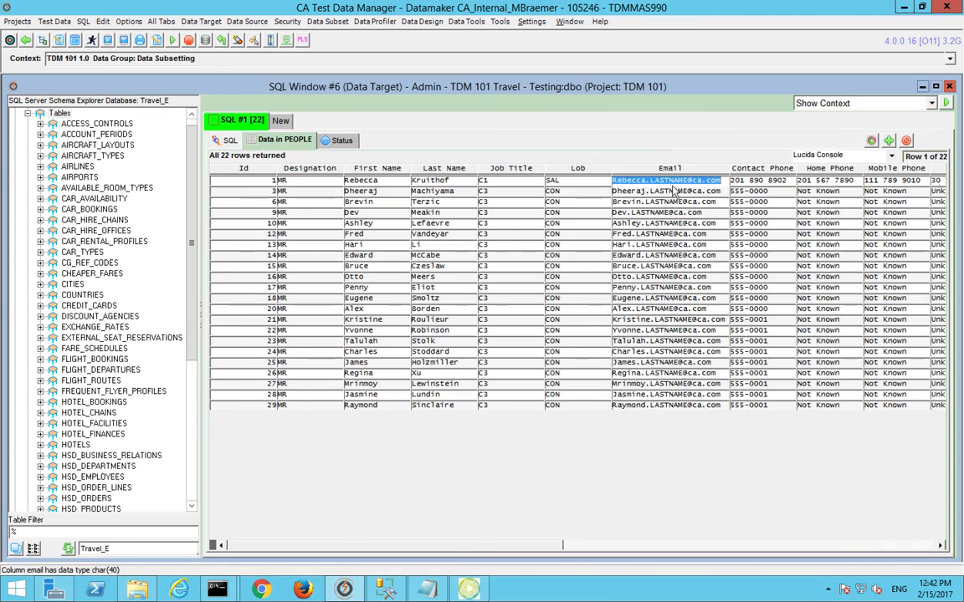
Step: Change LASTNAME to LAST_NAME in the EMAIL CONCAT values and overwrite People.csv
left_click(466, 590)
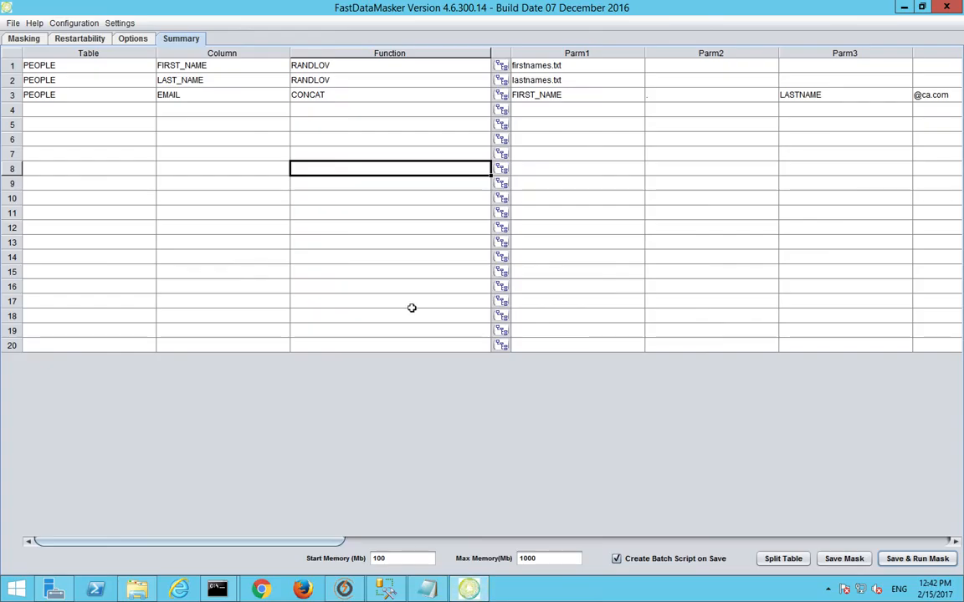
left_click(39, 40)
type("_")
left_click(181, 38)
left_click(843, 558)
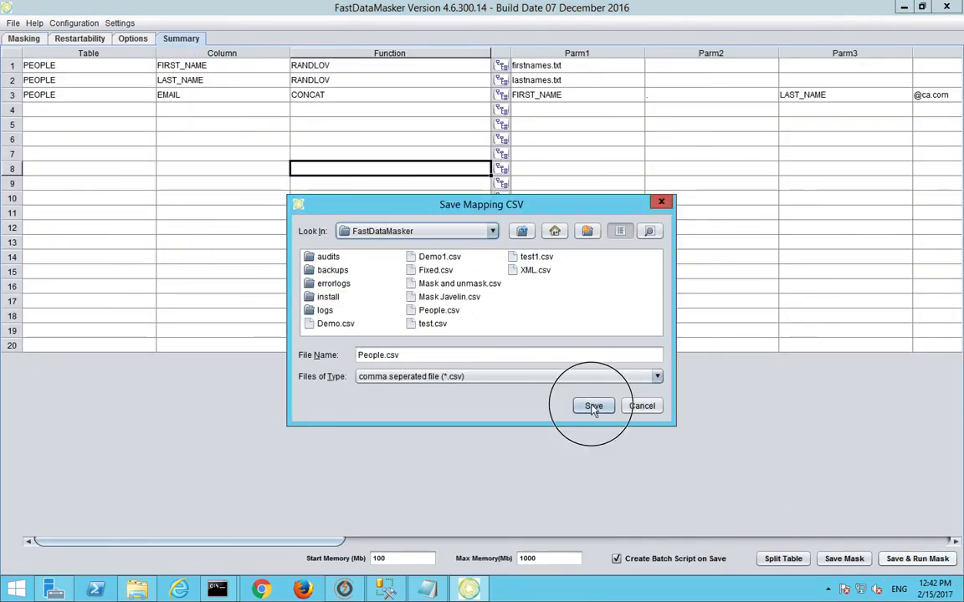
left_click(583, 403)
key("Return")
key("Return")
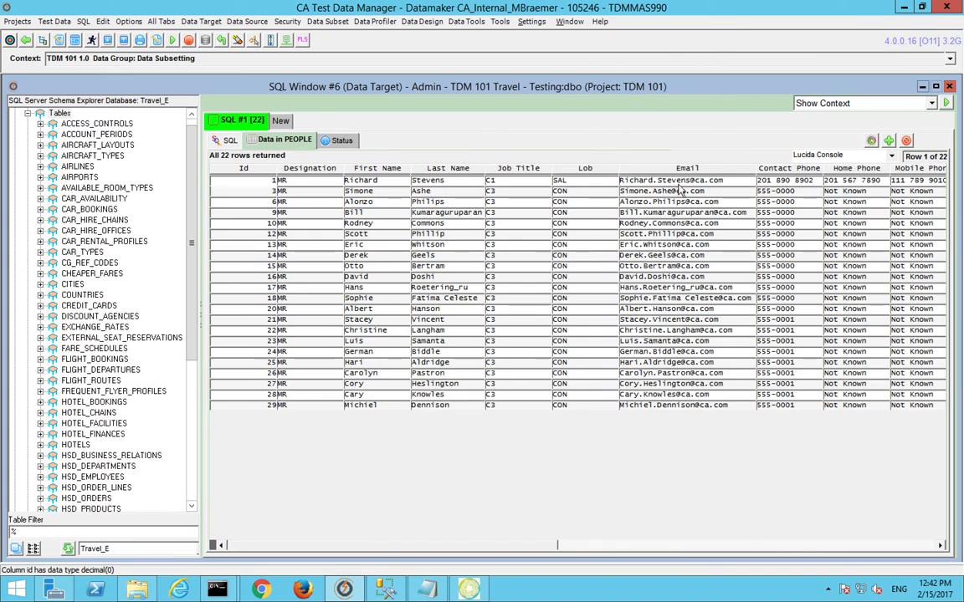
Step: Scroll the masked PEOPLE grid, expand CREDIT_CARDS and PEOPLE columns and related tables, then go to SQL Window #7
left_click_drag(534, 551, 334, 556)
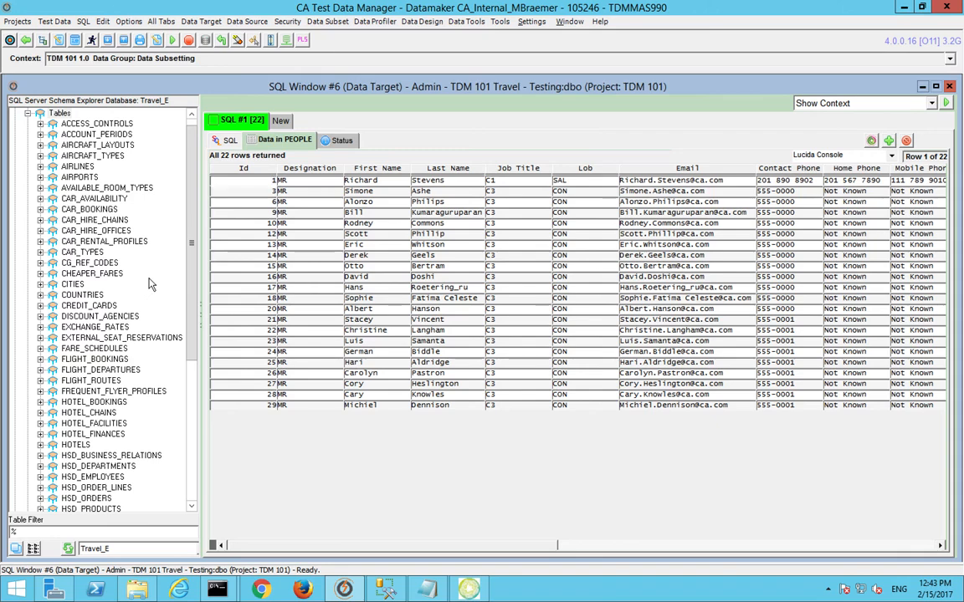
left_click_drag(191, 297, 191, 316)
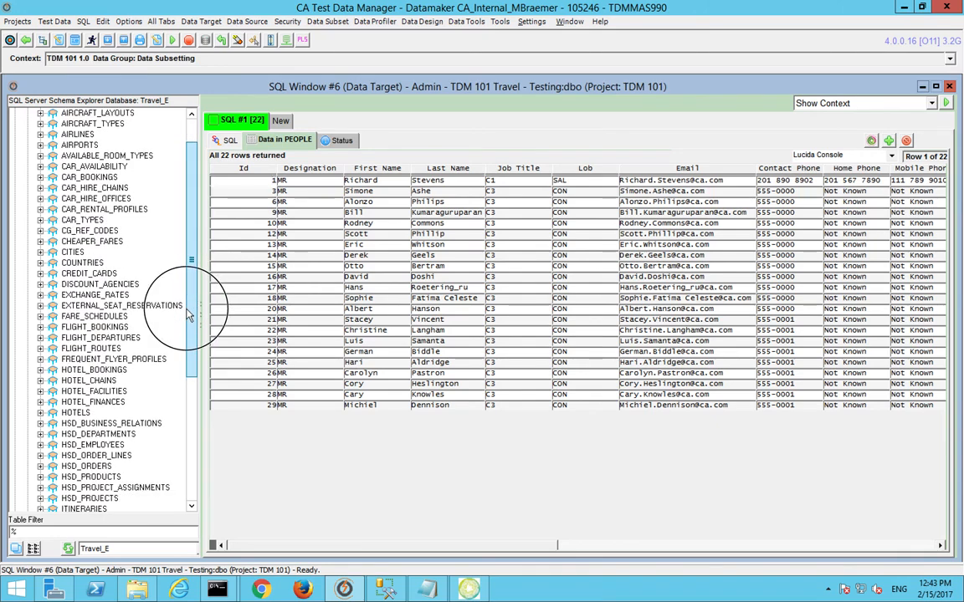
left_click(41, 273)
left_click(52, 285)
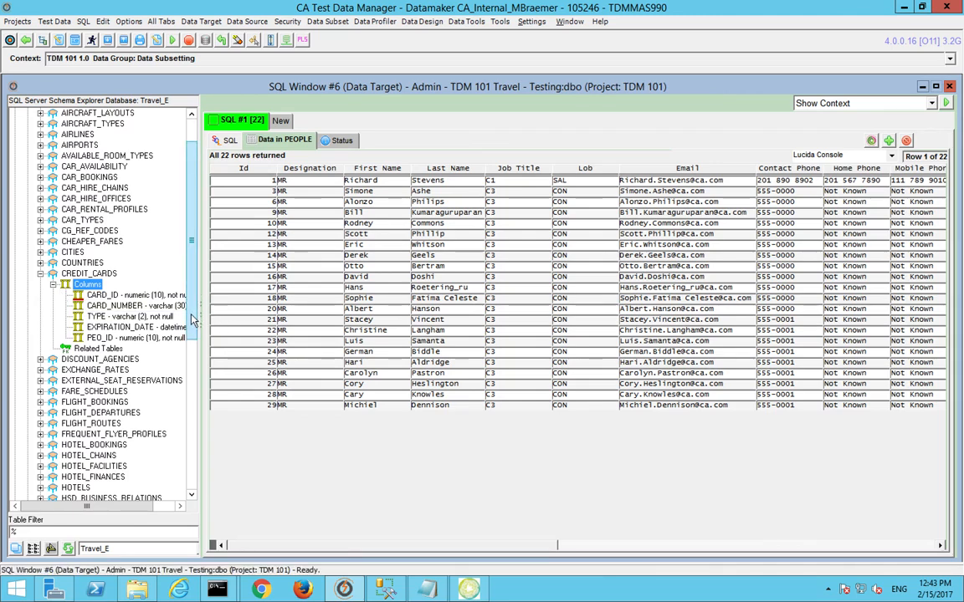
left_click_drag(192, 318, 192, 446)
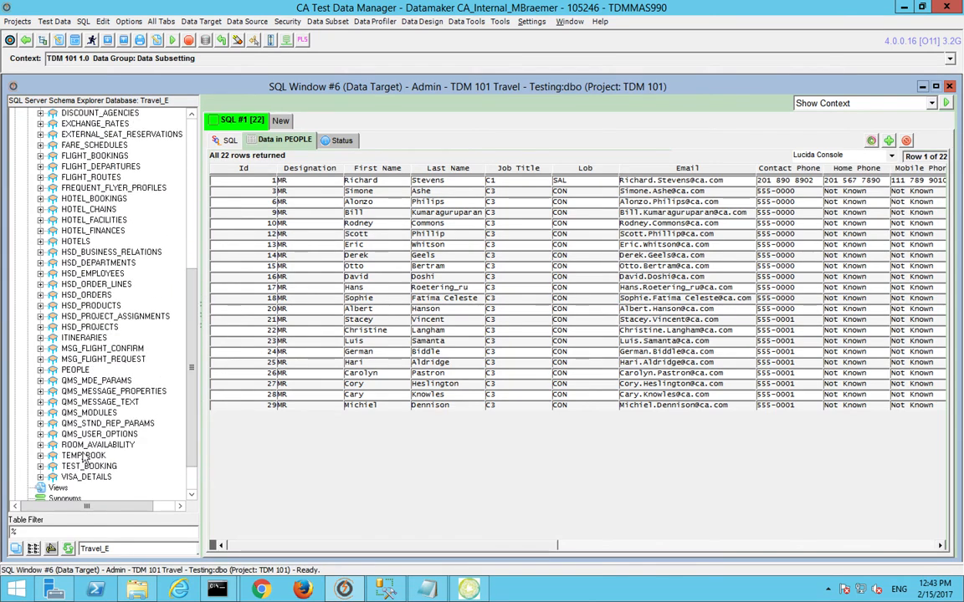
left_click(40, 370)
left_click(52, 380)
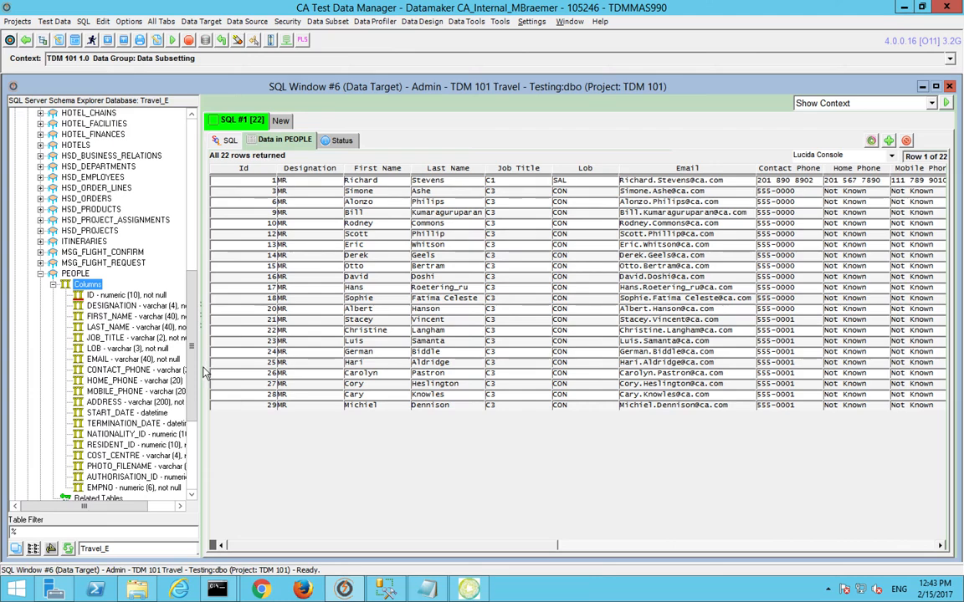
scroll(111, 392, "down", 3)
left_click(87, 402)
left_click(24, 39)
Step: Expand the source PEOPLE table's related tables and start the query 'SELECT * FROM people where empno'
double_click(48, 125)
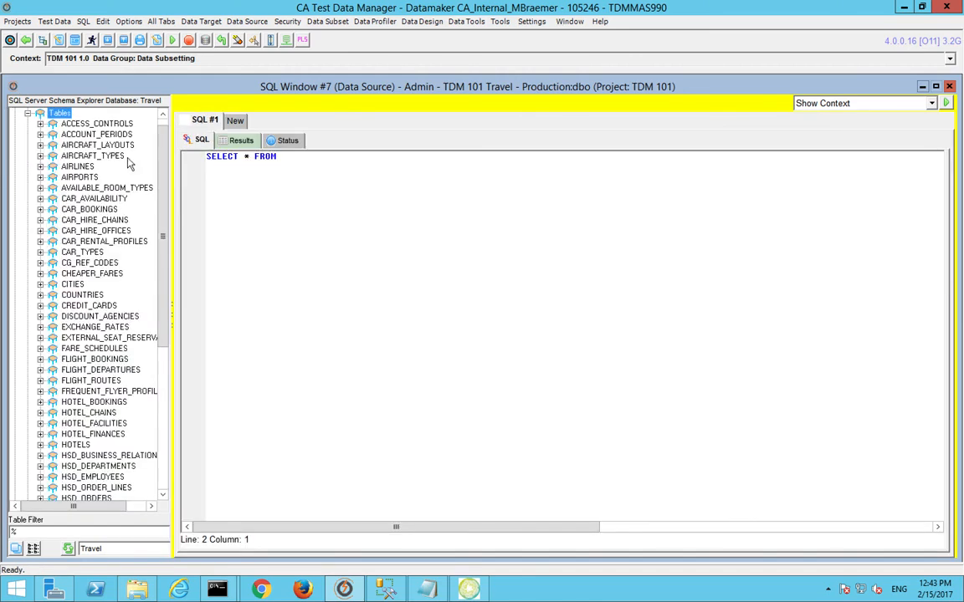
left_click_drag(160, 185, 160, 429)
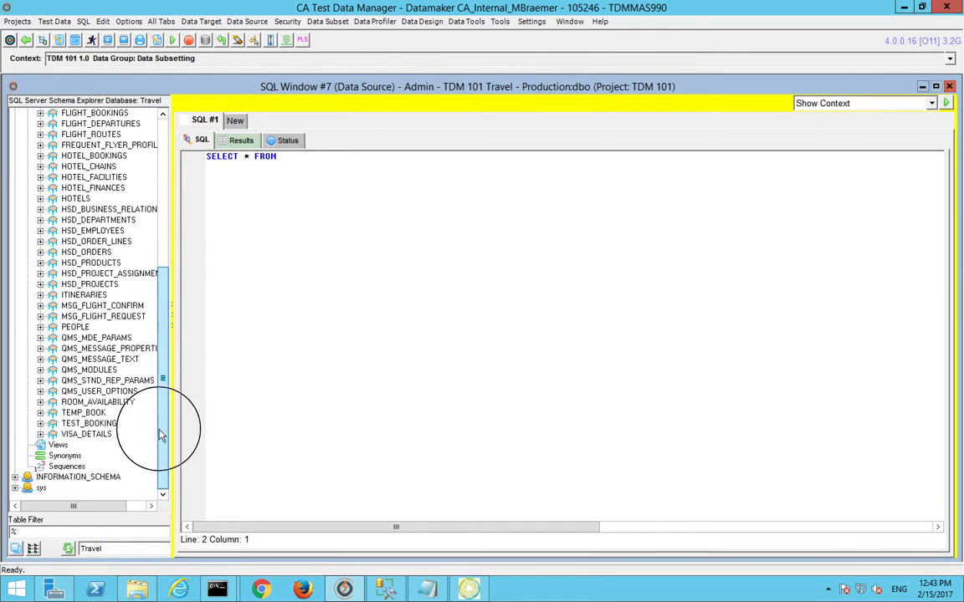
left_click(41, 327)
left_click(52, 349)
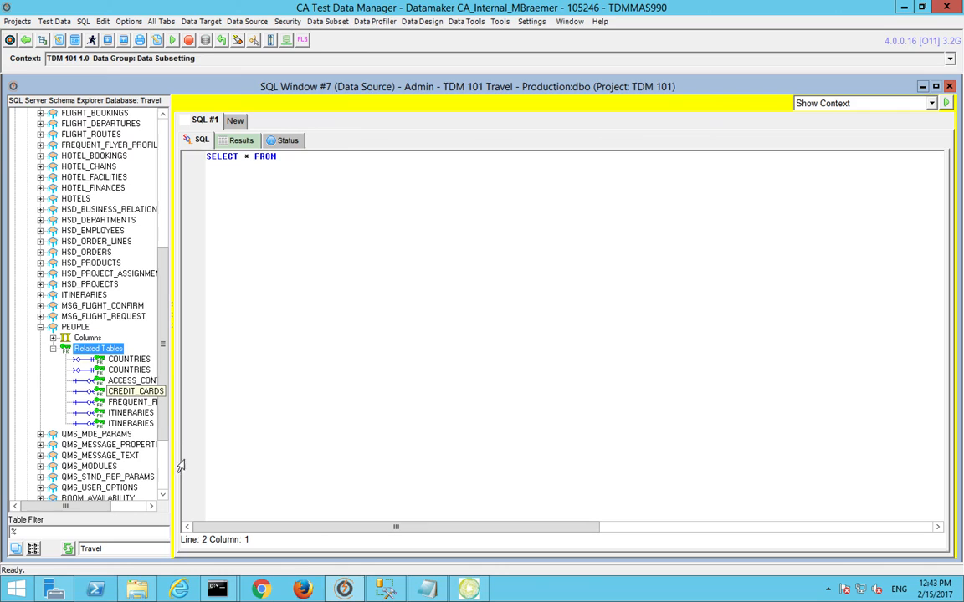
left_click_drag(176, 449, 200, 451)
left_click(45, 327)
key("BackSpace")
type("people")
key("Return")
type("where")
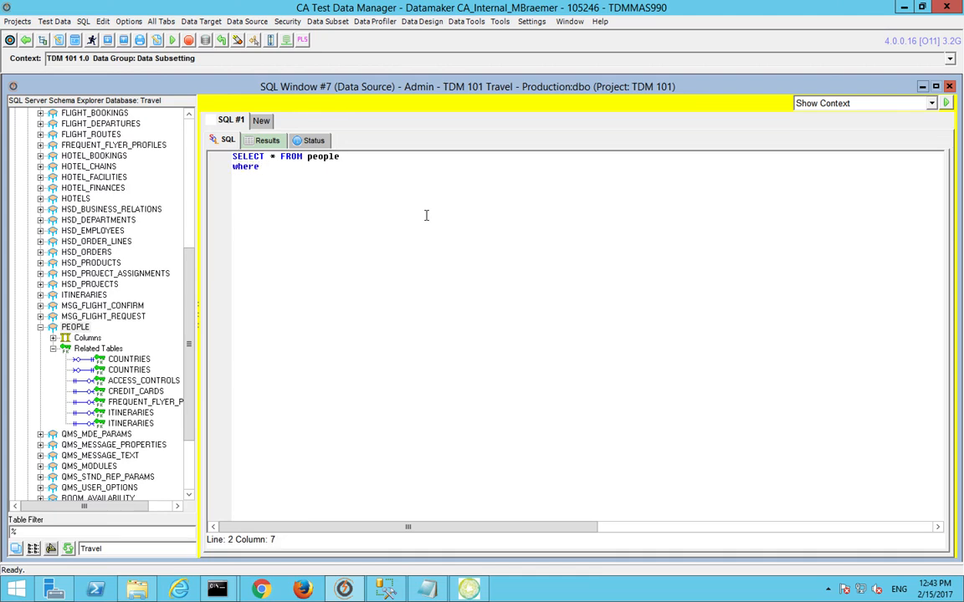
type(" empno")
Step: Finish the condition 'in (select employee_id from employees)', run it, and dismiss the resulting error
double_click(83, 338)
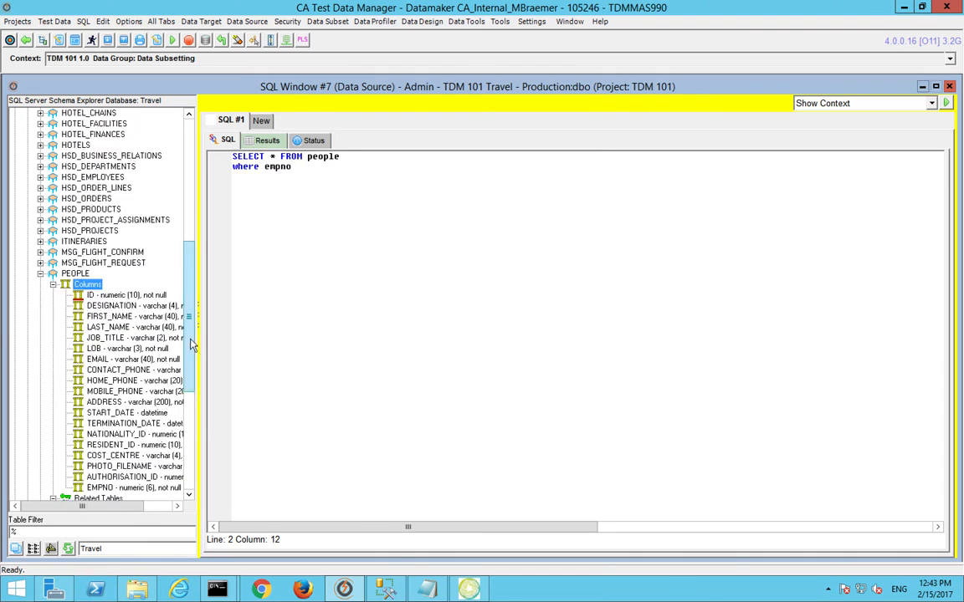
left_click_drag(191, 345, 187, 448)
left_click(318, 179)
type("in (sele")
type("ct e")
type("* f")
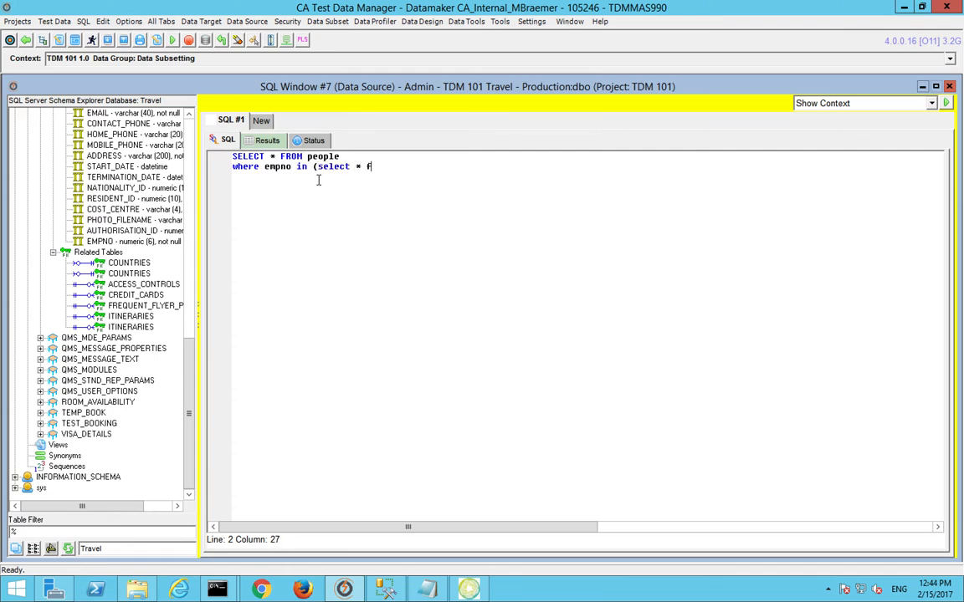
key("BackSpace")
key("BackSpace")
type("* from employees")
left_click(363, 165)
key("BackSpace")
type("employee_id")
key("Up")
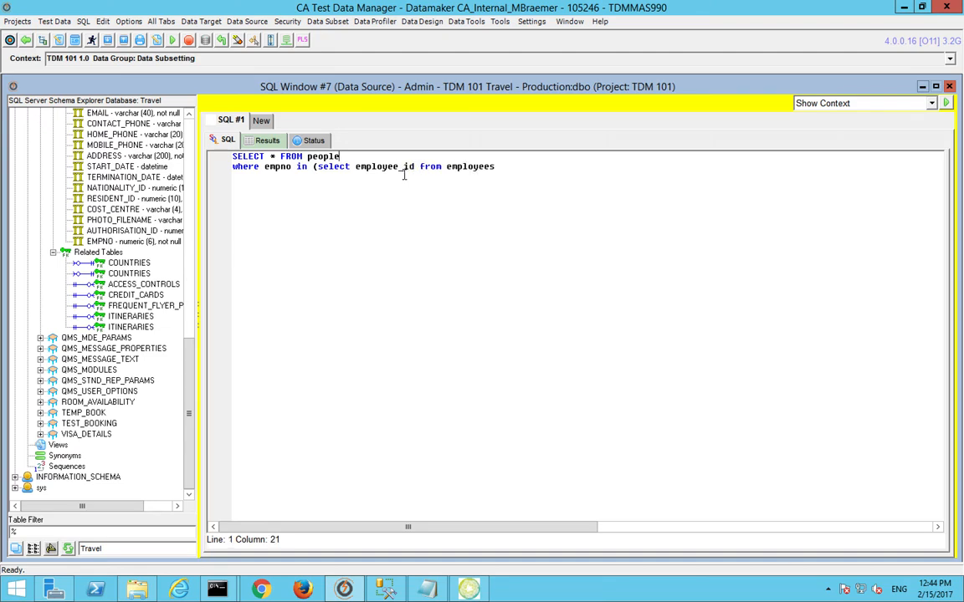
left_click(545, 162)
type(")")
key("F5")
left_click(483, 360)
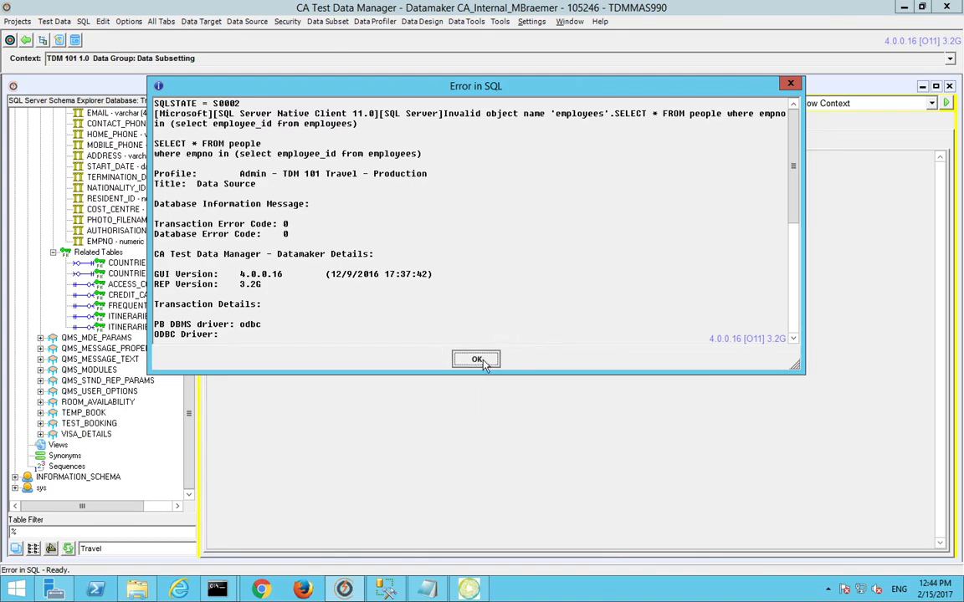
left_click_drag(193, 365, 219, 125)
Step: Delete the where condition line and close SQL Window #7 without saving
left_click(224, 140)
left_click_drag(542, 202, 2, 50)
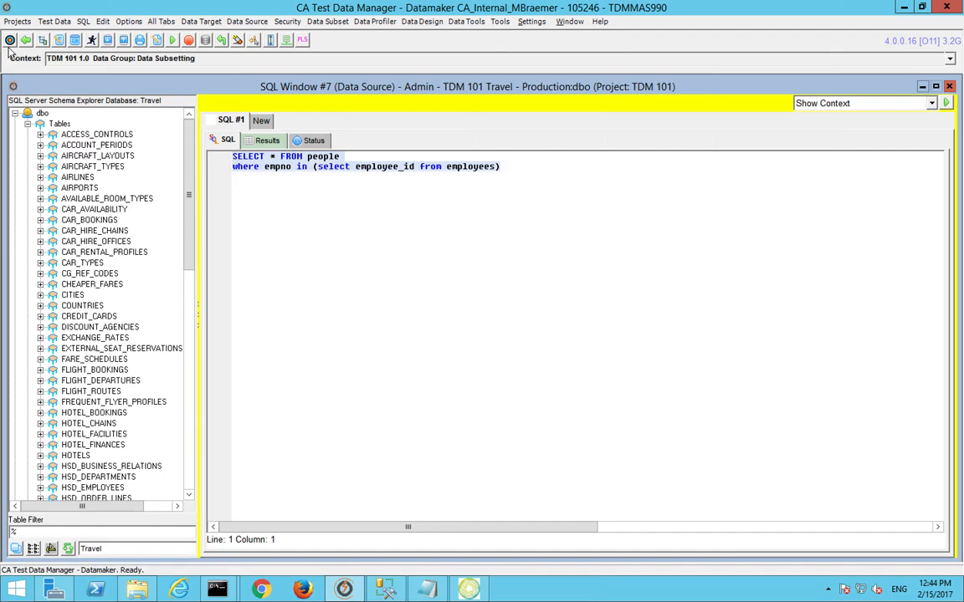
key("shift+Down")
key("Delete")
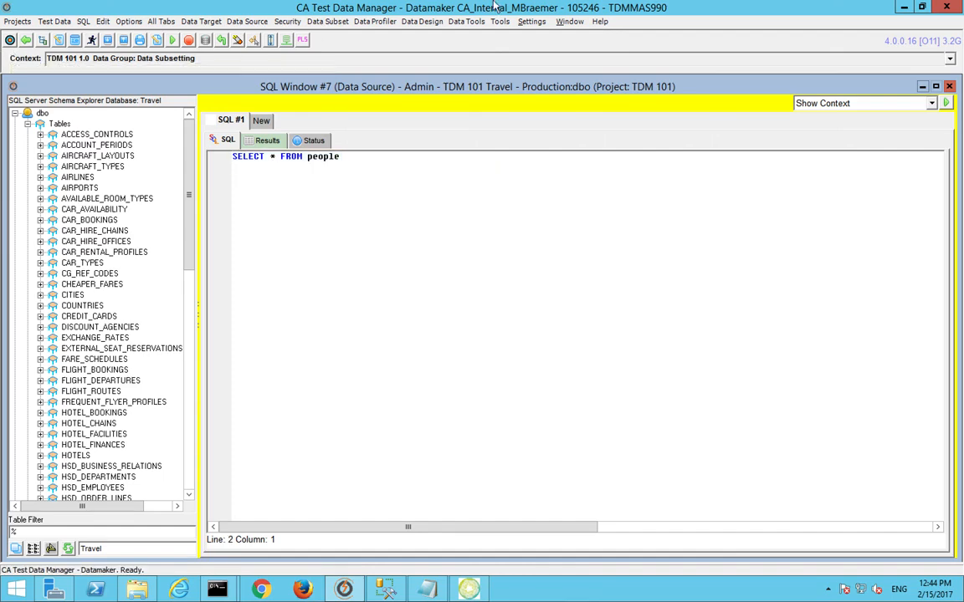
key("ctrl+F4")
left_click(455, 222)
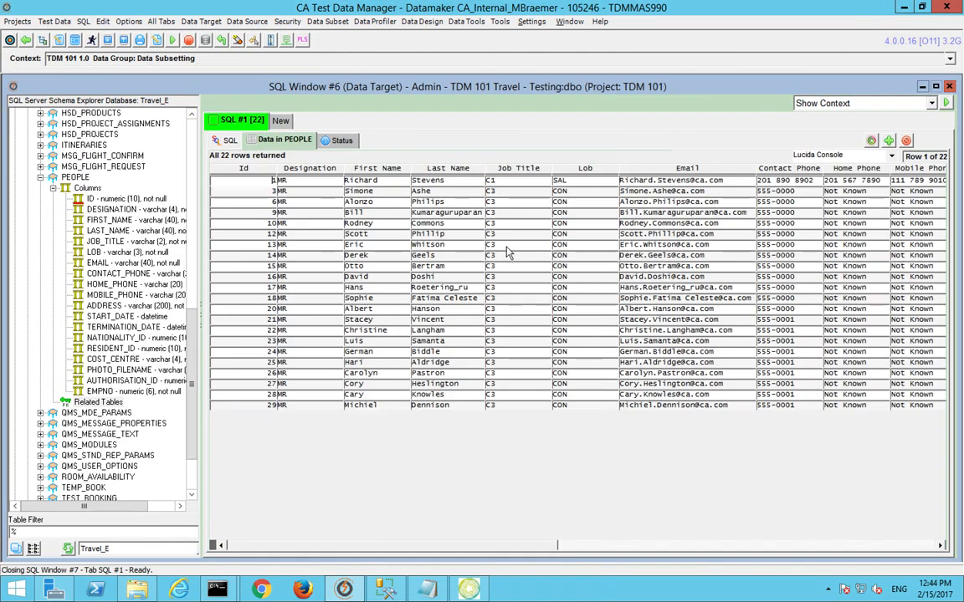
Step: Inspect the first PEOPLE row's First Name and Last Name values and data types
left_click(379, 179)
right_click(416, 180)
key("Left")
key("Right")
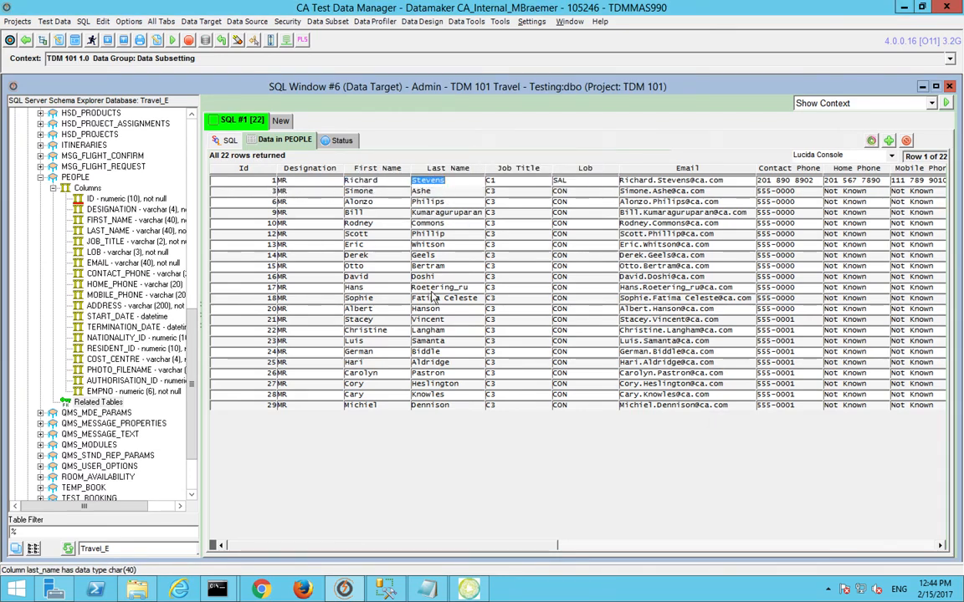
Step: Collapse PEOPLE and expand the HSD_EMPLOYEES table in the schema tree
left_click(42, 179)
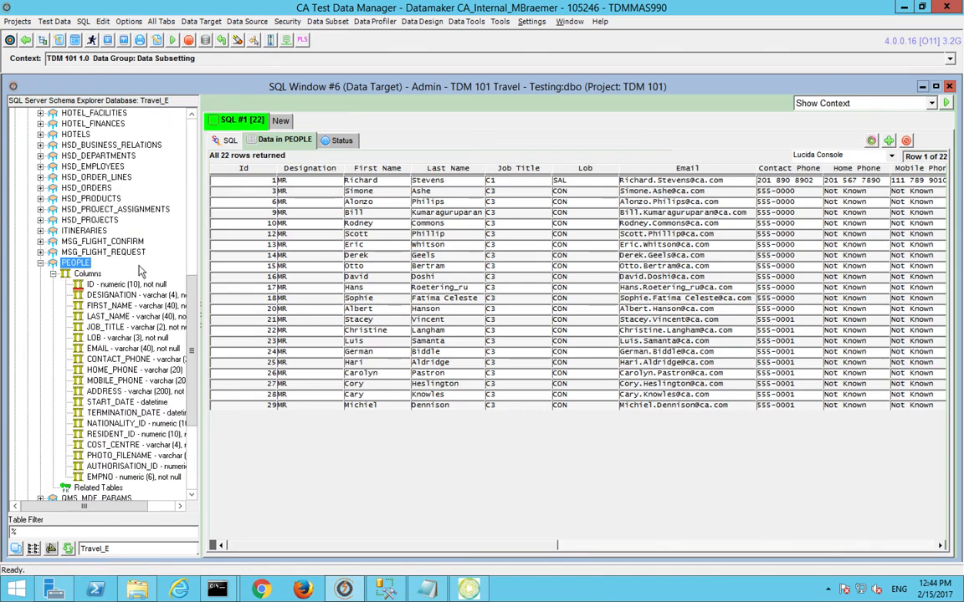
left_click_drag(189, 294, 190, 226)
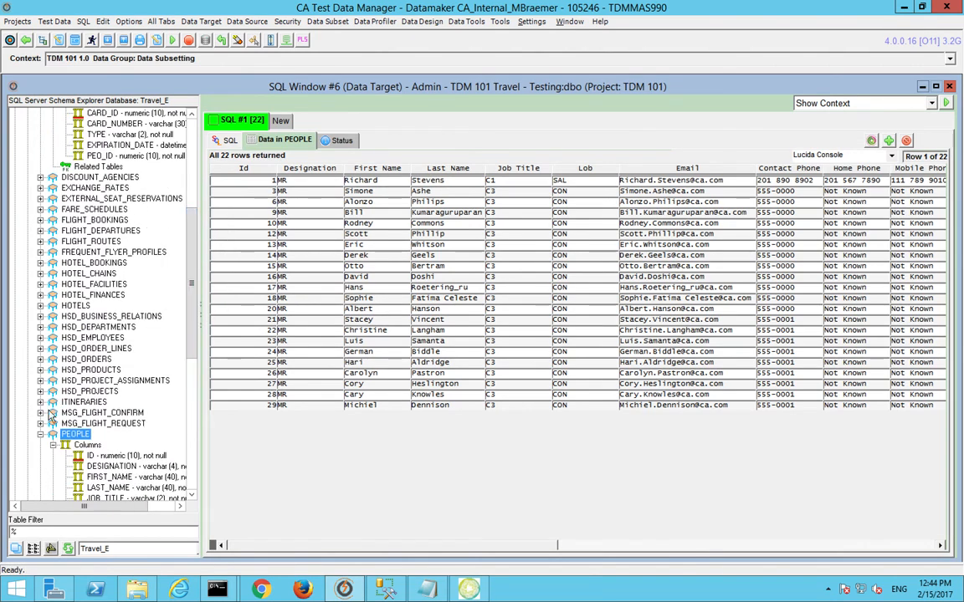
left_click(40, 434)
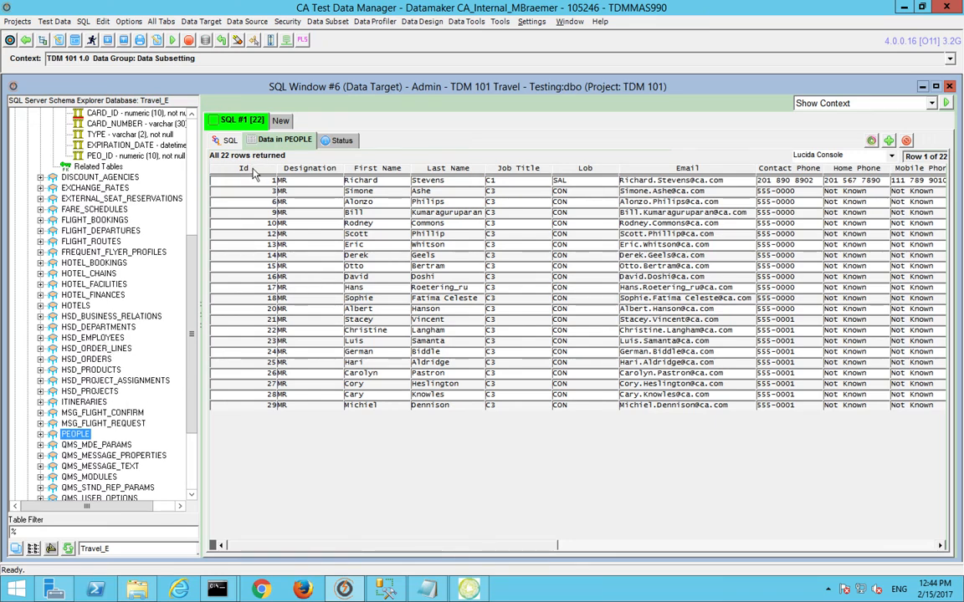
double_click(76, 338)
Step: List the HSD_EMPLOYEES columns and run a plain HSD_EMPLOYEES query in a new tab
double_click(77, 350)
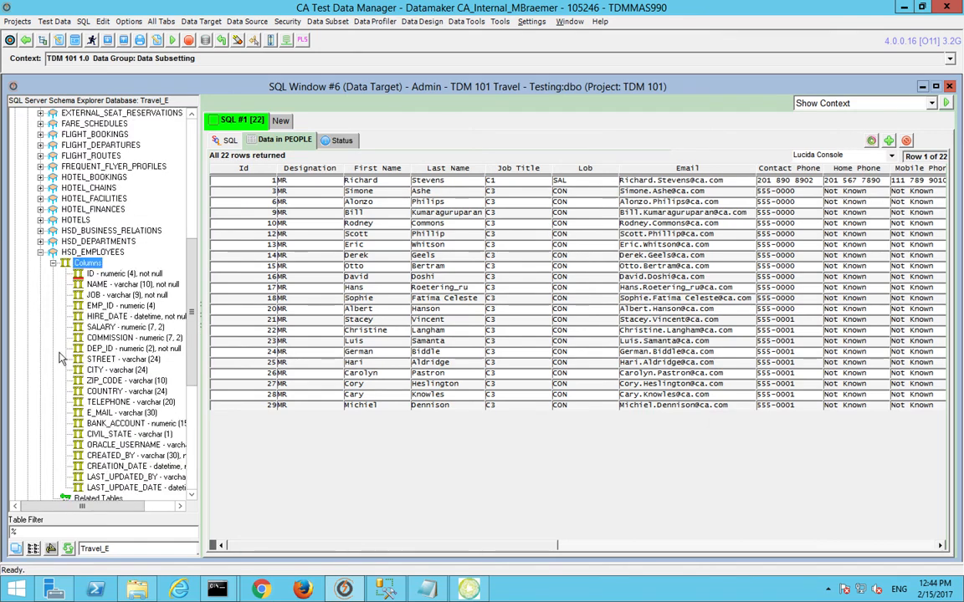
left_click(282, 122)
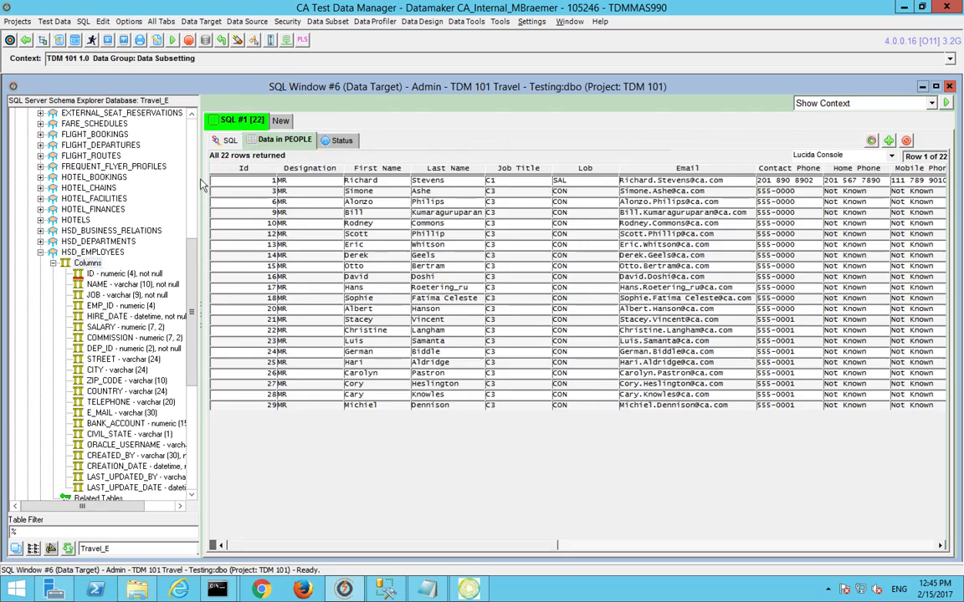
left_click_drag(97, 254, 389, 233)
left_click(173, 41)
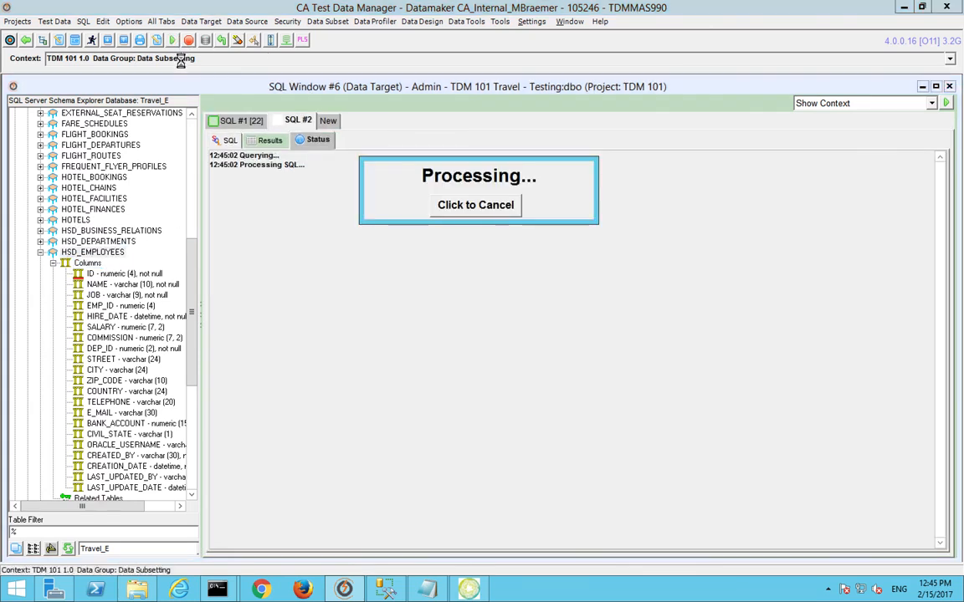
Step: Add the filter 'where id in (select id from peoples)' and run the query
left_click(228, 141)
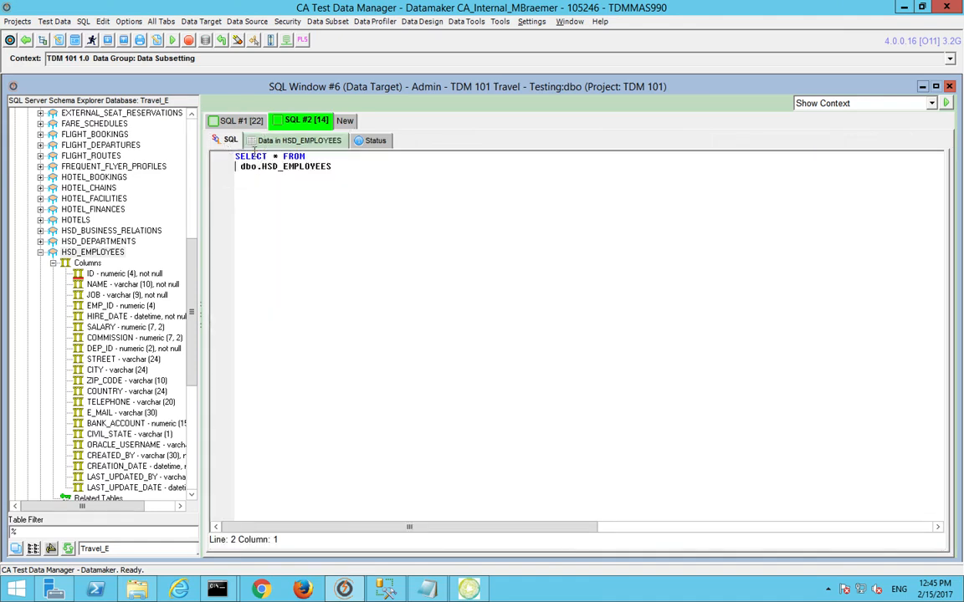
key("Return")
type("where id in (selec")
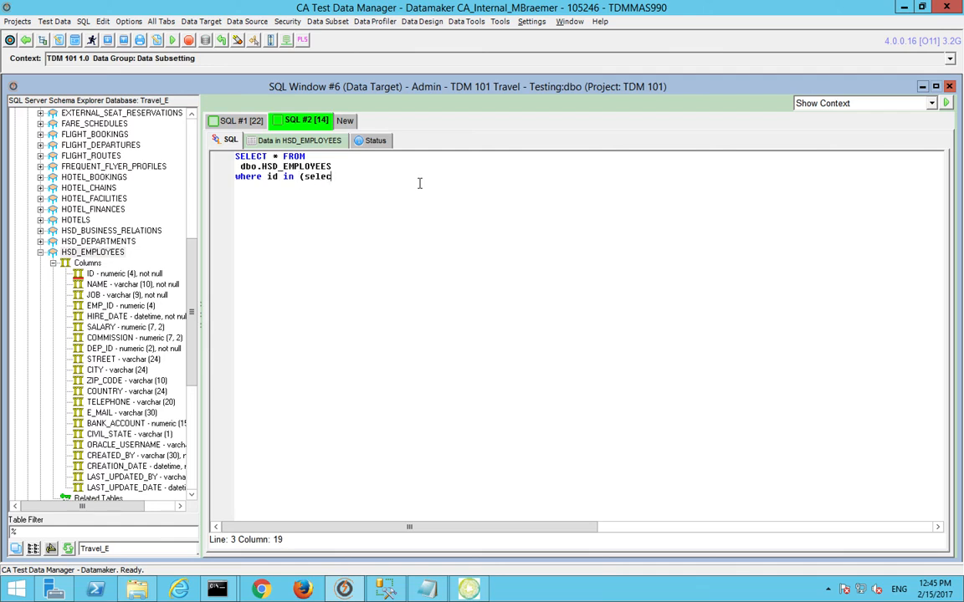
type("t id from")
key("BackSpace")
key("BackSpace")
type("d from peoples)")
key("F5")
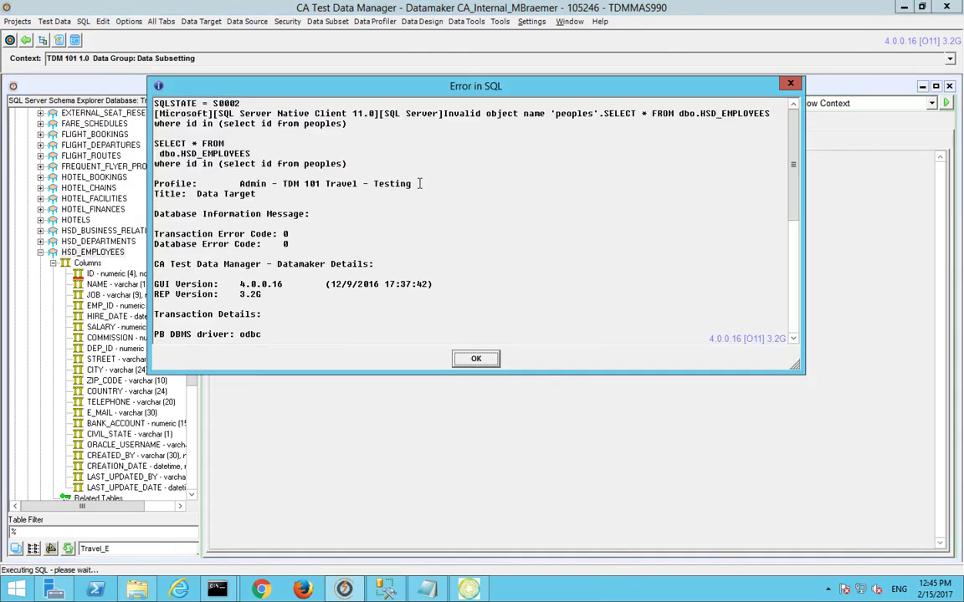
Step: Dismiss the SQL error, correct 'peoples' to 'people', and rerun the query
left_click(476, 359)
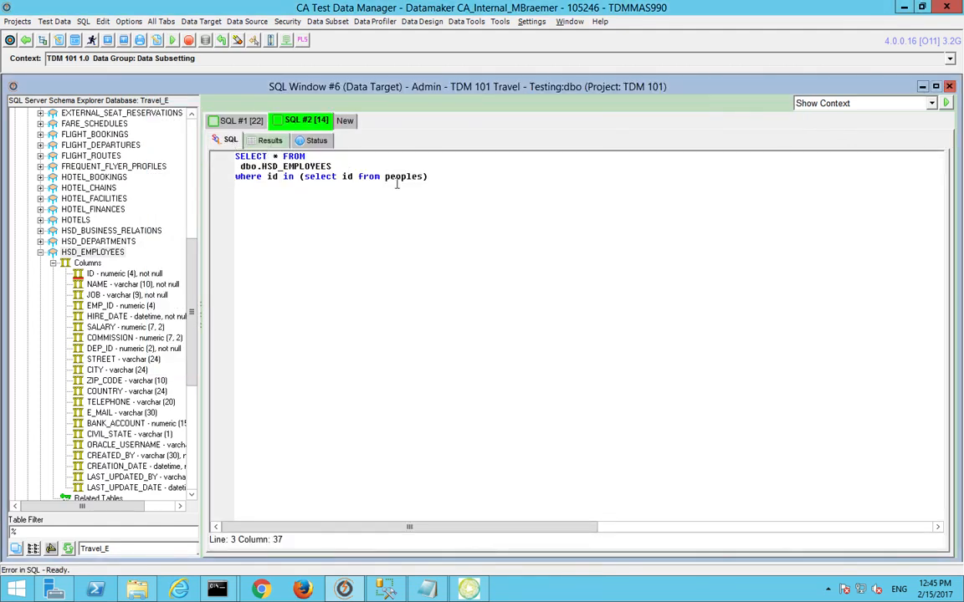
left_click(420, 179)
key("F5")
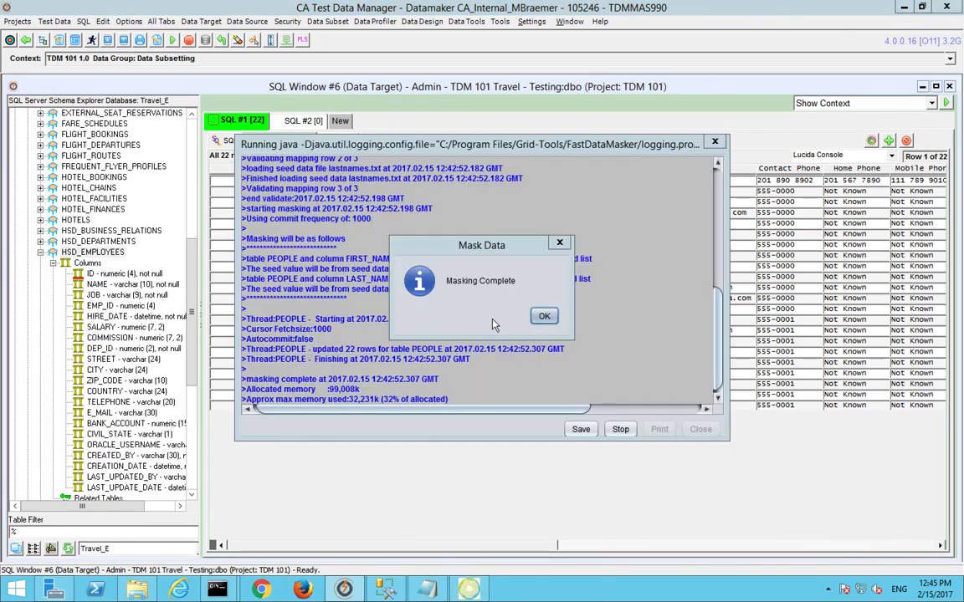
Step: Dismiss Masking Complete and switch FIRST_NAME's mask type to HASHLOV
left_click(545, 313)
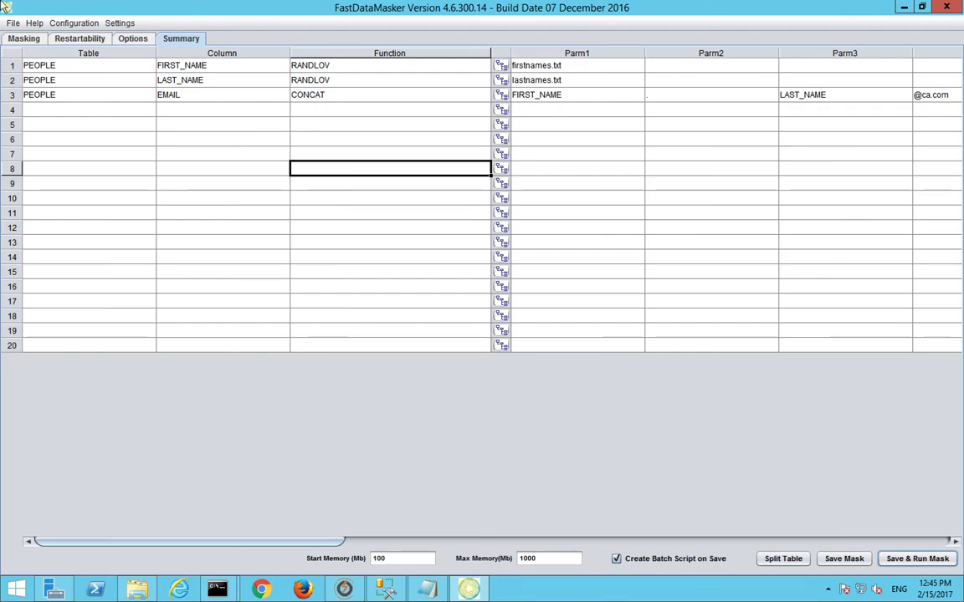
left_click(24, 39)
left_click(441, 186)
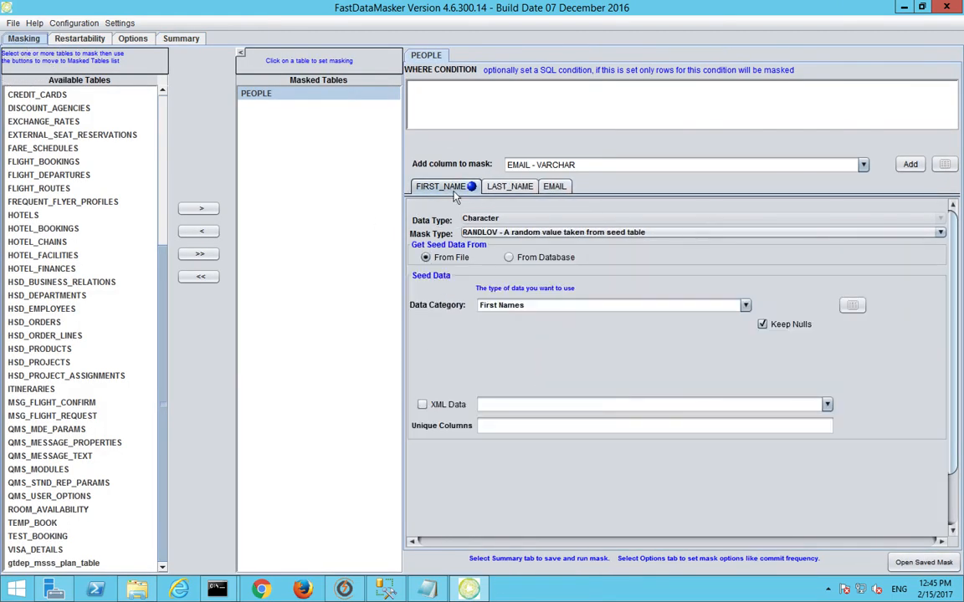
left_click(460, 233)
scroll(512, 276, "up", 7)
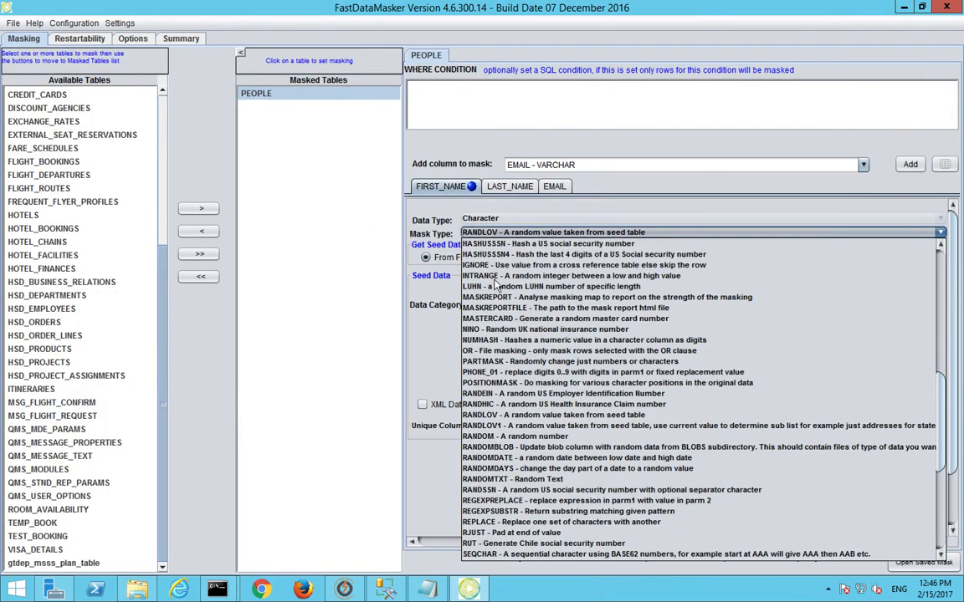
left_click(528, 330)
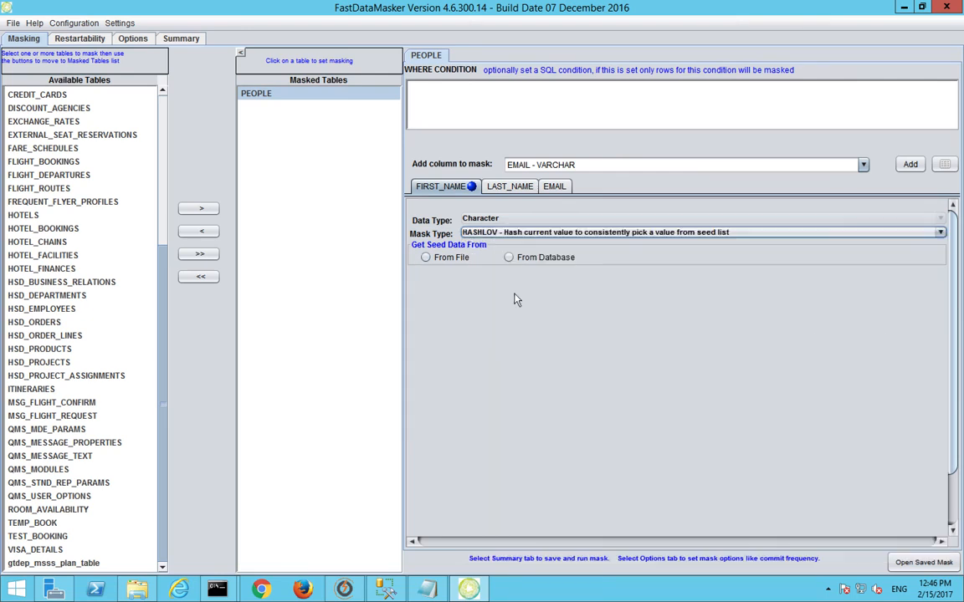
Step: Take seed data from file in the First Names category, hashing on the ID column
left_click(427, 257)
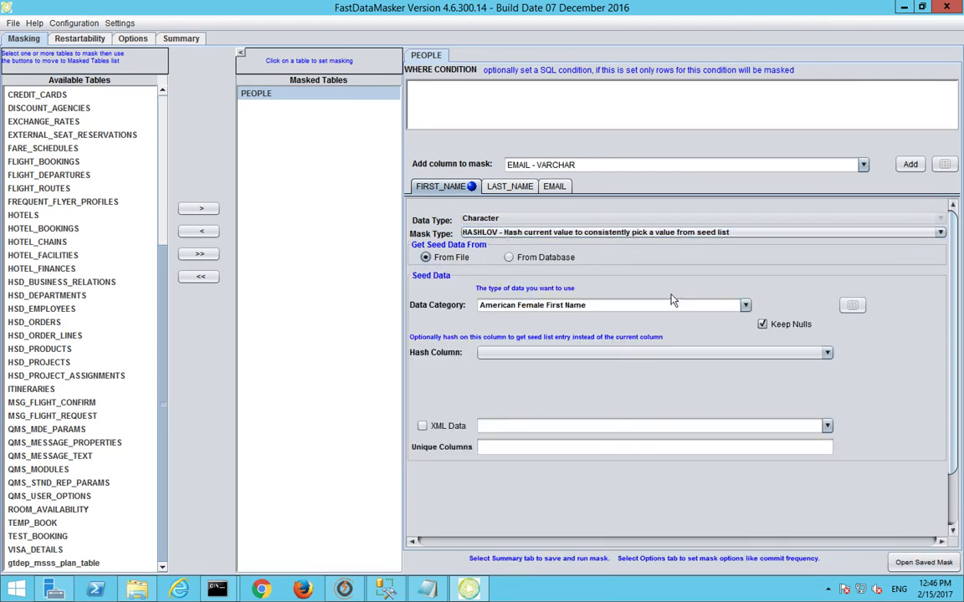
left_click(744, 307)
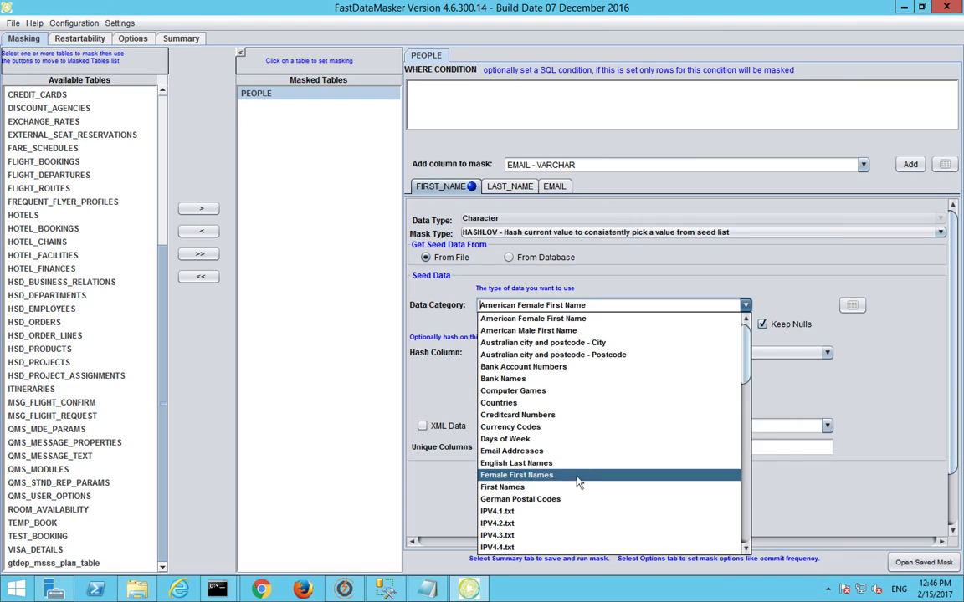
left_click(575, 486)
left_click(548, 352)
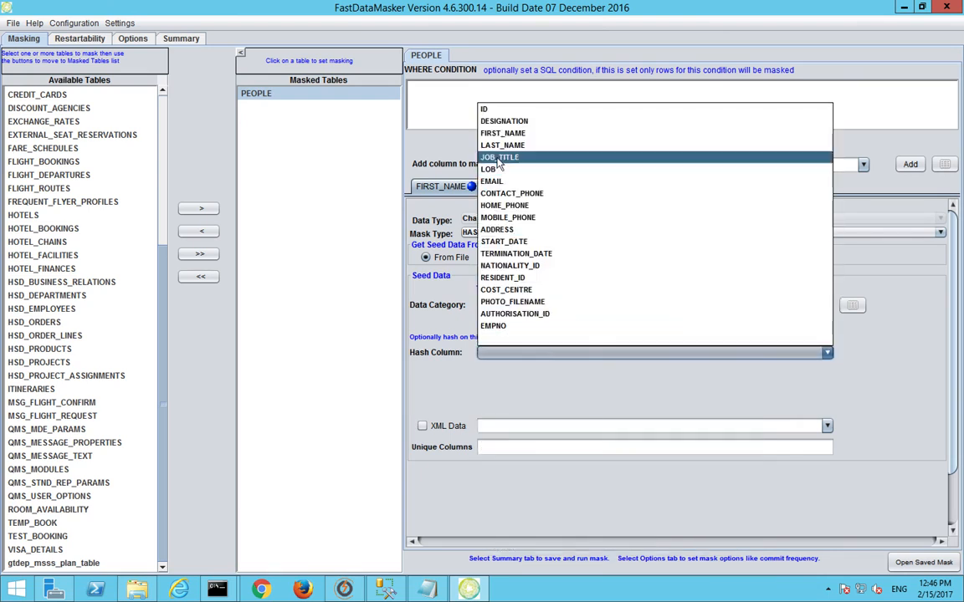
left_click(485, 111)
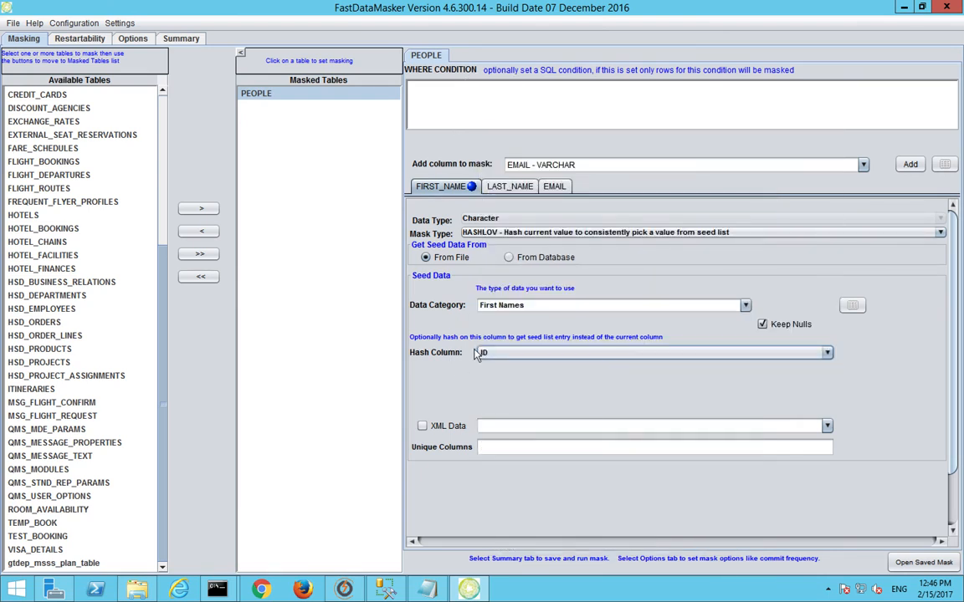
left_click(509, 187)
Step: Set LAST_NAME's mask to HASHLOV with First Names seed data, hashed on ID
left_click(511, 233)
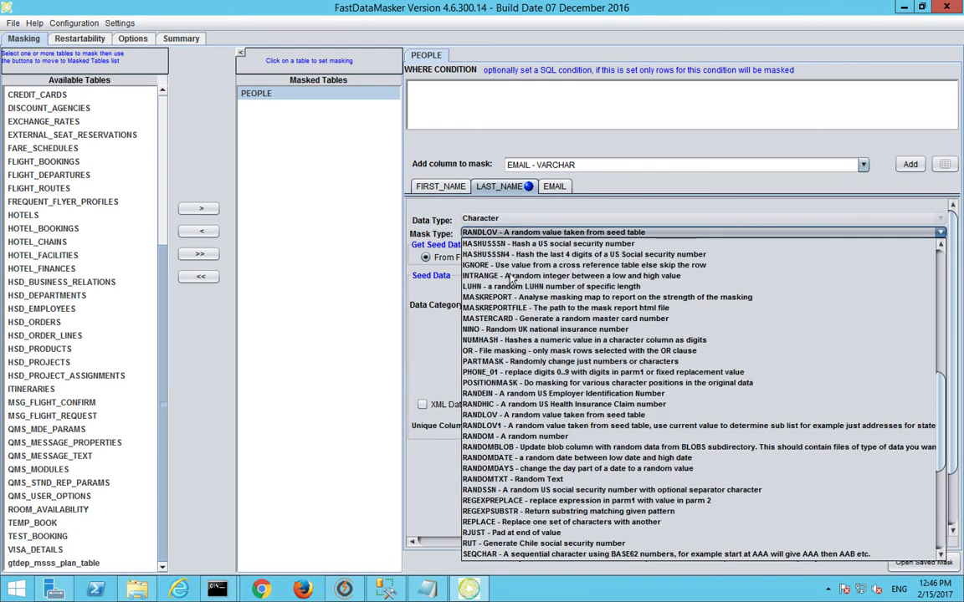
scroll(514, 280, "up", 1)
left_click(470, 260)
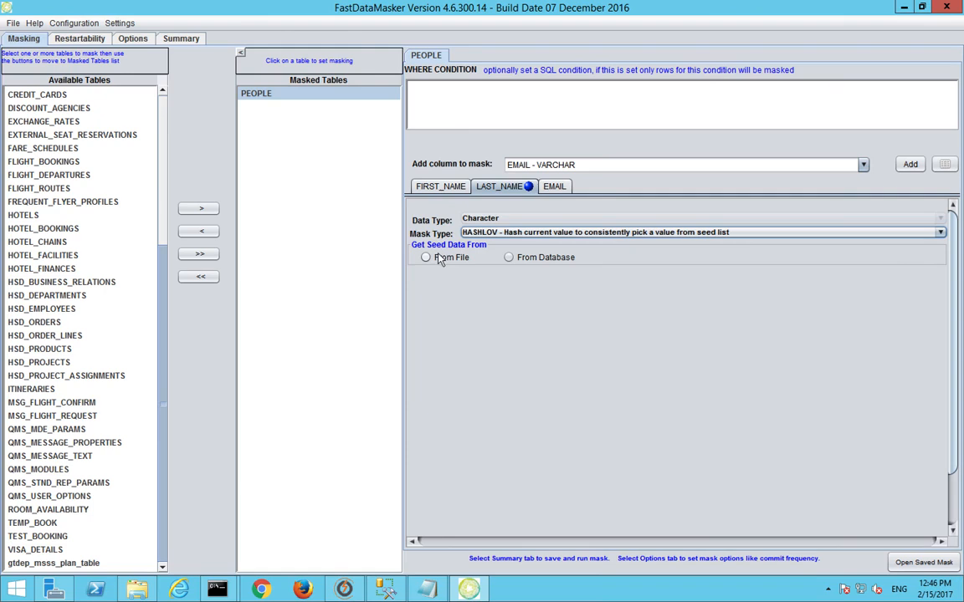
left_click(744, 305)
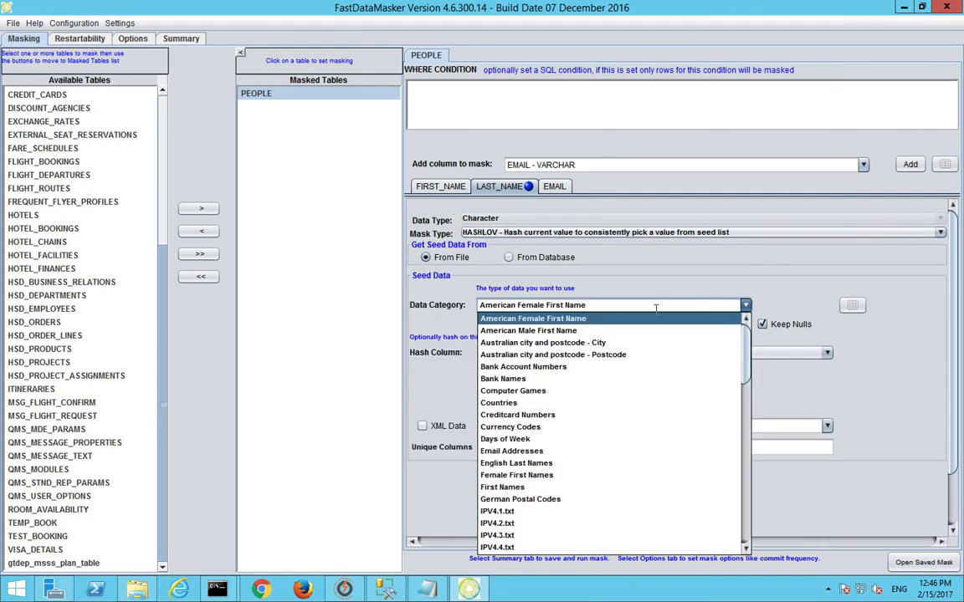
left_click(574, 490)
left_click(534, 353)
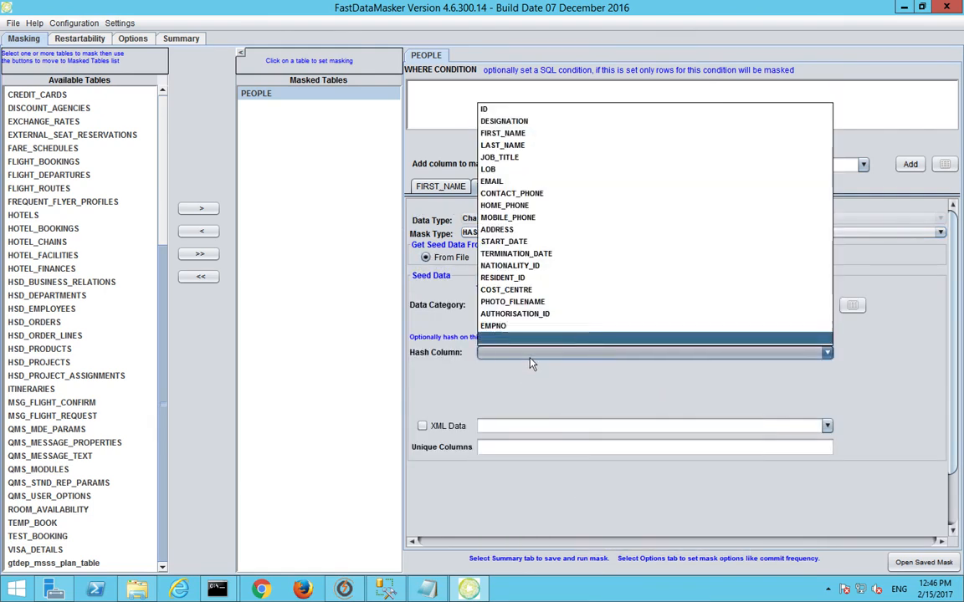
left_click(502, 109)
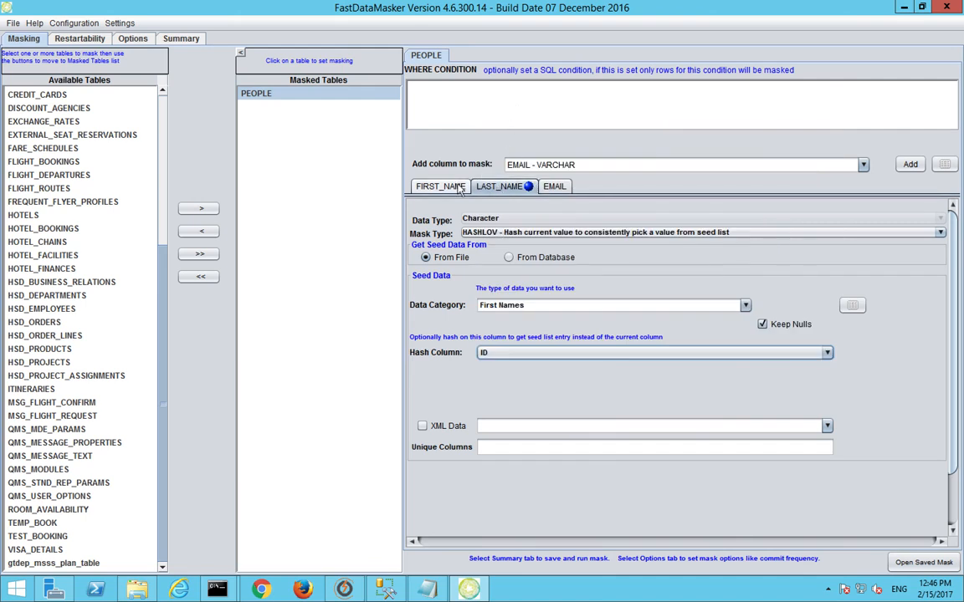
Step: Compare the LAST_NAME and FIRST_NAME settings, keeping ID as FIRST_NAME's hash column
left_click(492, 189)
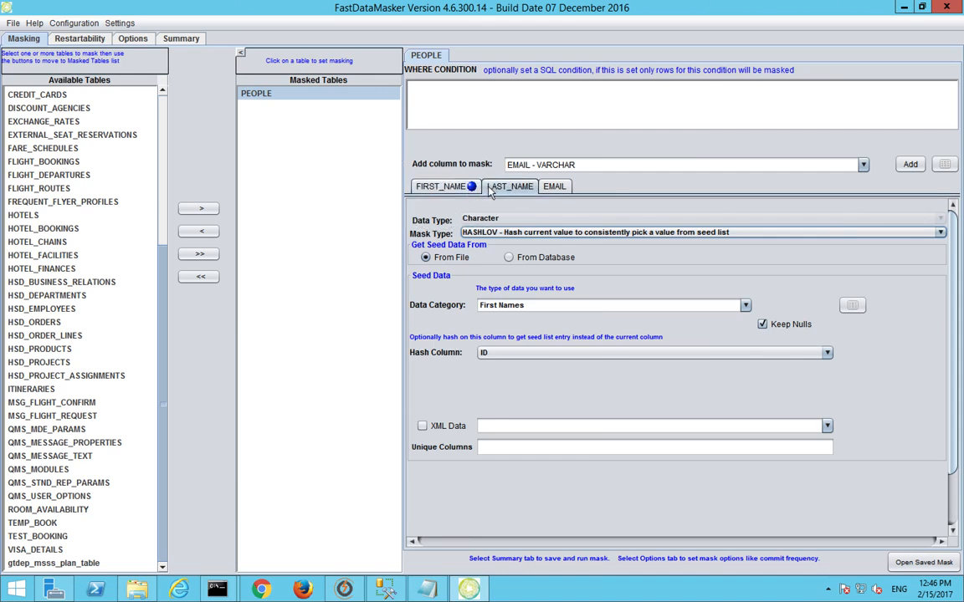
left_click(459, 191)
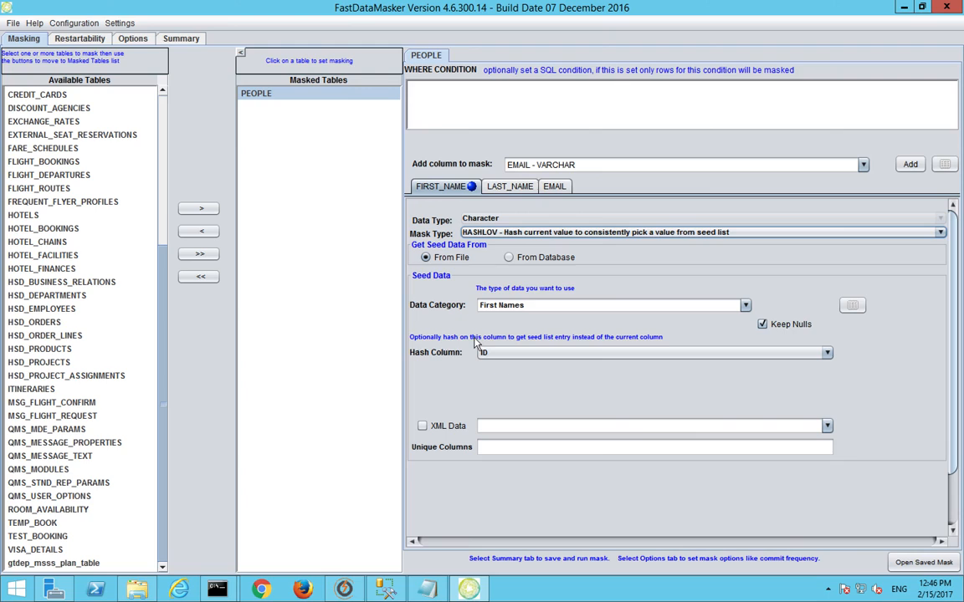
left_click(487, 191)
left_click(413, 183)
left_click(506, 352)
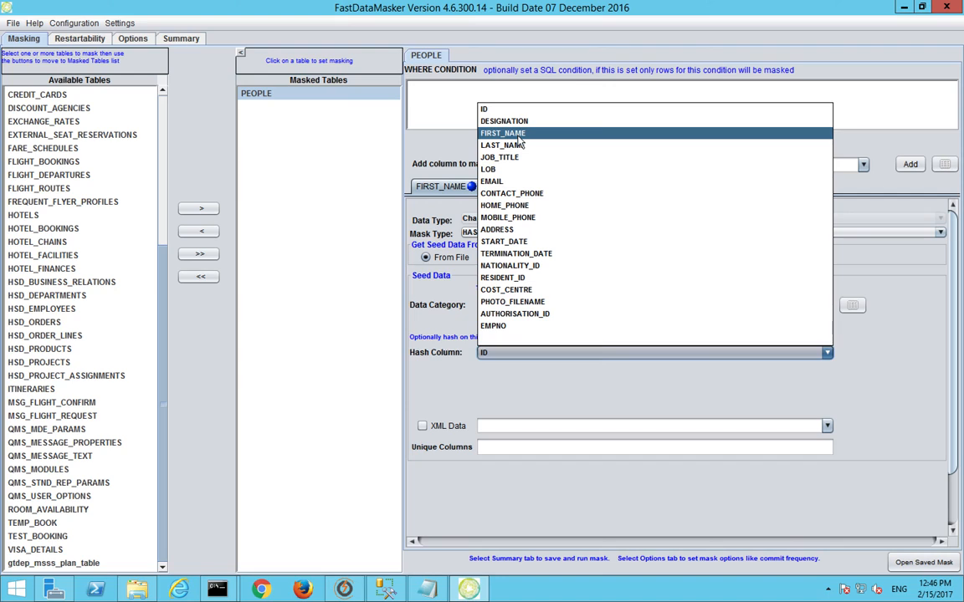
left_click(409, 133)
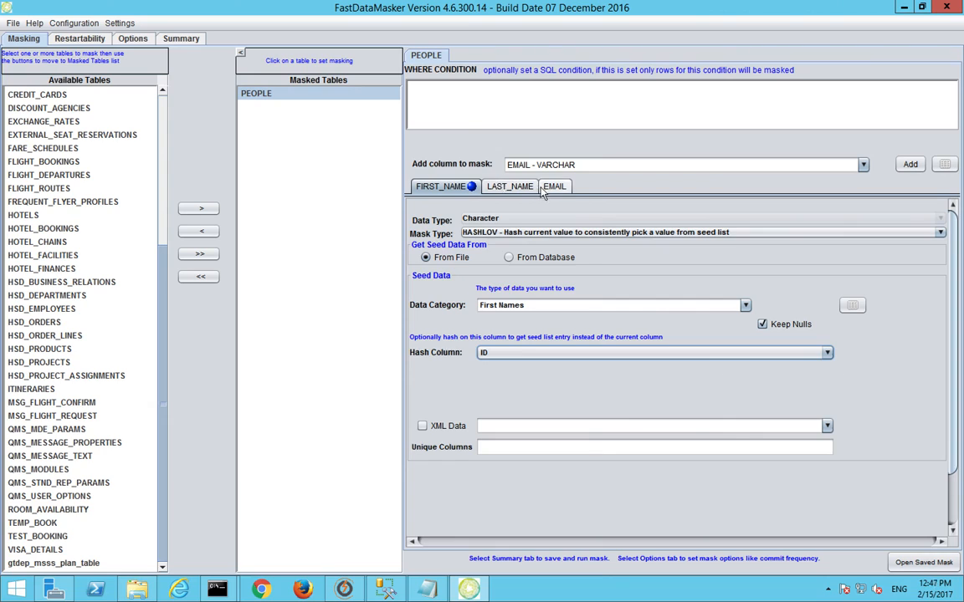
left_click(428, 590)
Step: Clear the log text and type 'T1.COL1 - Firstname' and 'T2.COL1 - Firstname' lines
key("ctrl+a")
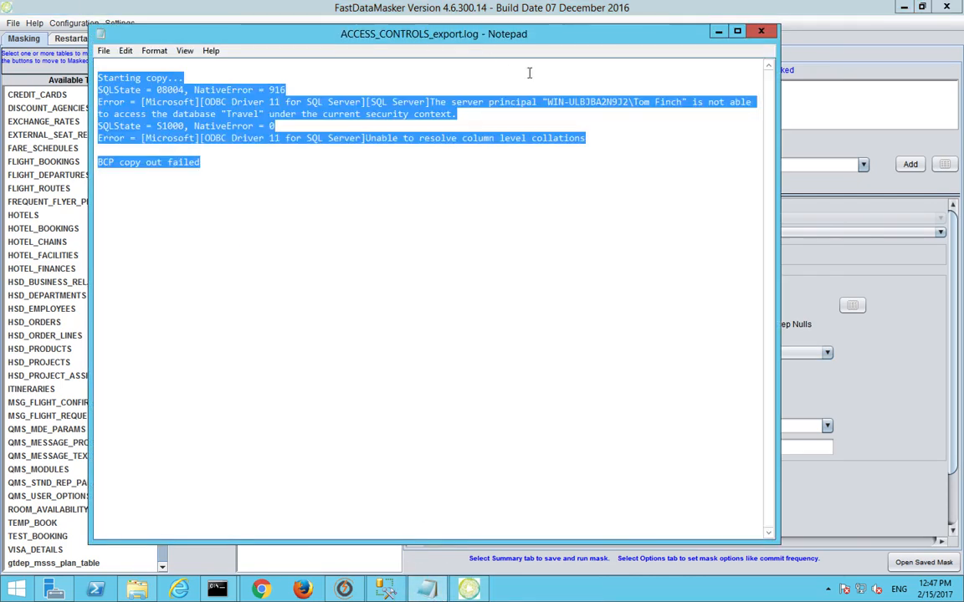
key("Delete")
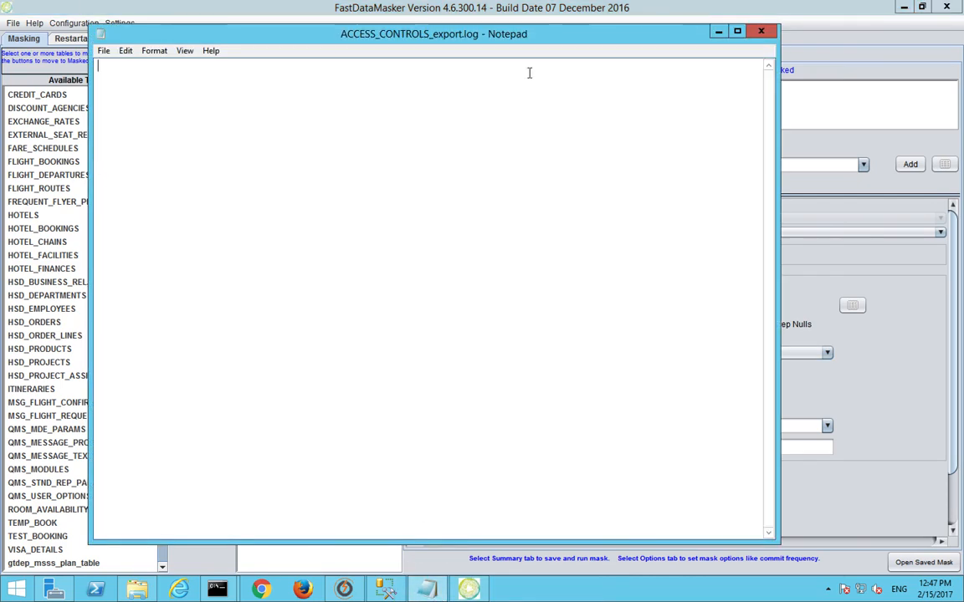
type("T1.COL1 - Firstname")
key("Return")
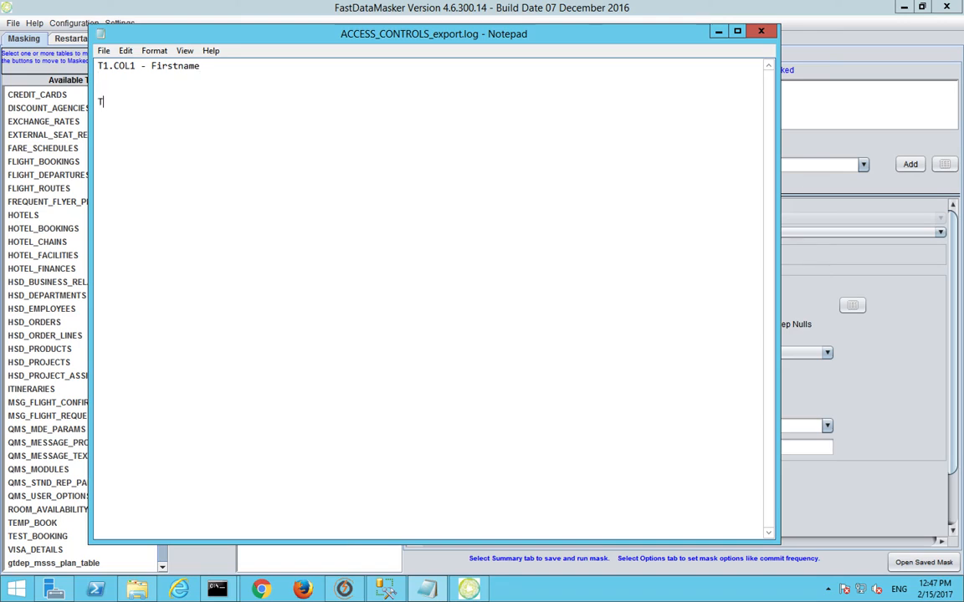
type("T2.coL1")
key("BackSpace")
key("BackSpace")
key("BackSpace")
type("COL1 - Firstname")
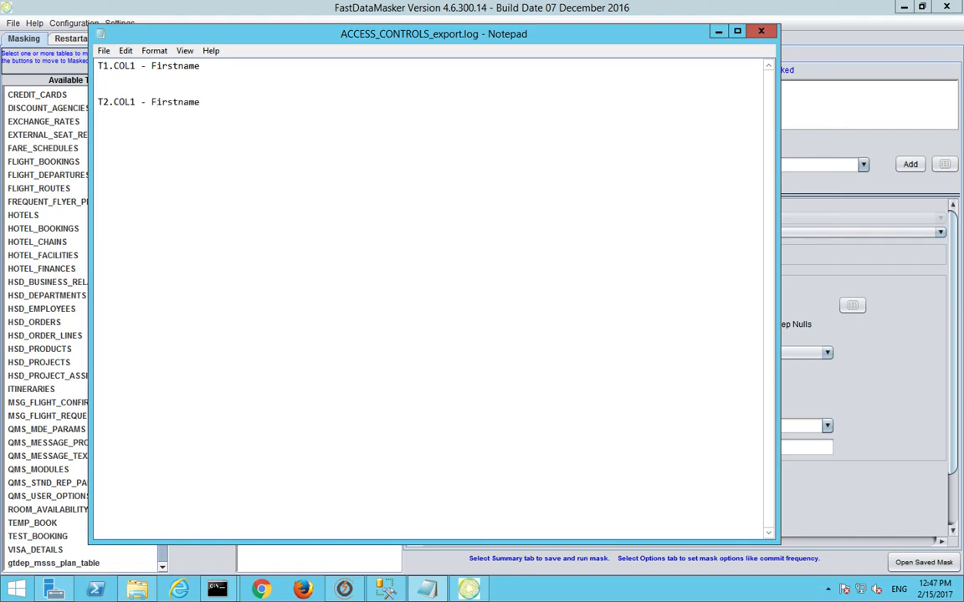
Step: Insert an 'ID - 123' line between the T1 and T2 notes
left_click(529, 74)
key("Return")
type("ID - 123")
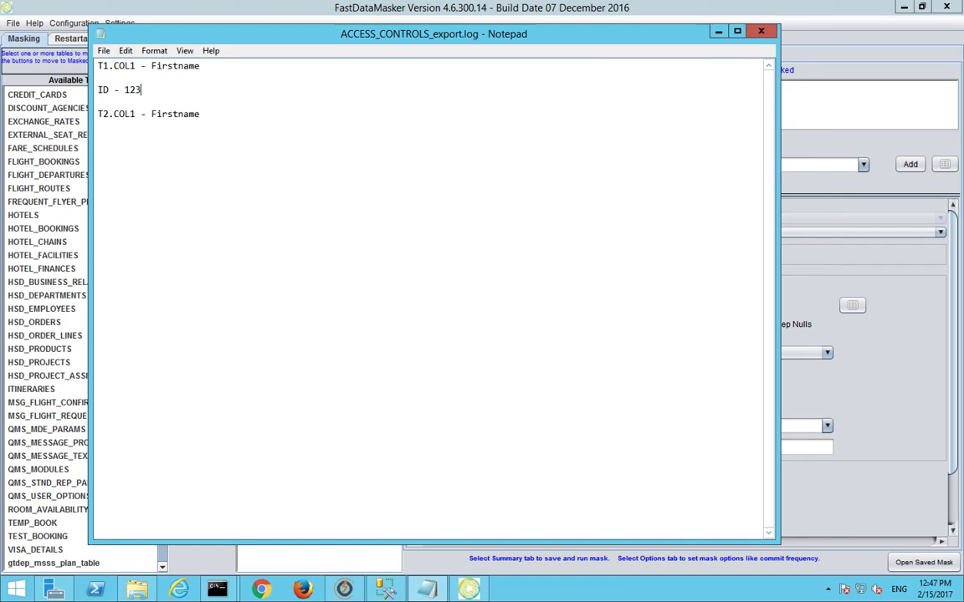
double_click(126, 92)
Step: Add the sample names Dave, Tom and Garry below the notes
left_click(279, 128)
key("Return")
key("Return")
type("Dave")
key("Return")
type("Tom")
key("Return")
type("Garry")
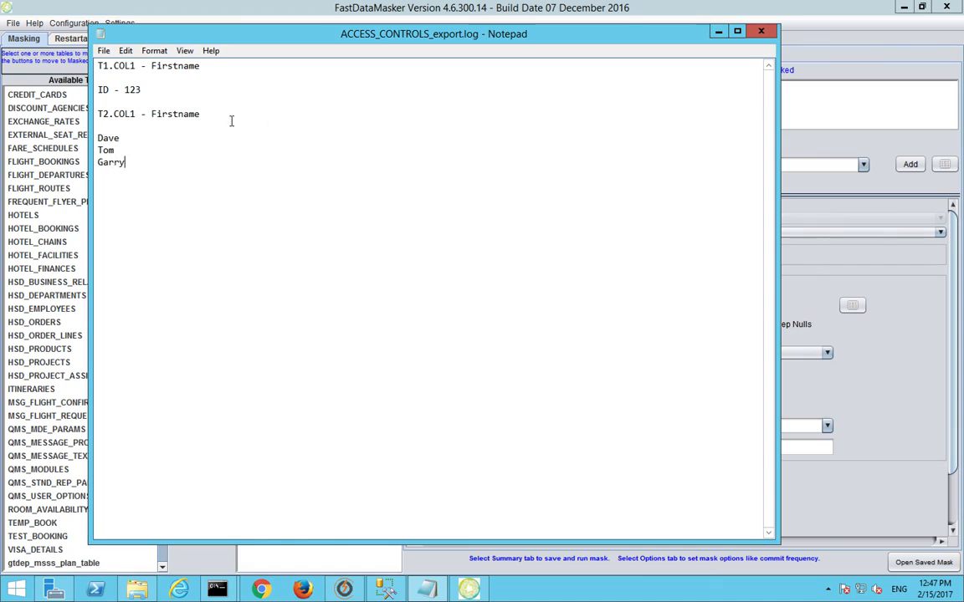
Step: Insert a blank line above the names and paste Dave after Firstname on both T lines
left_click(88, 125)
key("Return")
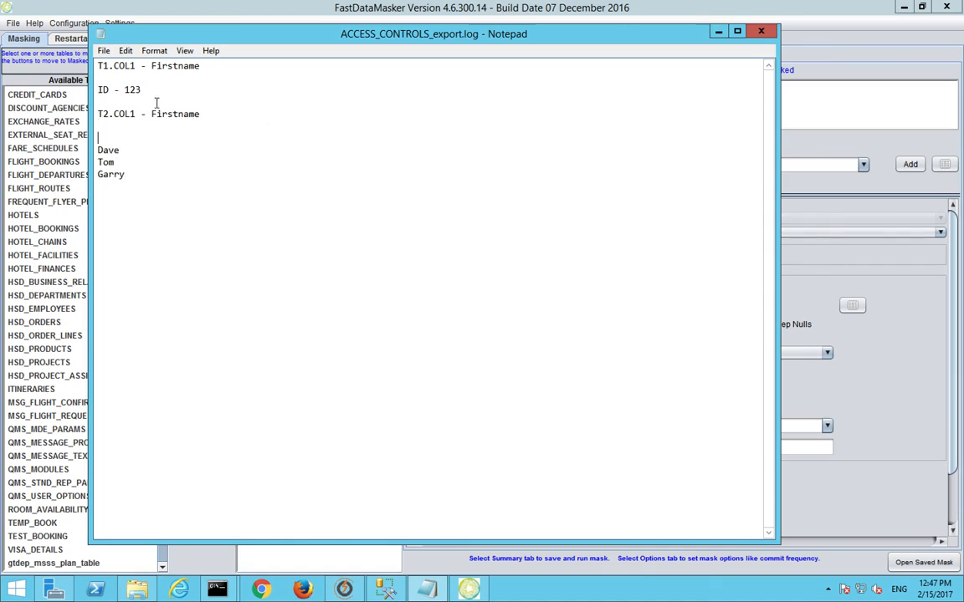
double_click(132, 90)
left_click(97, 149)
left_click_drag(97, 149, 117, 150)
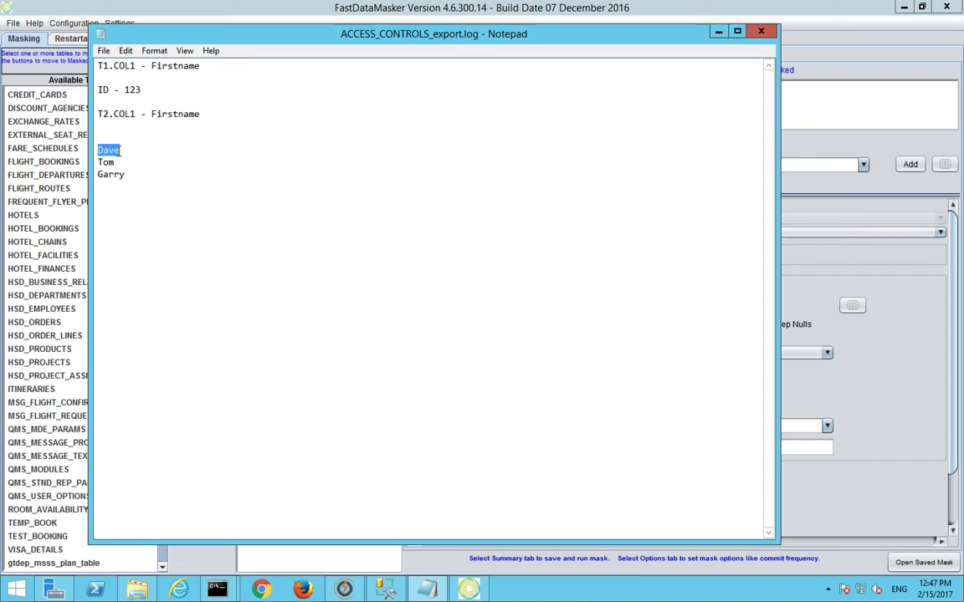
double_click(132, 89)
left_click(203, 113)
type("Dave")
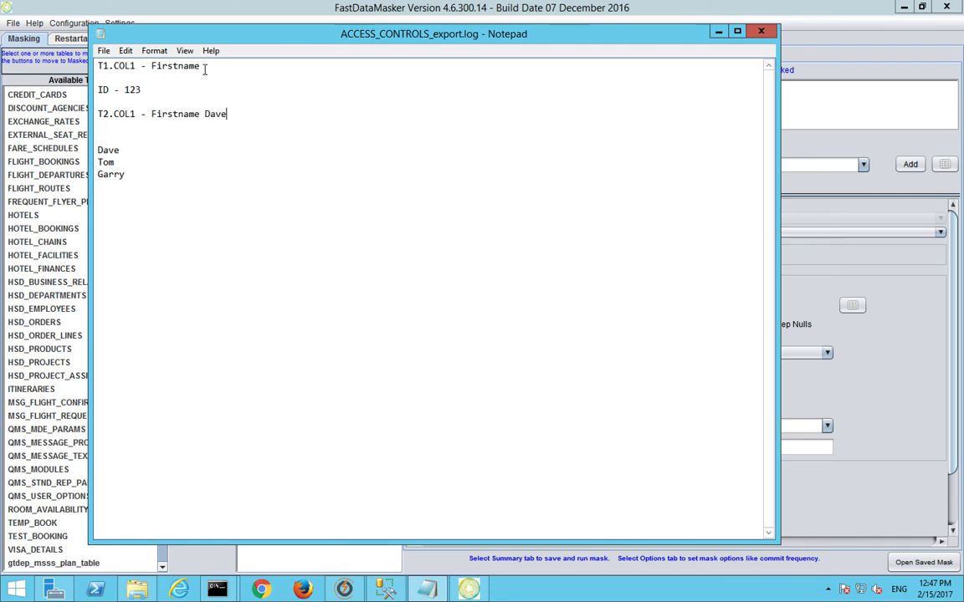
type("Dave")
Step: Review the note by selecting 123, the name list and both pasted Dave entries
left_click_drag(143, 90, 126, 91)
left_click_drag(124, 175, 76, 144)
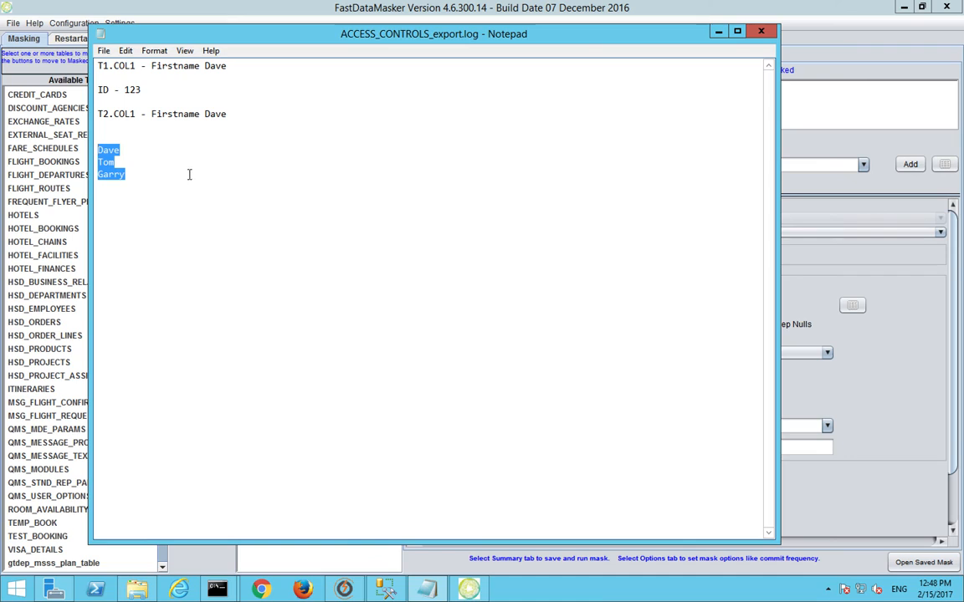
double_click(126, 88)
left_click(151, 101)
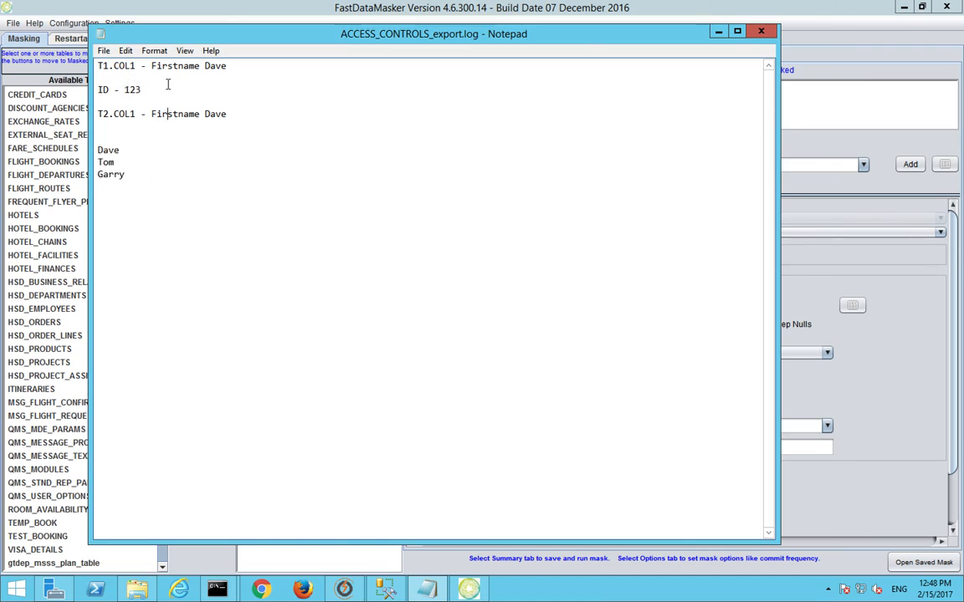
left_click(170, 113)
double_click(112, 149)
left_click(215, 117)
double_click(215, 115)
double_click(219, 67)
left_click(790, 240)
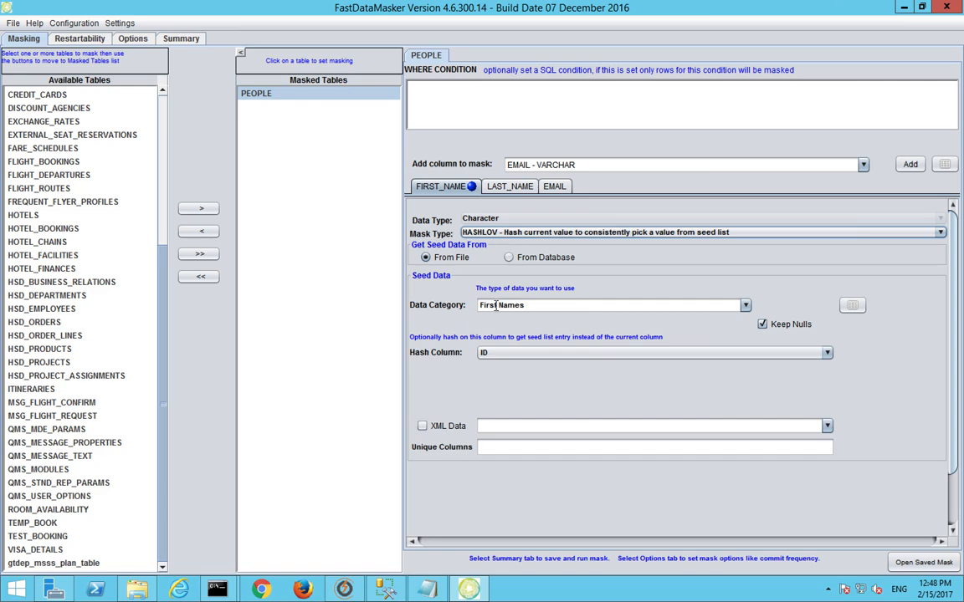
Step: Save the mask over People.csv, run it on 22 PEOPLE rows, and close the log
left_click(501, 186)
left_click(179, 38)
left_click(843, 558)
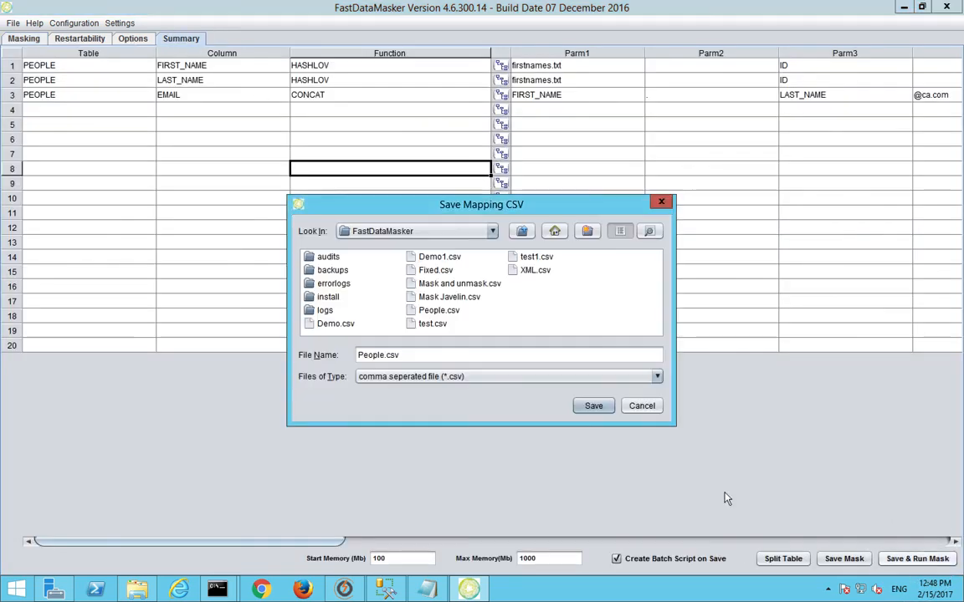
left_click(594, 407)
left_click(512, 340)
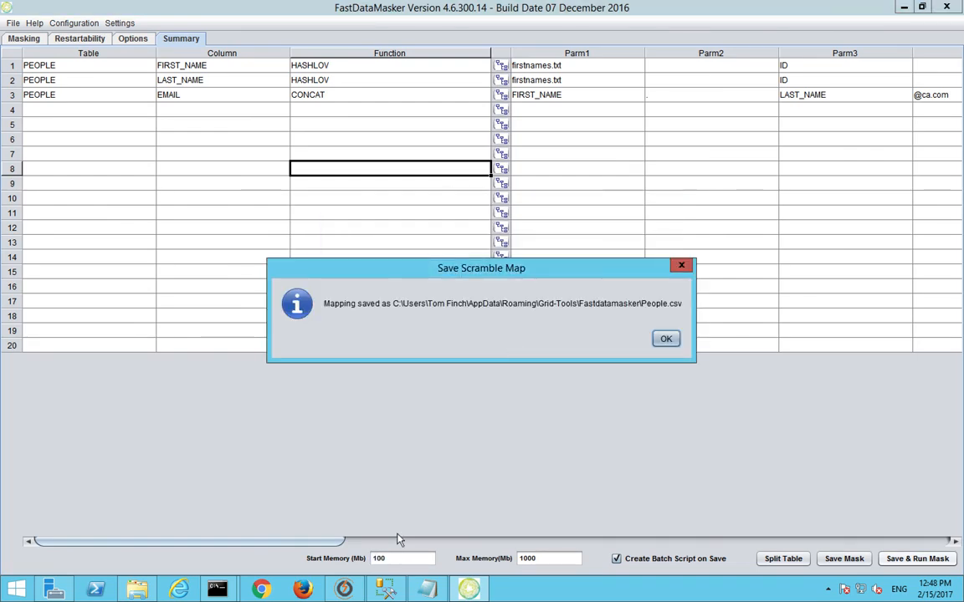
left_click(666, 339)
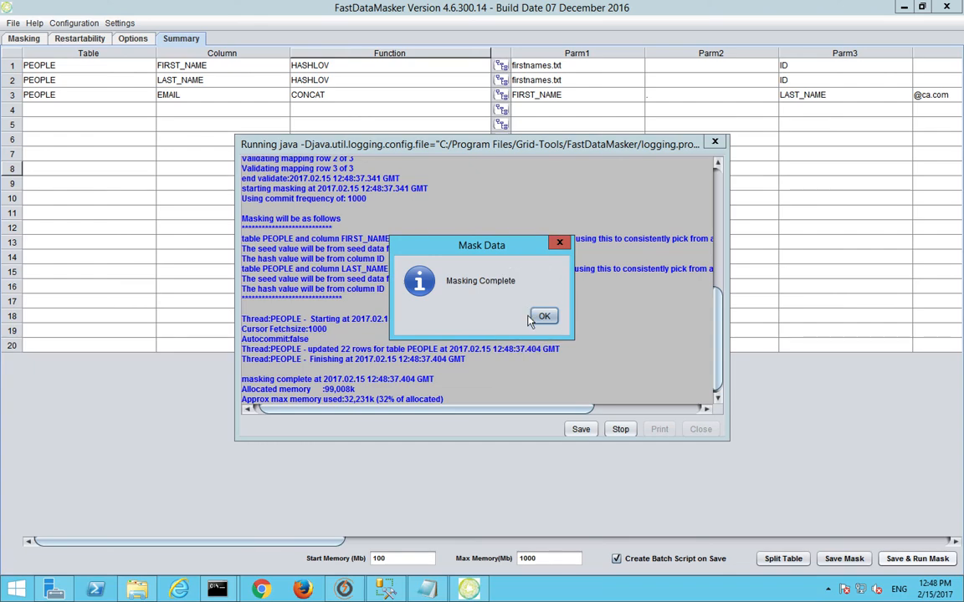
left_click(543, 316)
left_click(702, 430)
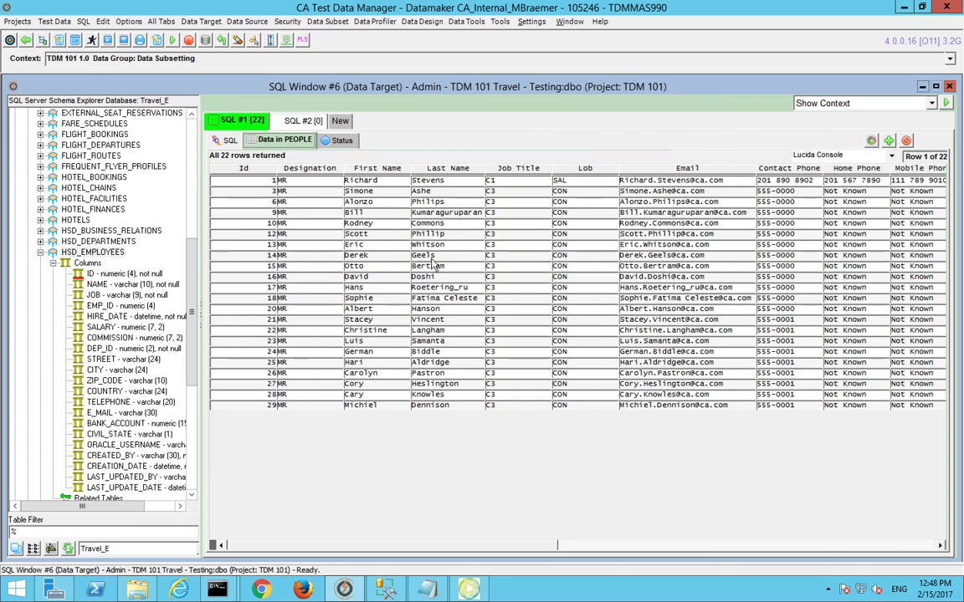
Step: Rerun the PEOPLE query and inspect the Id value of row 2
key("F5")
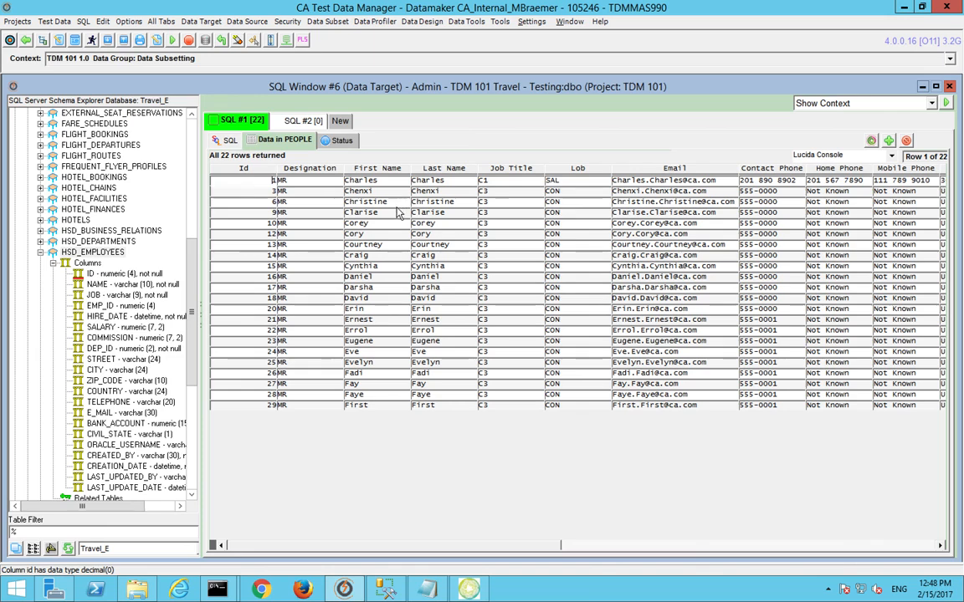
left_click(273, 191)
double_click(273, 191)
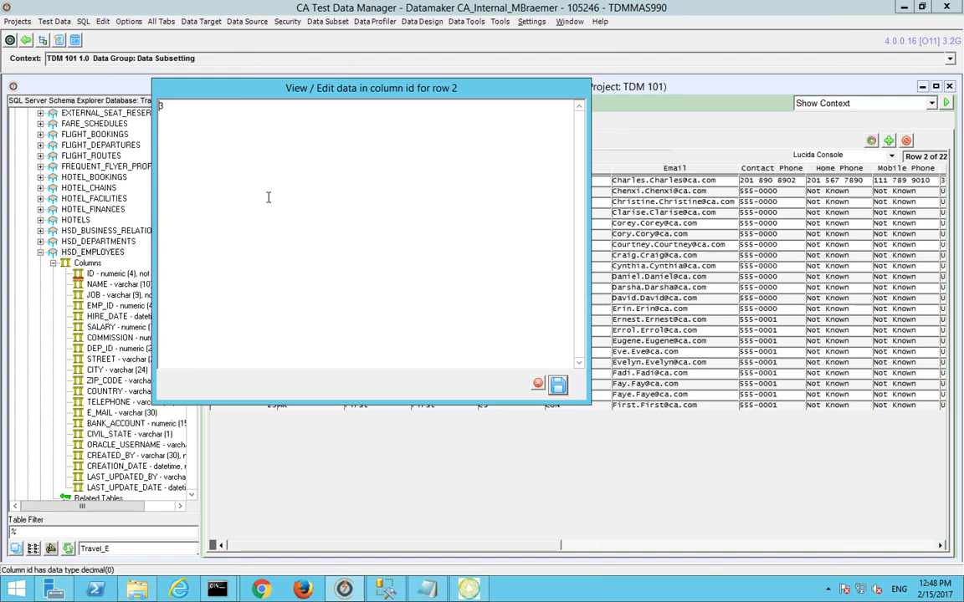
left_click(535, 384)
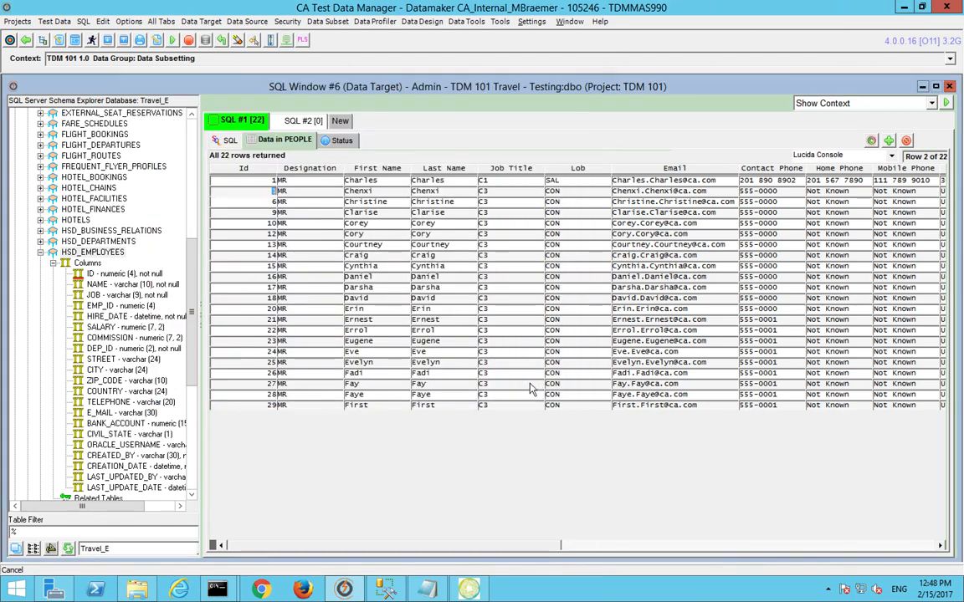
Step: Collapse HSD_EMPLOYEES and CREDIT_CARDS and browse the schema tree
left_click(41, 253)
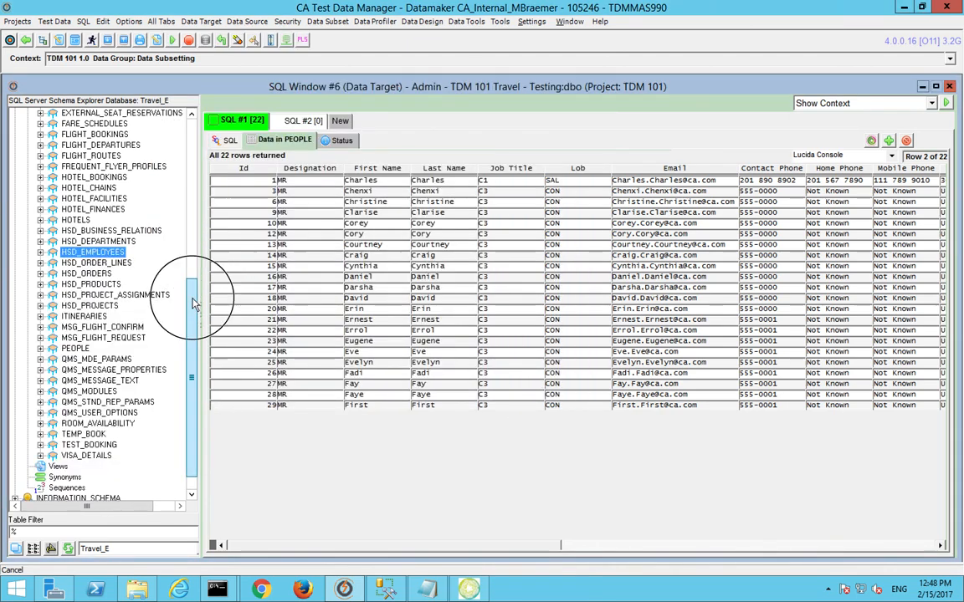
left_click_drag(193, 307, 194, 243)
left_click(41, 134)
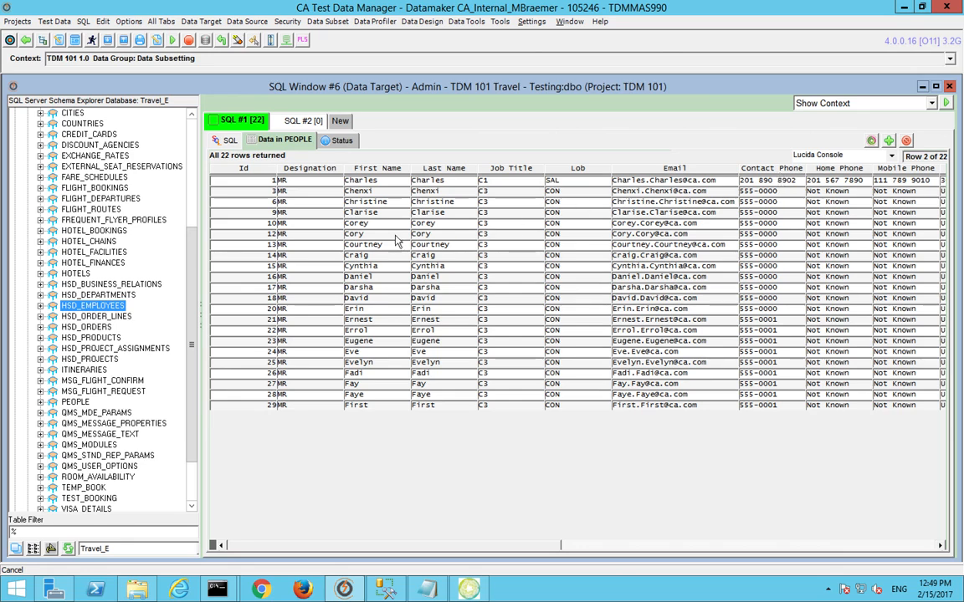
left_click_drag(196, 276, 204, 226)
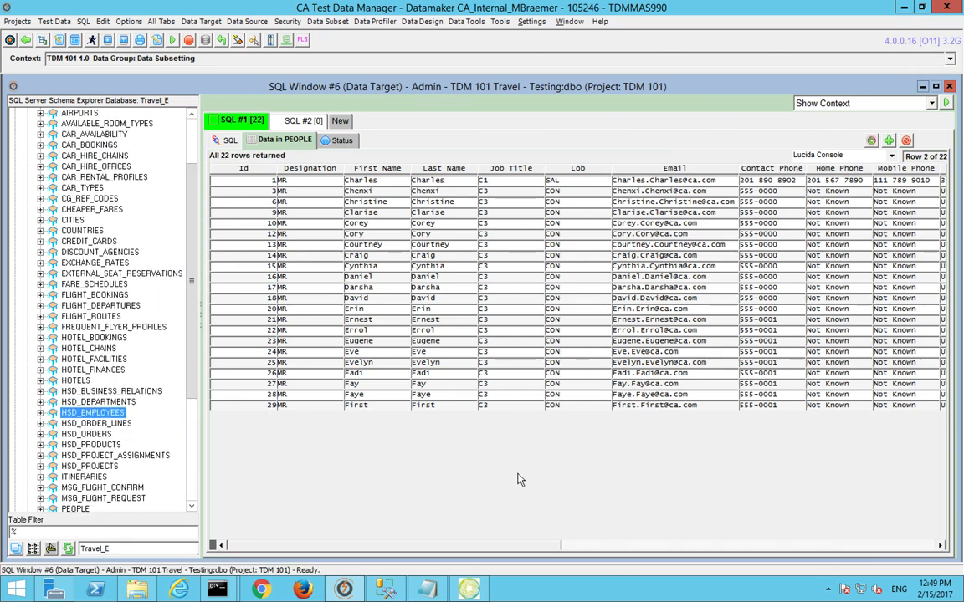
left_click(657, 543)
left_click_drag(656, 543, 314, 518)
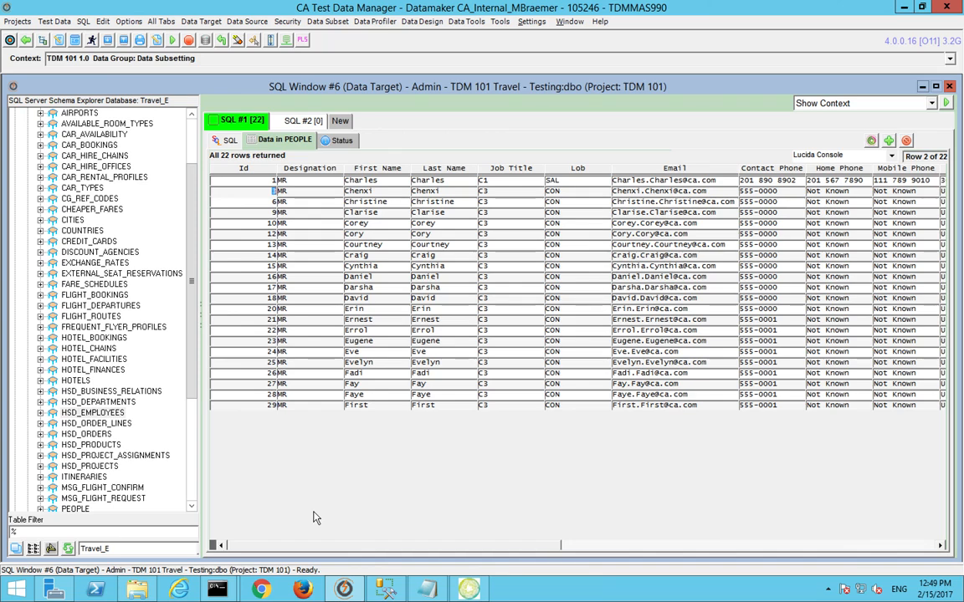
left_click(111, 414)
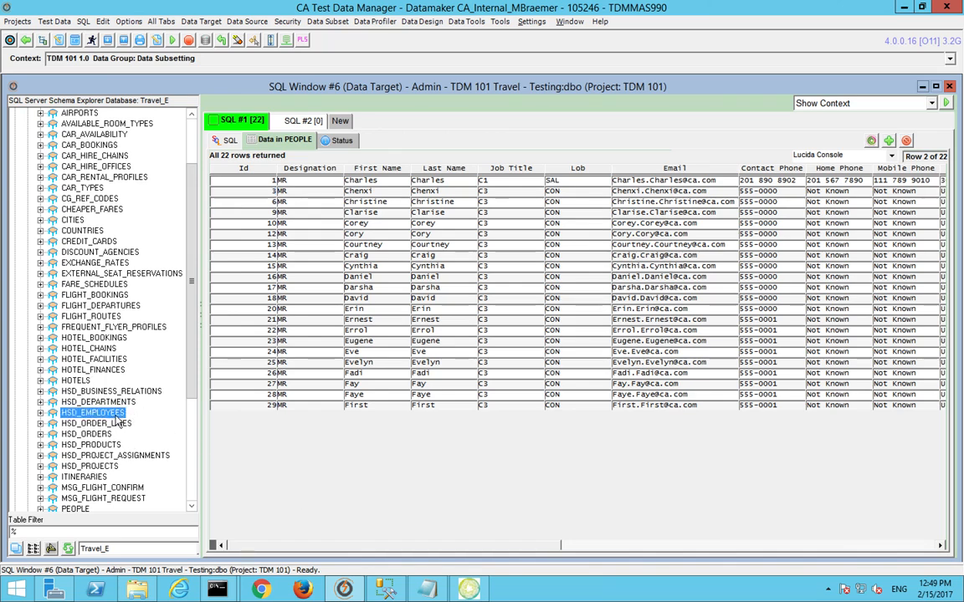
scroll(107, 387, "down", 1)
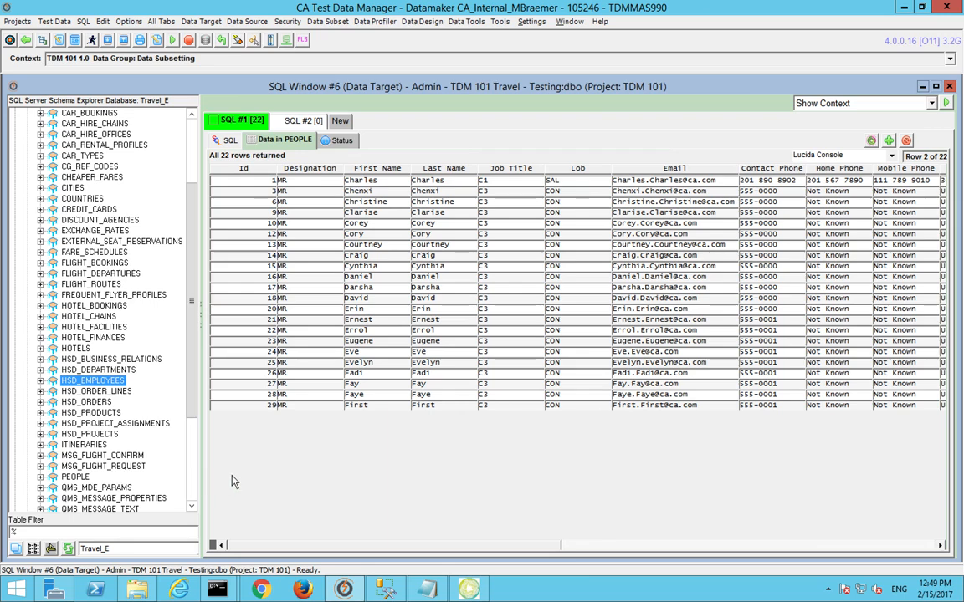
Step: Open the Transformation Maps manager and add a new map with DBMS SQLSERVER
left_click(16, 21)
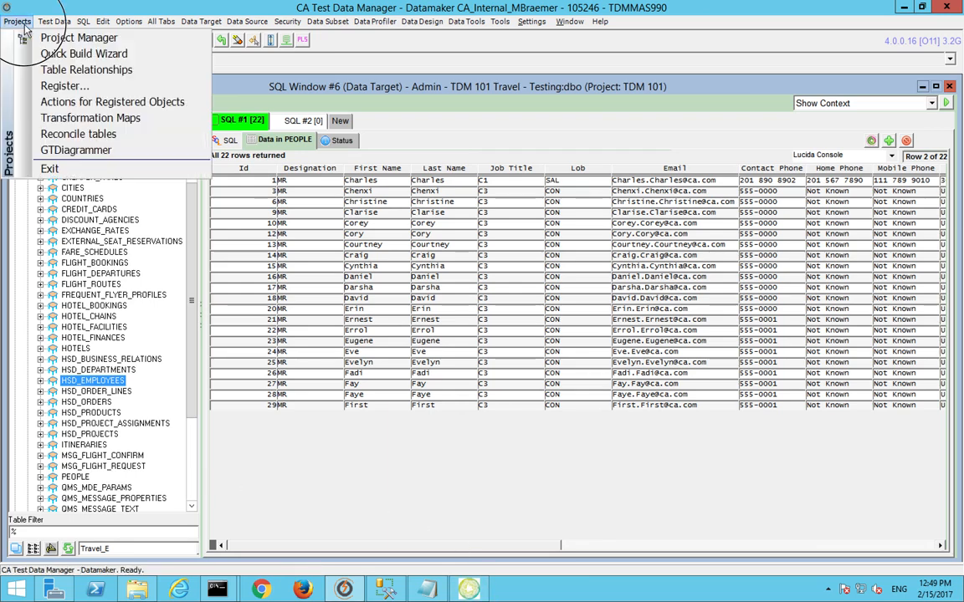
left_click(50, 118)
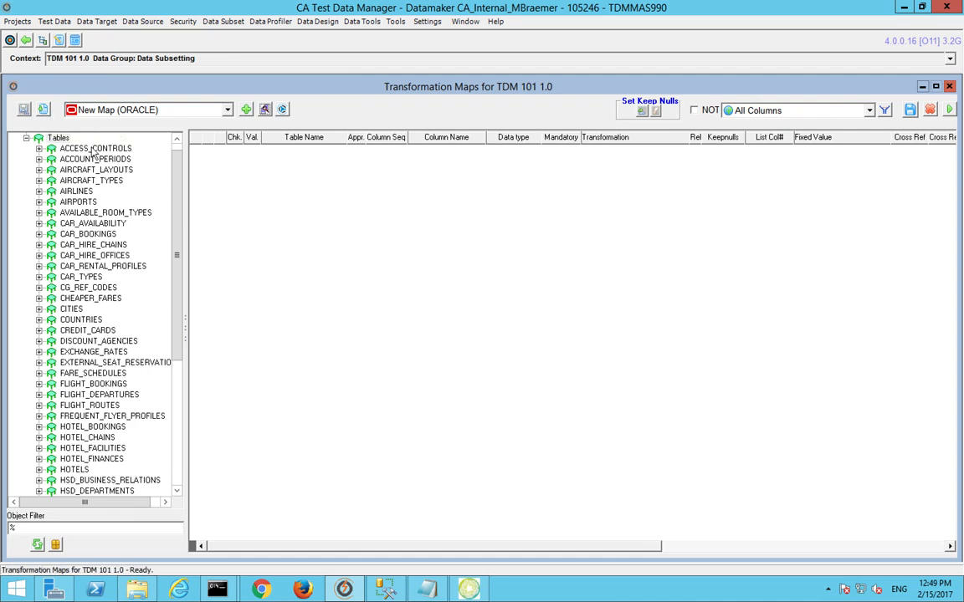
left_click(228, 111)
left_click(226, 123)
left_click(708, 76)
left_click(313, 129)
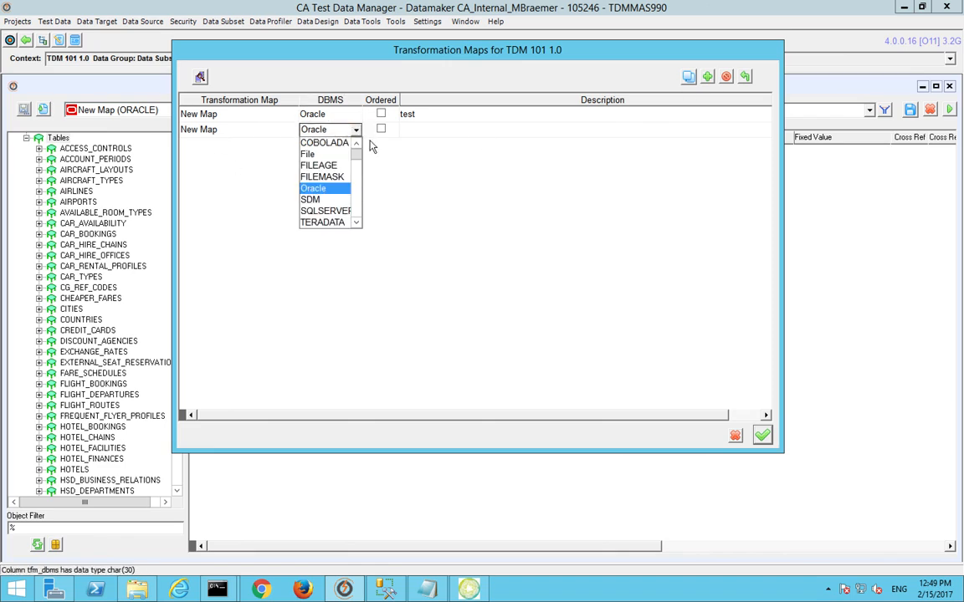
left_click(325, 211)
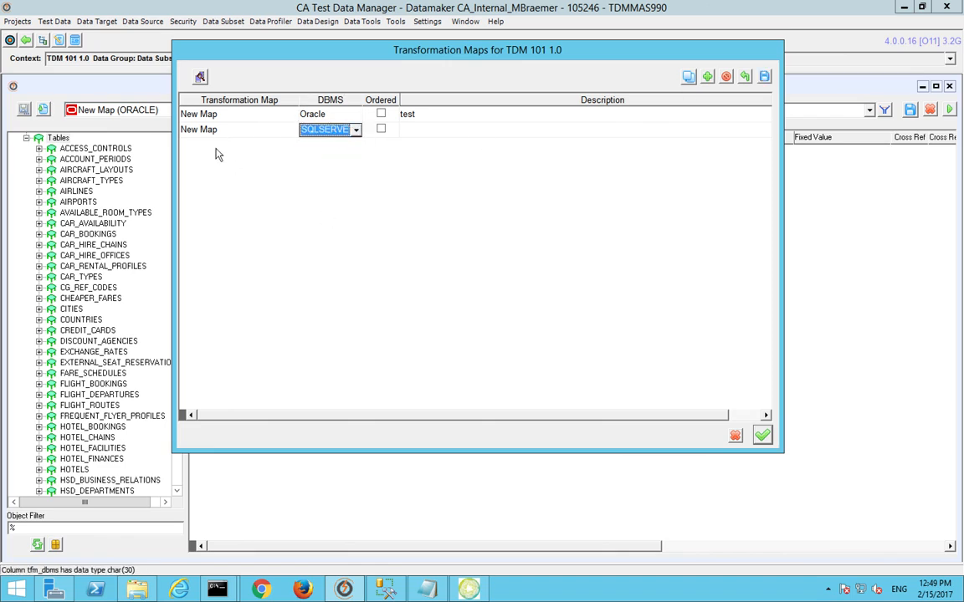
Step: Name the map People with description 'people', save it, and open it
left_click(213, 130)
key("BackSpace")
type("Peopl")
left_click(424, 134)
type("people")
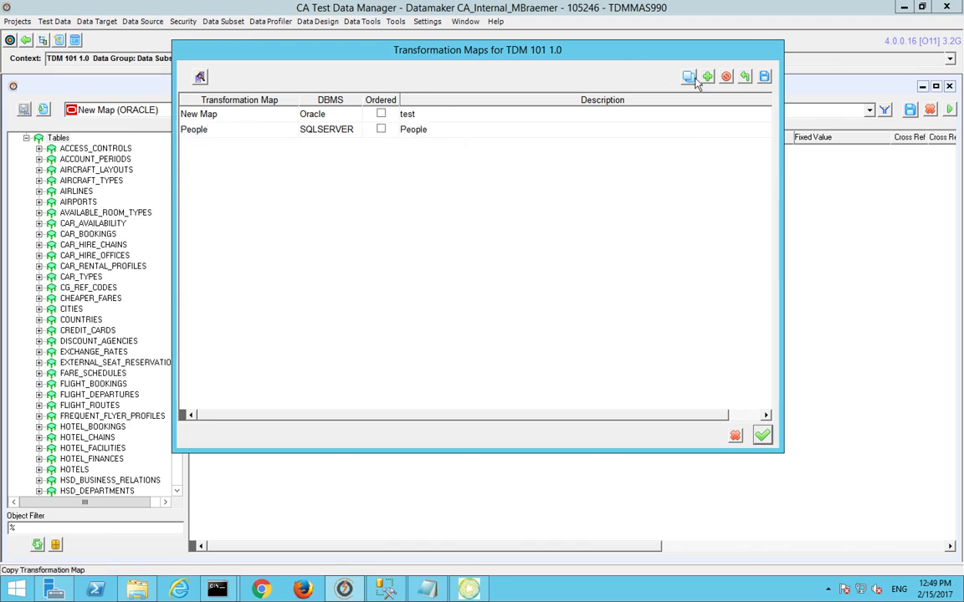
left_click(764, 76)
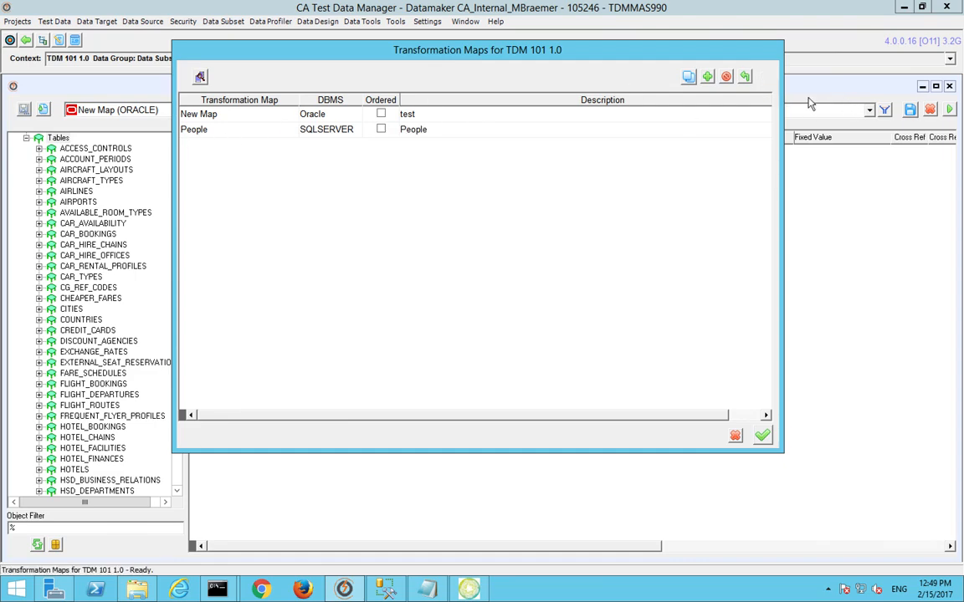
left_click(423, 129)
left_click(761, 436)
Step: Show PEOPLE's columns and assign FIRST_NAME RANDLOV,CAR PARTS and LAST_NAME RANDLOV,CREDIT CARD
left_click(151, 183)
scroll(140, 399, "down", 7)
left_click(74, 384)
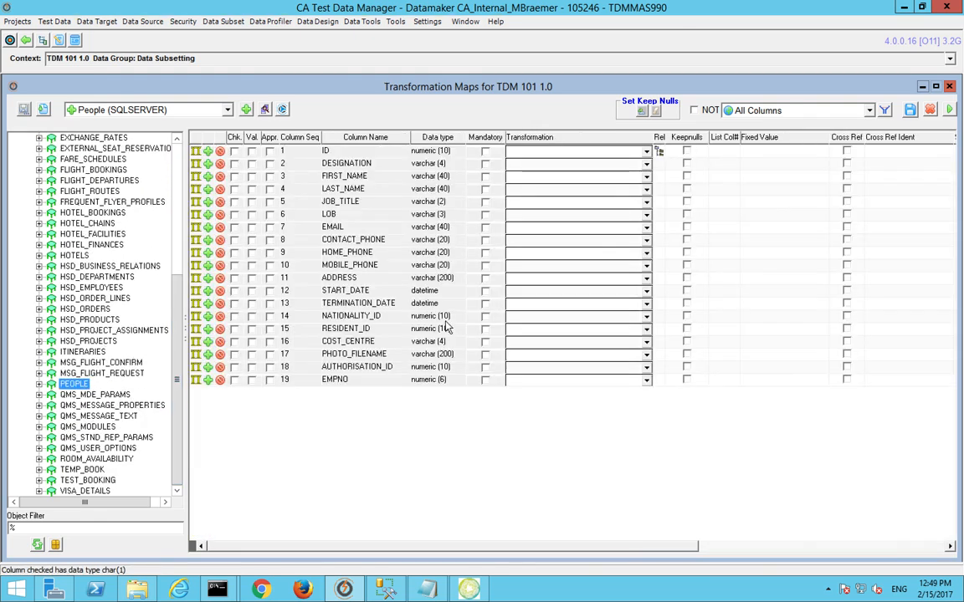
left_click(646, 177)
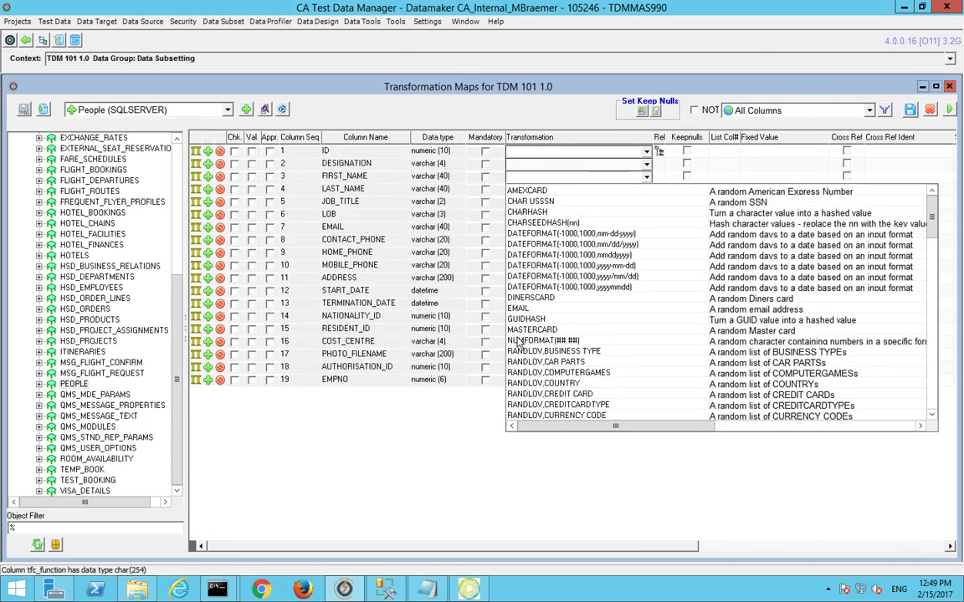
left_click(543, 361)
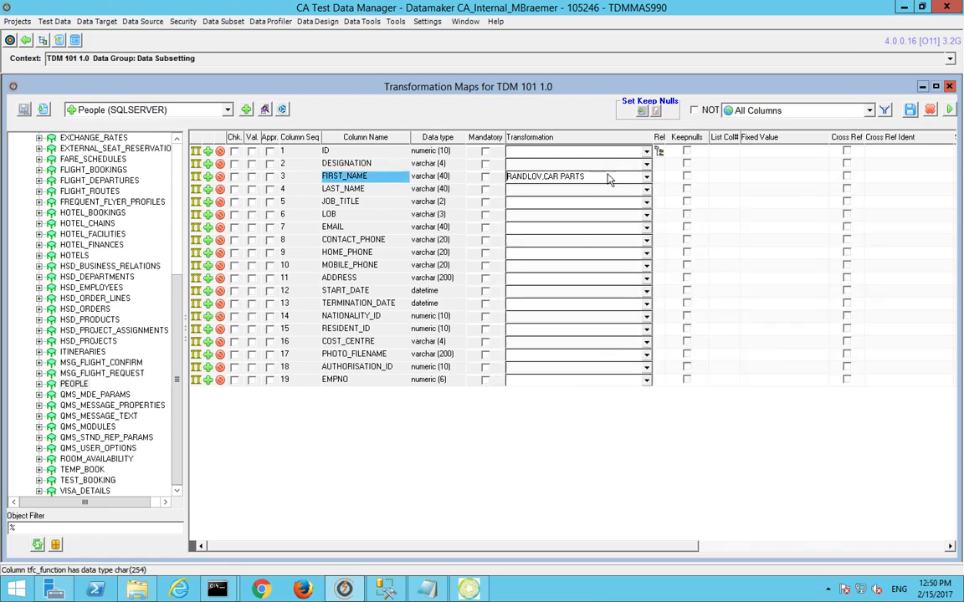
left_click(598, 189)
left_click(549, 406)
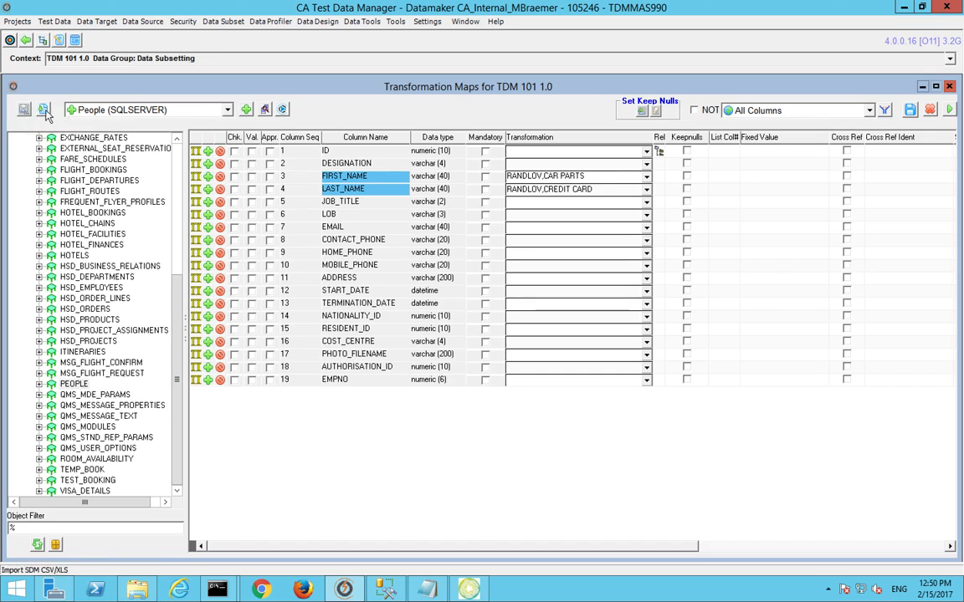
Step: Keeping the People map, abandon the SDM CSV/XLS import and open the Save to file file-type prompt instead
left_click(226, 109)
left_click(264, 110)
left_click(264, 110)
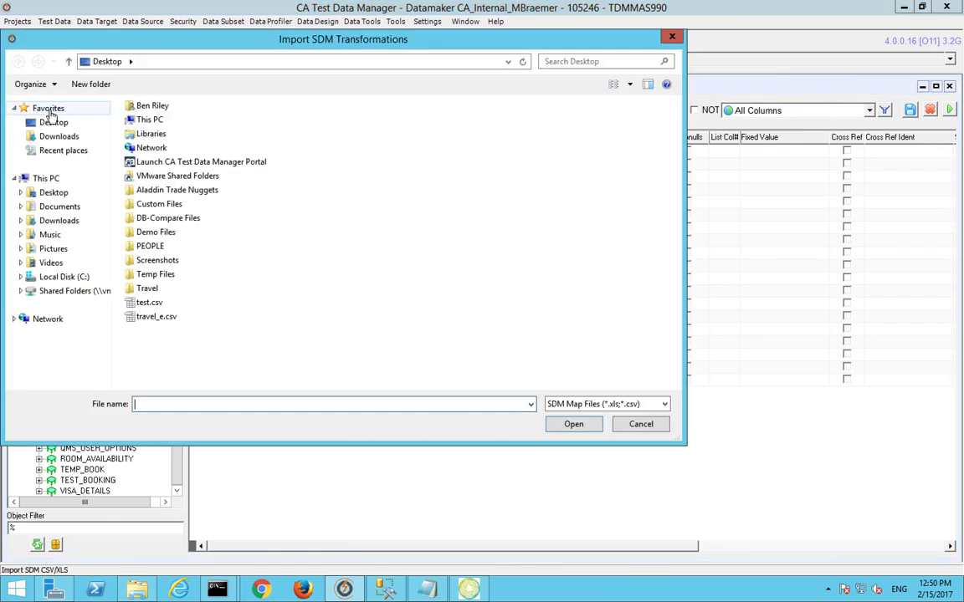
left_click(672, 36)
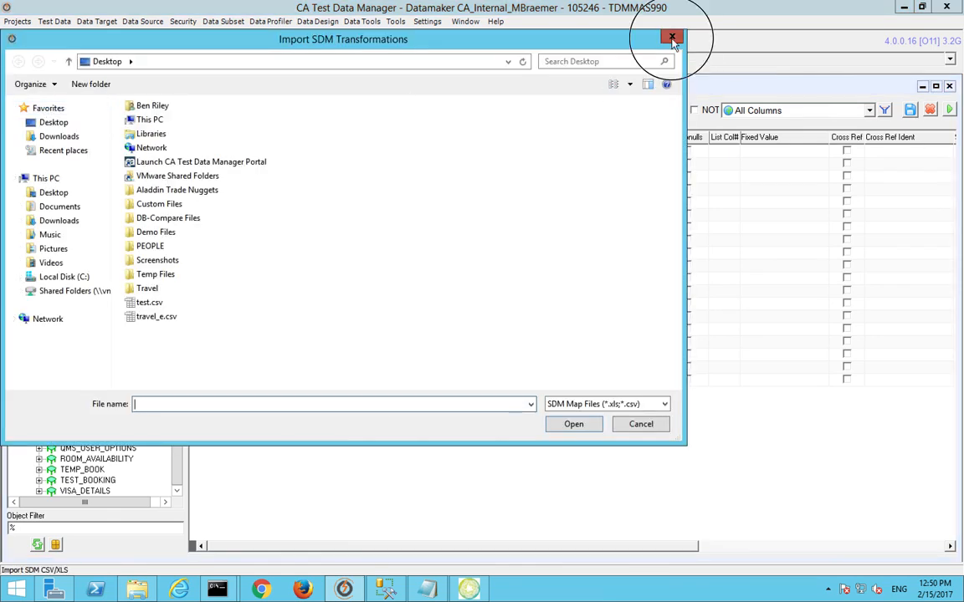
left_click(24, 109)
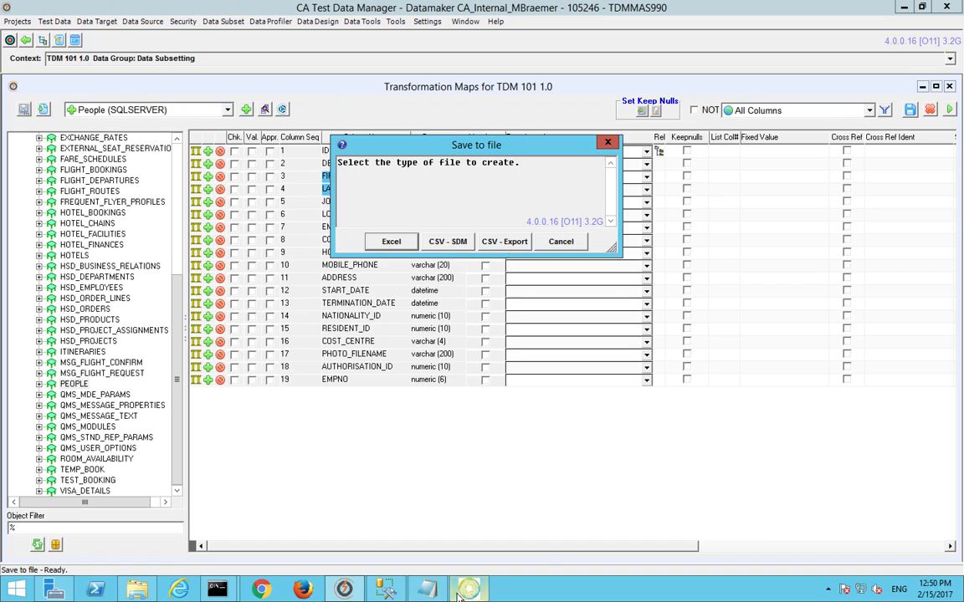
mouse_move(459, 594)
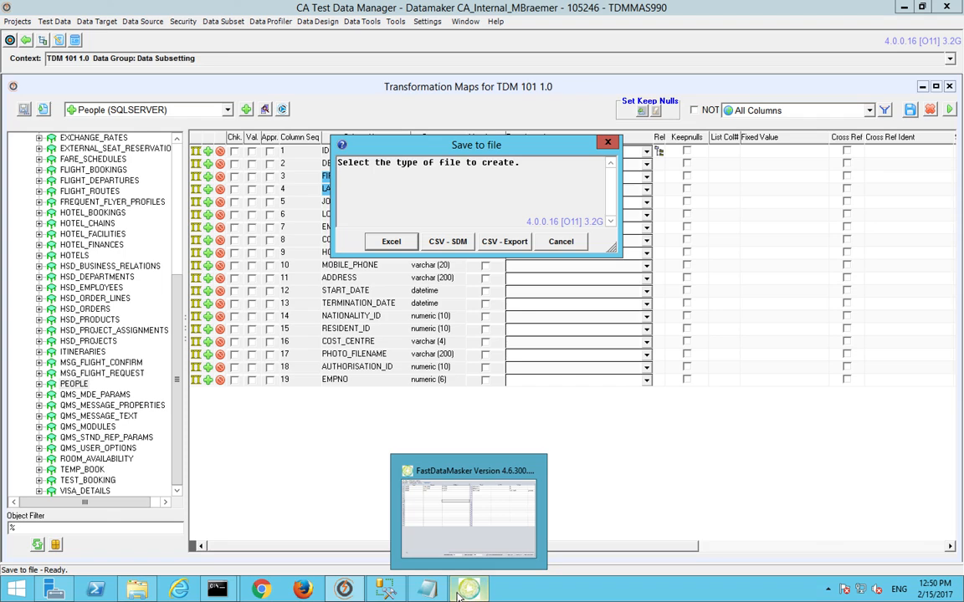